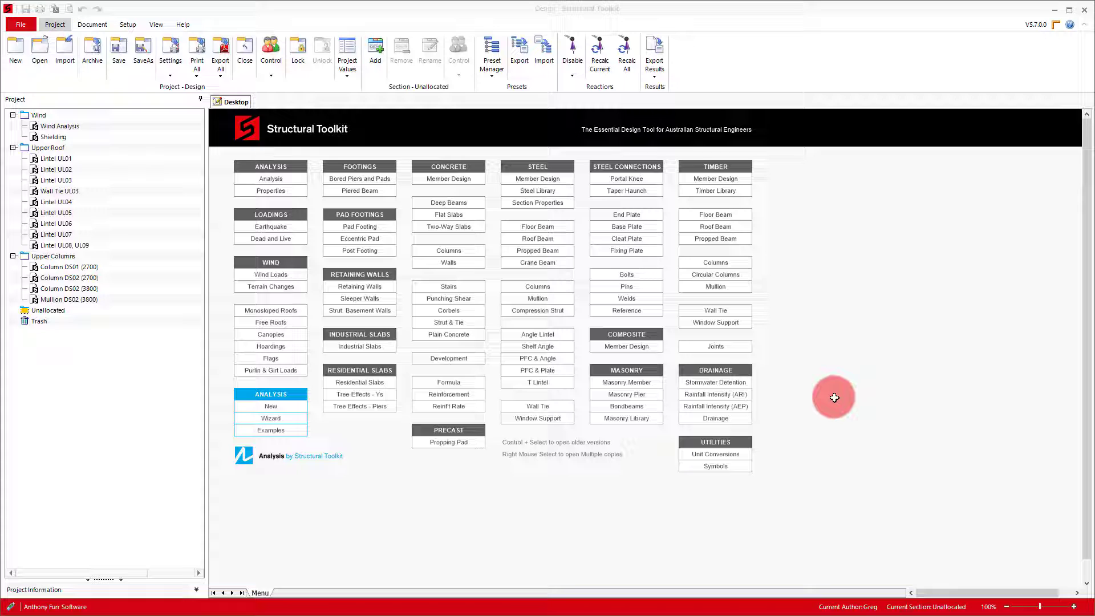
- Add a new project section named Lower Roof
{"action": "right_click", "coordinate": [70, 361]}
{"action": "left_click", "coordinate": [88, 369]}
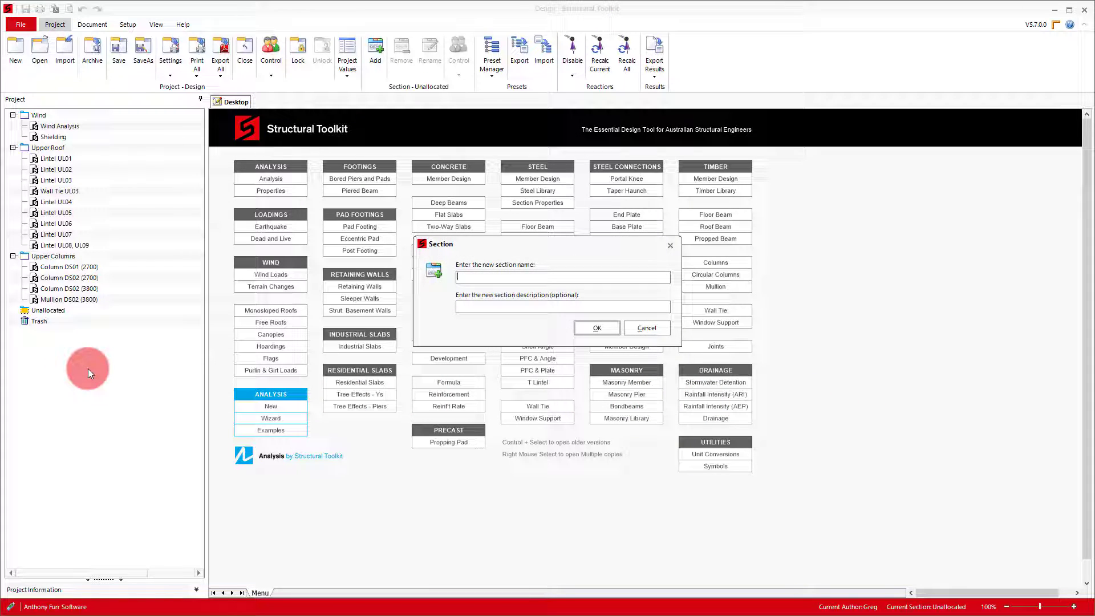
{"action": "type", "text": "Lower Roof"}
{"action": "key", "text": "Return"}
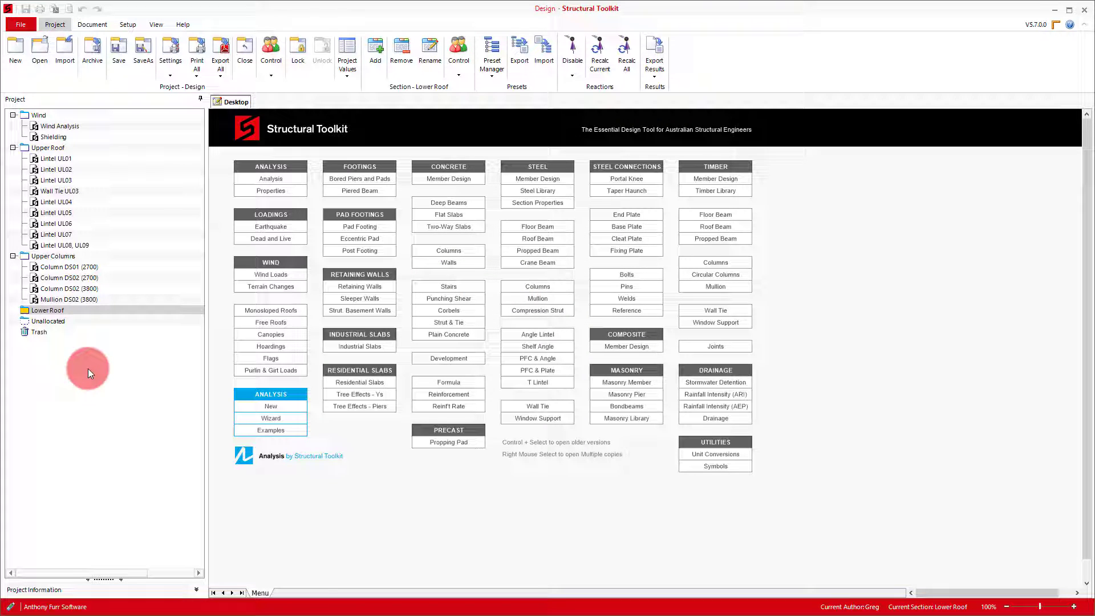
- Create a timber Roof Beam document in the Lower Roof section and name it Roof Joist RJ01
{"action": "left_click", "coordinate": [705, 227]}
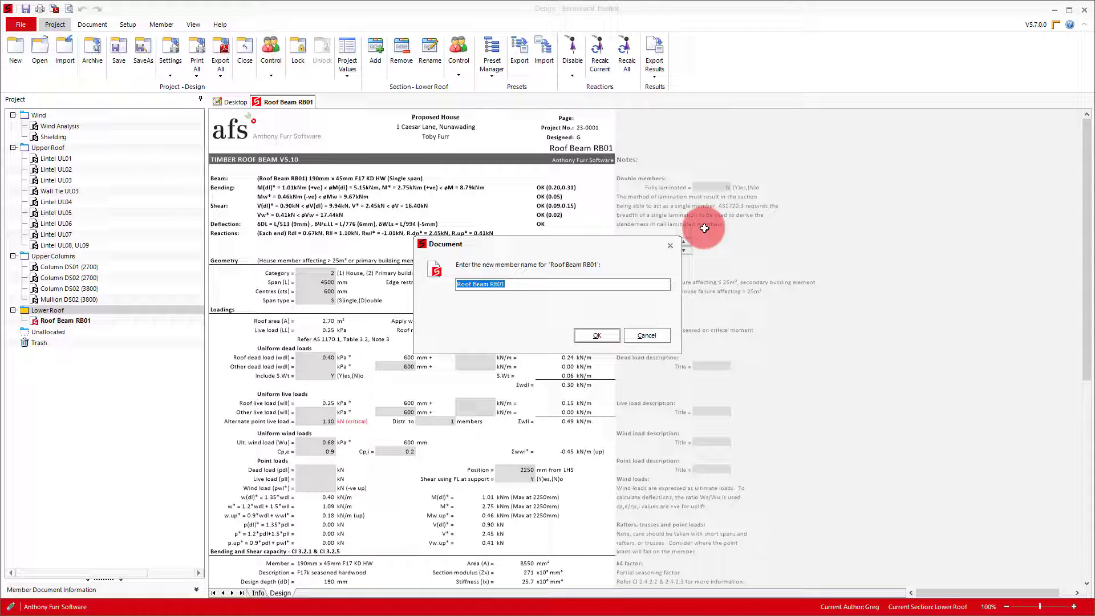
{"action": "type", "text": "Roof Joist RJ01"}
{"action": "key", "text": "Return"}
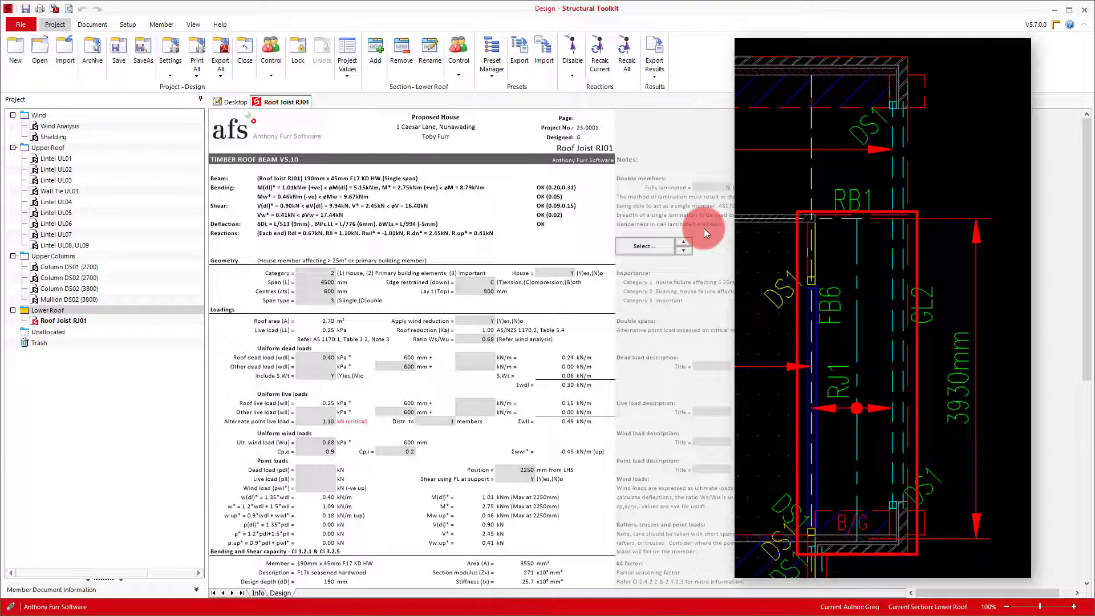
- Set the roof joist's geometry to category 1, a 3950 mm span and 900 mm centres
{"action": "left_click", "coordinate": [312, 274]}
{"action": "type", "text": "1"}
{"action": "key", "text": "Return"}
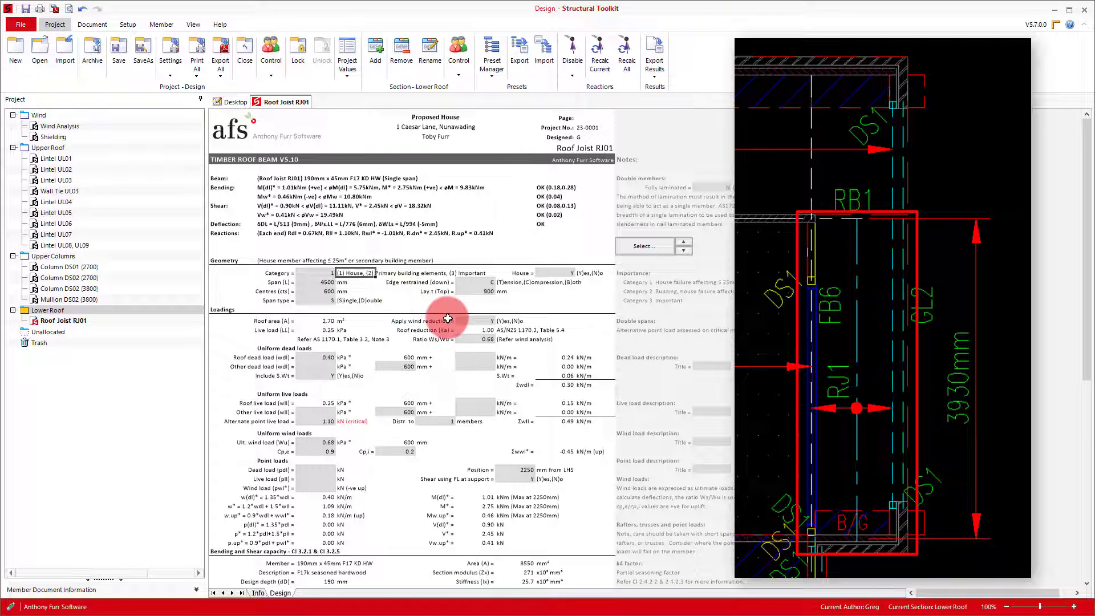
{"action": "left_click", "coordinate": [322, 282]}
{"action": "type", "text": "3950"}
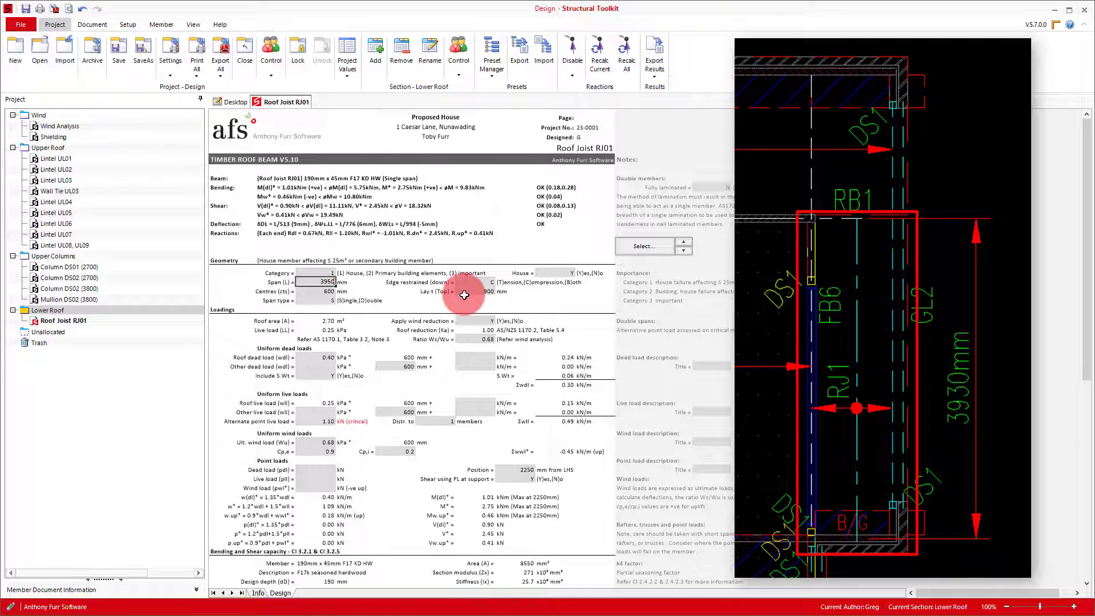
{"action": "key", "text": "Tab"}
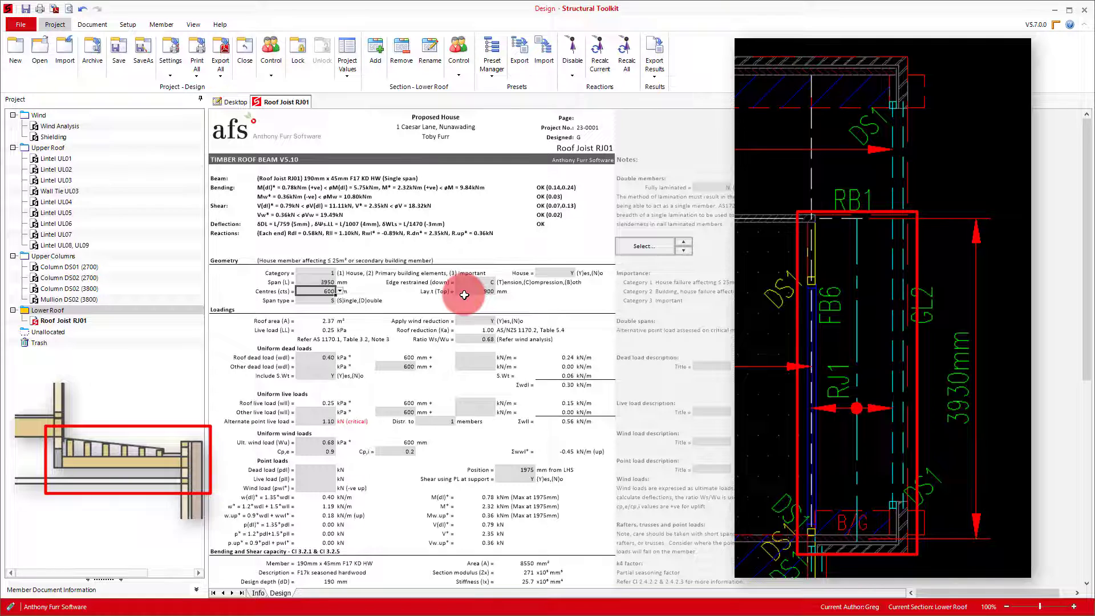
{"action": "type", "text": "900"}
{"action": "key", "text": "Tab"}
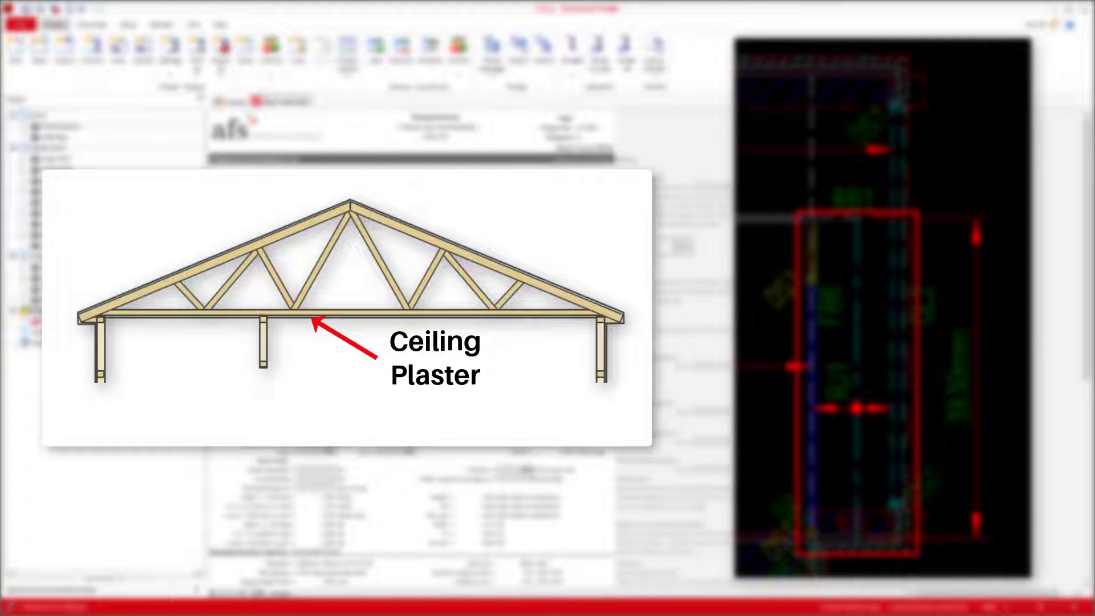
{"action": "left_click", "coordinate": [341, 303]}
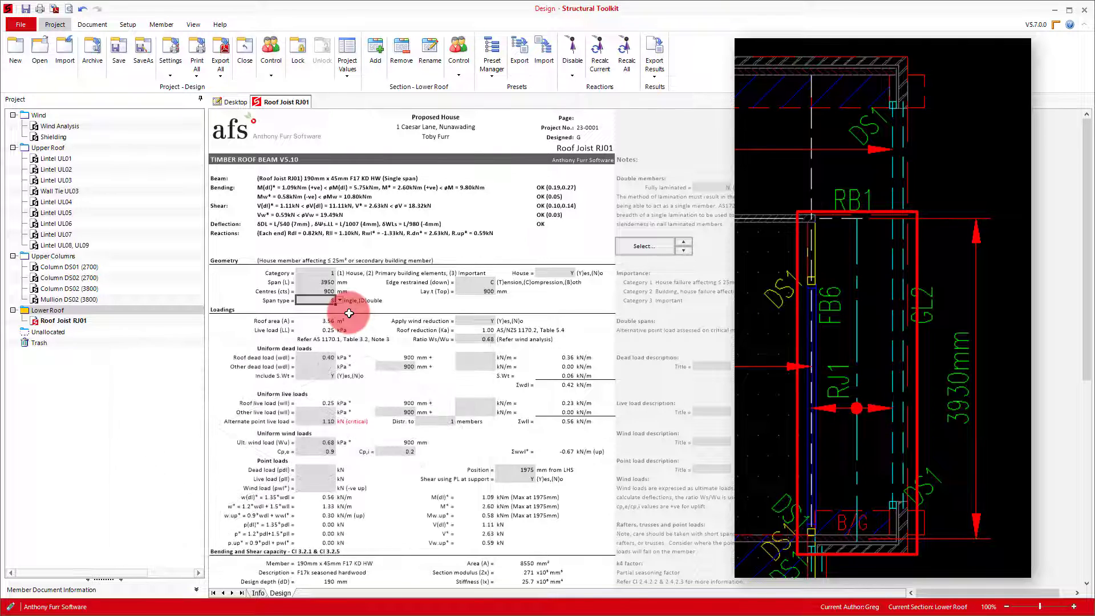
- Set the top restraint spacing Lay.t to 1200 mm and clear the load widths for the other dead and other live loads
{"action": "left_click", "coordinate": [473, 291]}
{"action": "type", "text": "1200"}
{"action": "key", "text": "Return"}
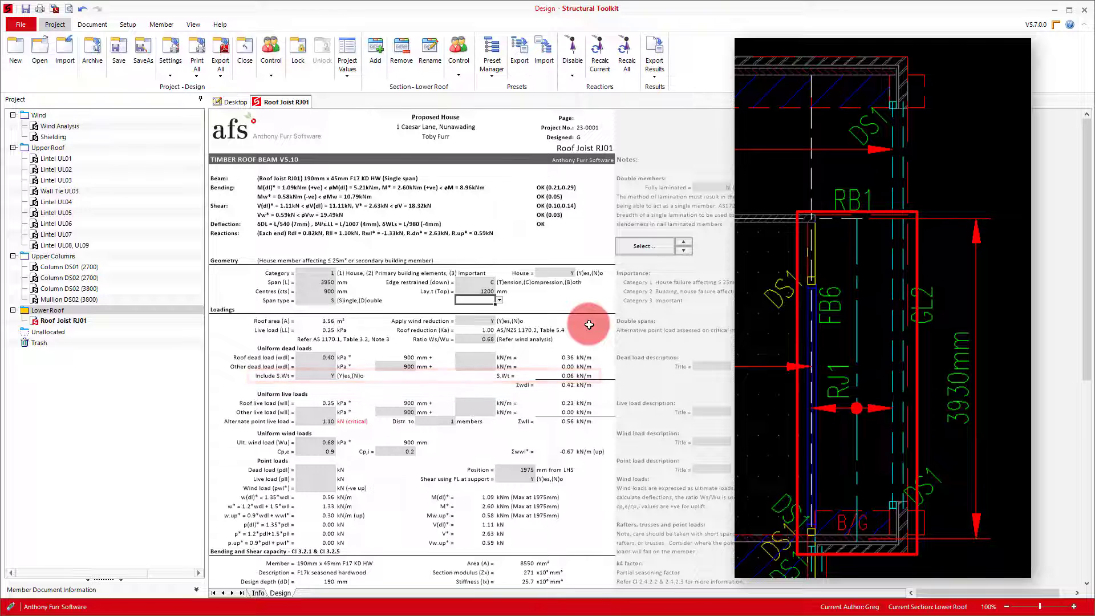
{"action": "left_click", "coordinate": [393, 365]}
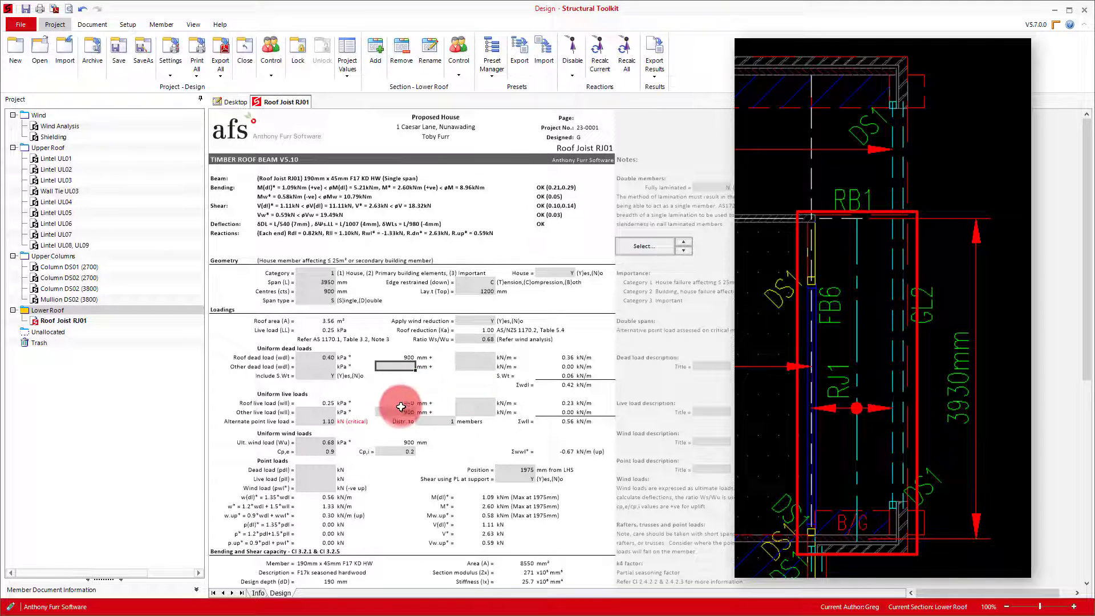
{"action": "left_click", "coordinate": [397, 411]}
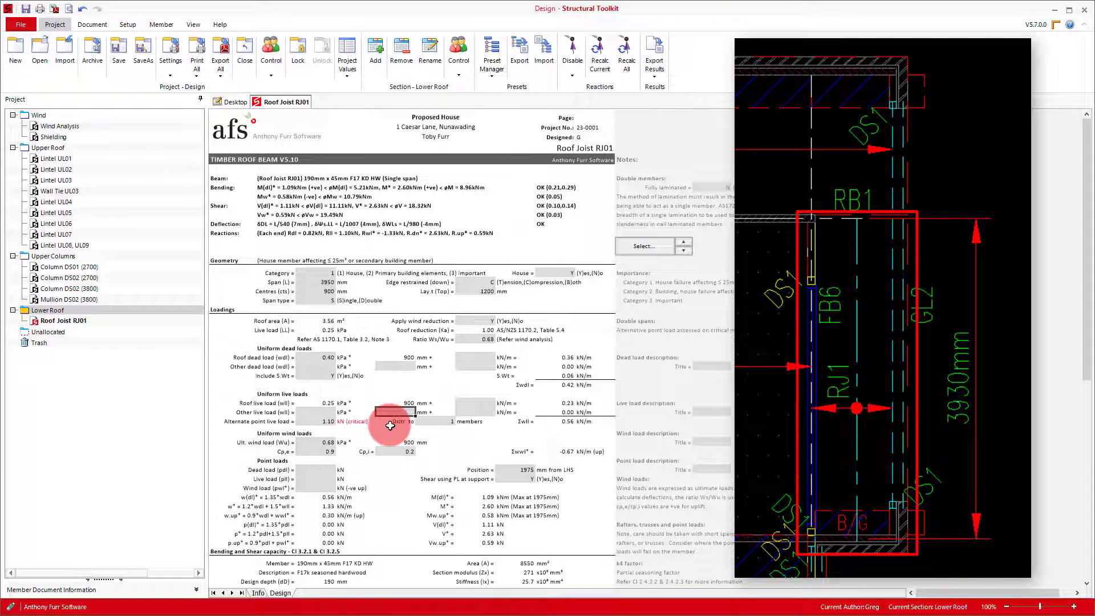
- Change the roof joist's timber section to 190 x 45 F7 KD Pine
{"action": "left_click", "coordinate": [637, 247]}
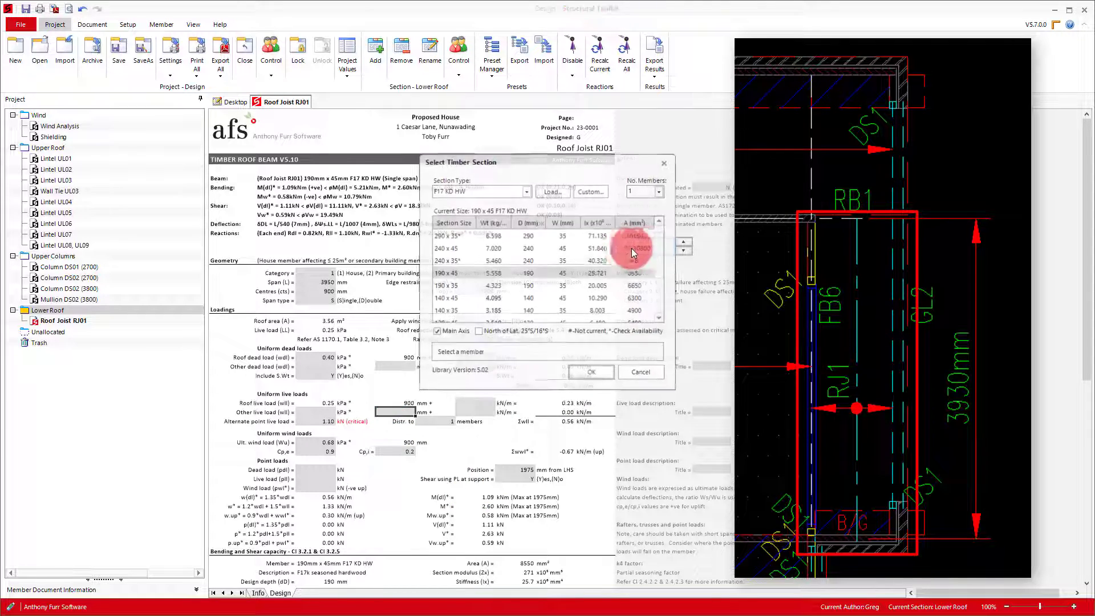
{"action": "left_click", "coordinate": [486, 191]}
{"action": "left_click", "coordinate": [487, 211]}
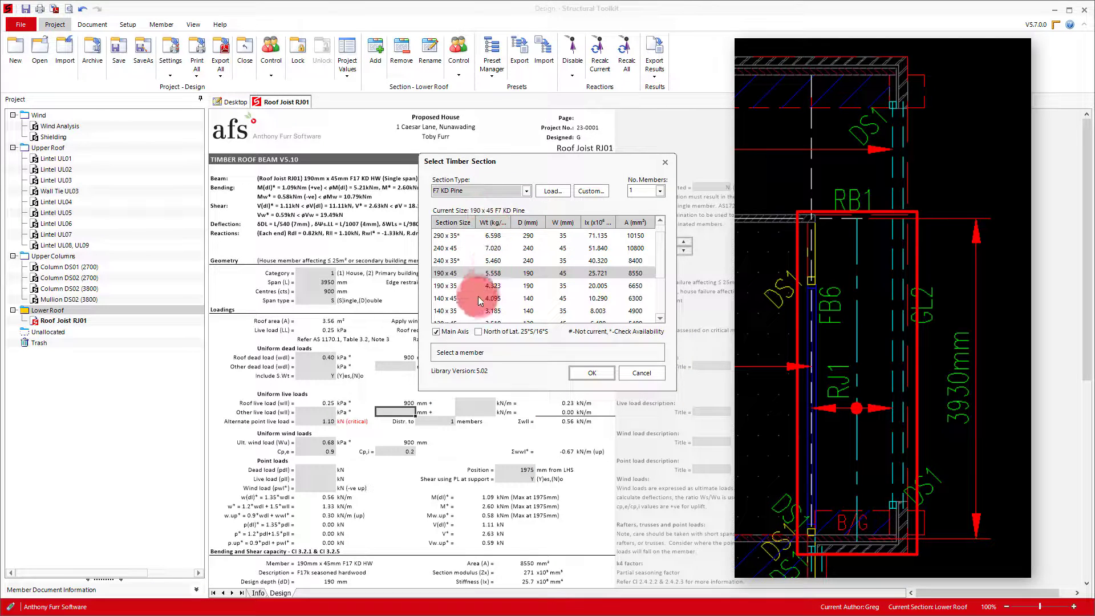
{"action": "double_click", "coordinate": [466, 274]}
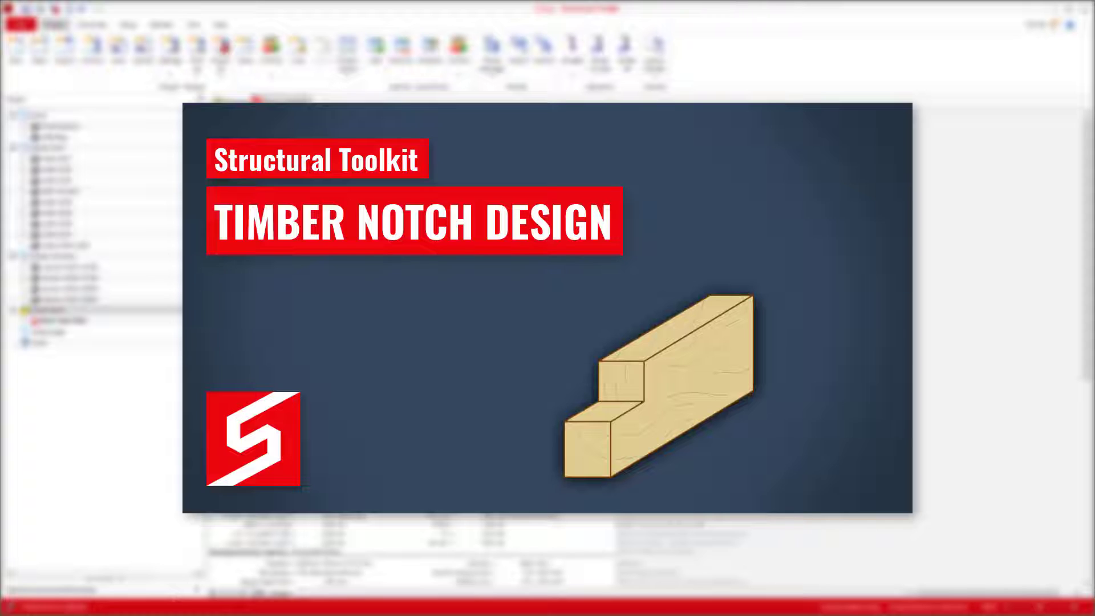
{"action": "left_click", "coordinate": [683, 250]}
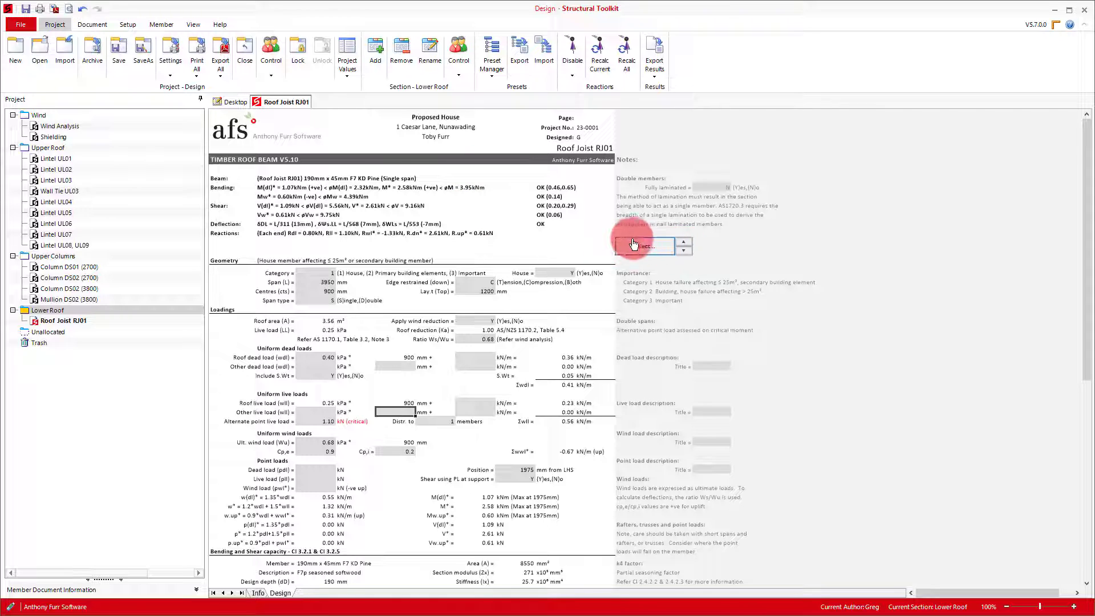
- Create a timber Member Design document in the Lower Roof section and name it Roof Joist RJ01 (Notch)
{"action": "left_click", "coordinate": [235, 102]}
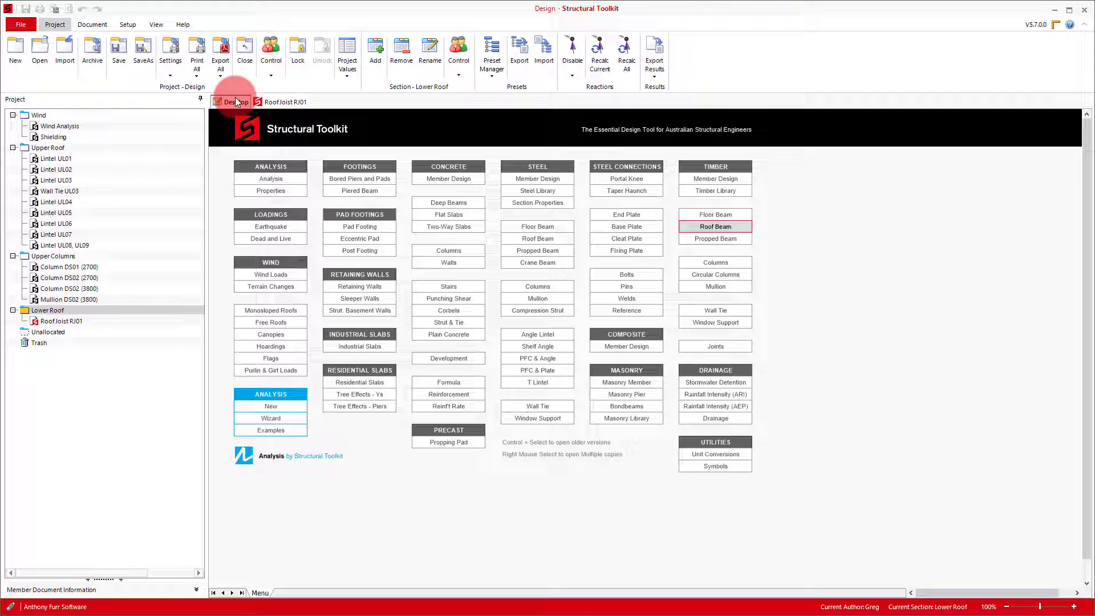
{"action": "left_click", "coordinate": [739, 179]}
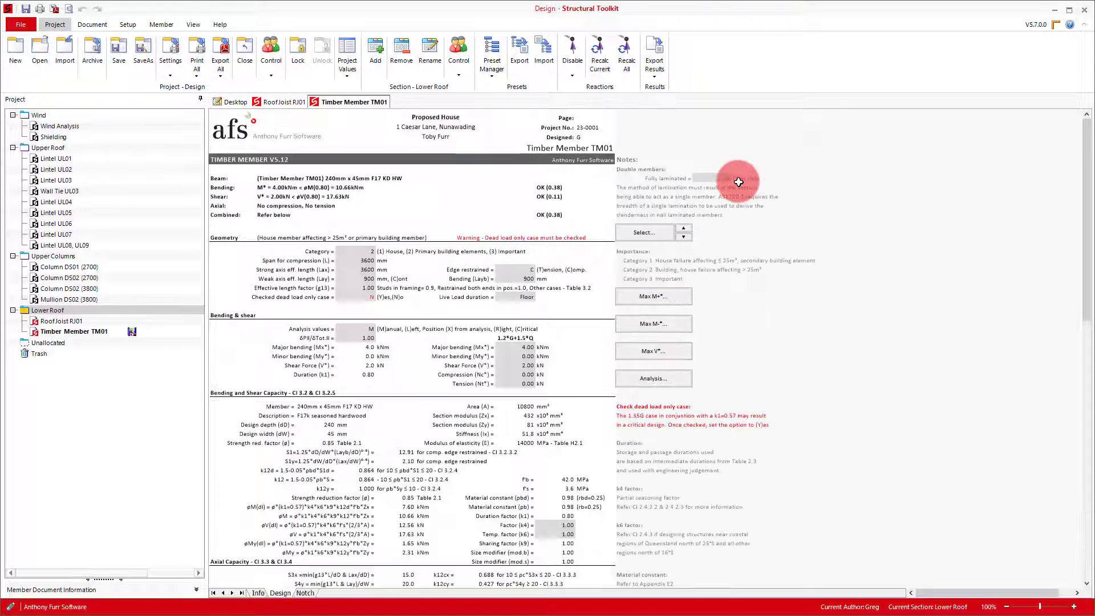
{"action": "type", "text": "Roof "}
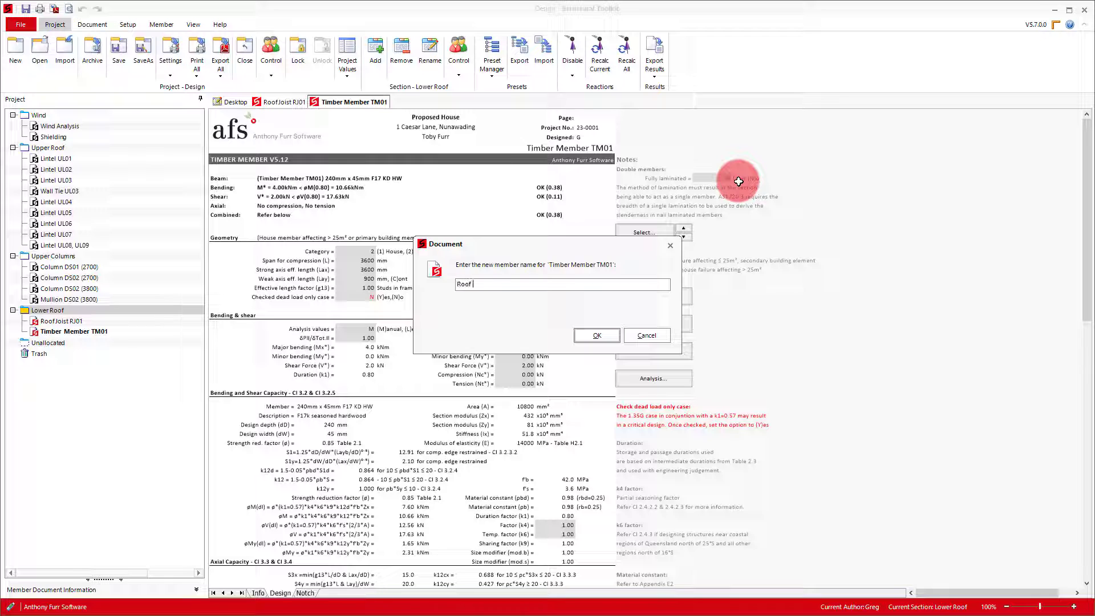
{"action": "type", "text": "Joist RJ01 (Notch)"}
{"action": "key", "text": "Return"}
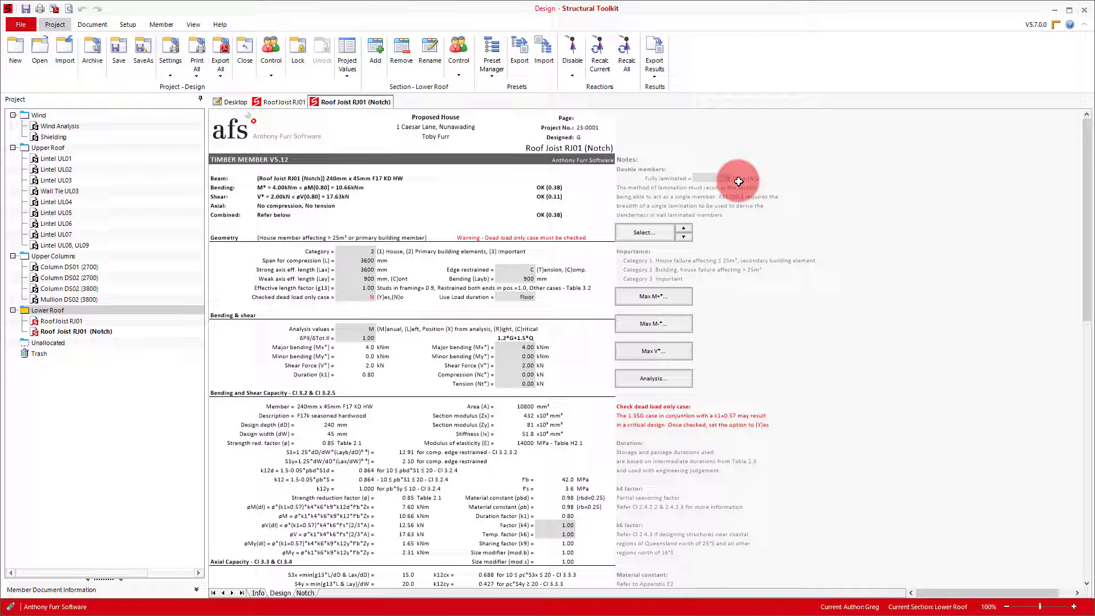
- Open the member's Notch sheet and select the 190 x 45 F7 KD Pine section for it
{"action": "left_click", "coordinate": [311, 594]}
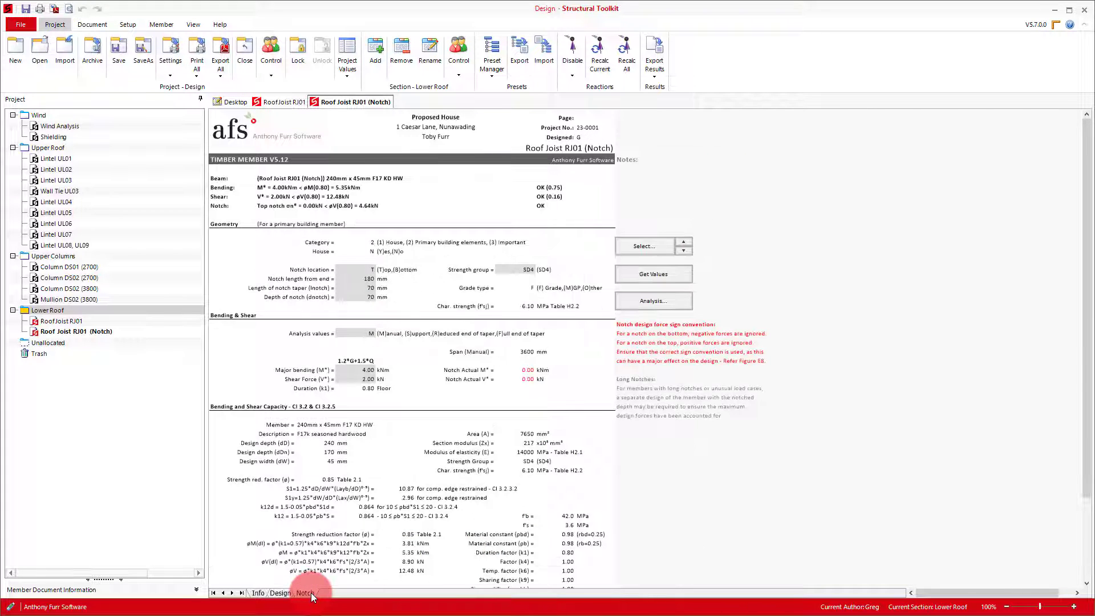
{"action": "left_click", "coordinate": [642, 251]}
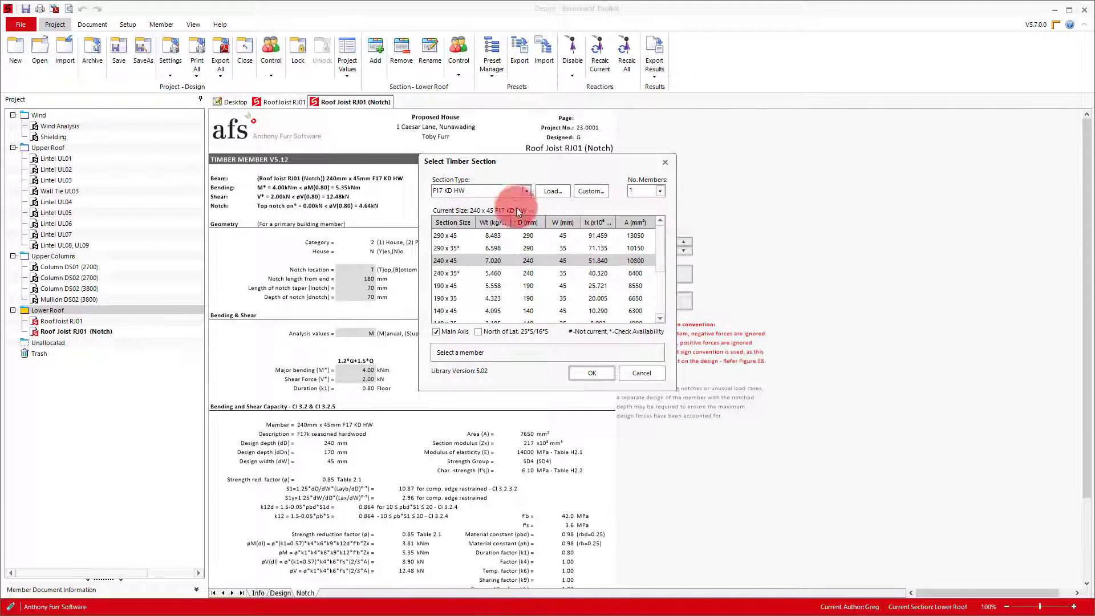
{"action": "left_click", "coordinate": [502, 192]}
{"action": "left_click", "coordinate": [496, 214]}
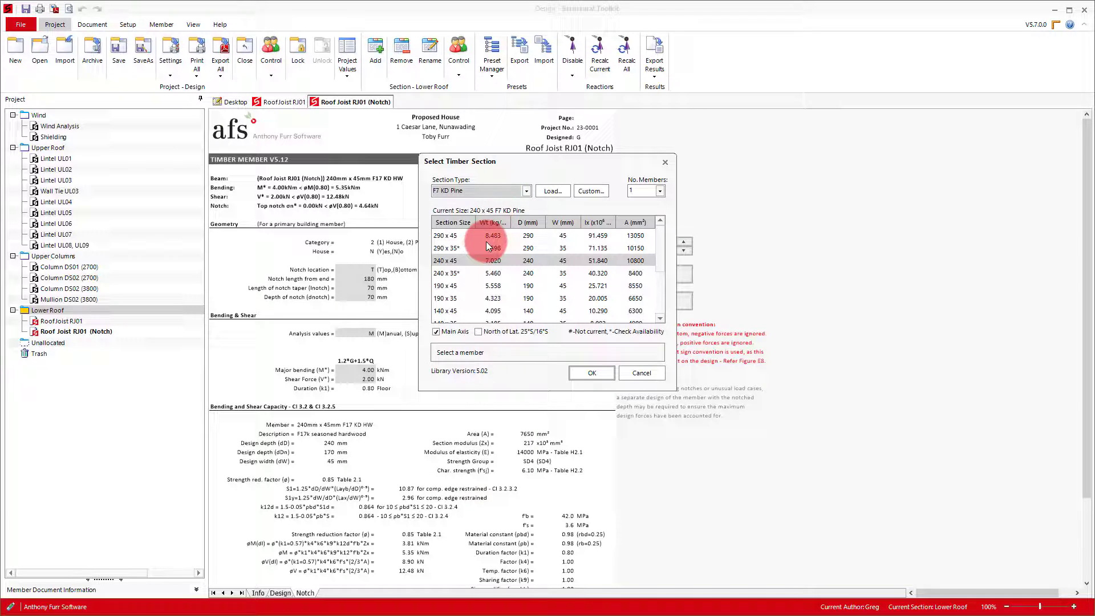
{"action": "double_click", "coordinate": [462, 289]}
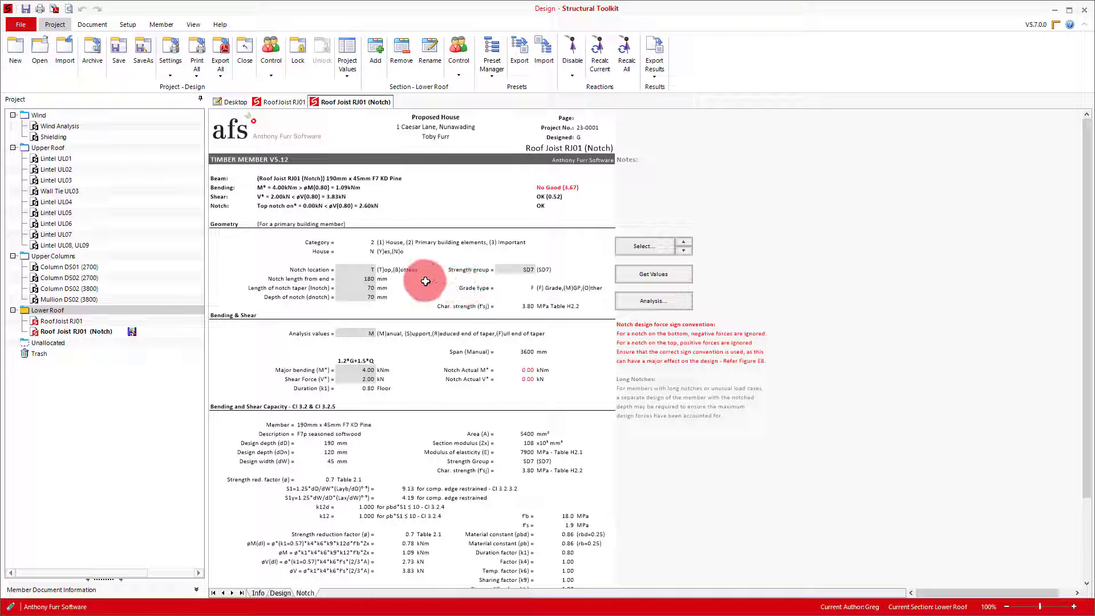
- Define the notch with a 300 mm length from the end, a 0 mm taper length and a 40 mm depth
{"action": "left_click", "coordinate": [365, 278]}
{"action": "type", "text": "300"}
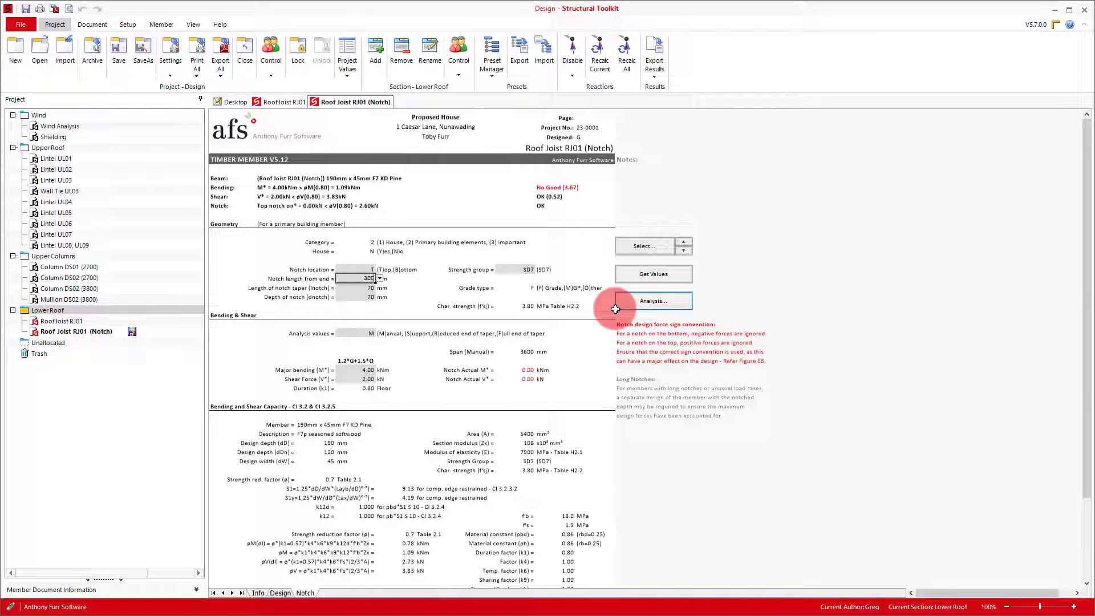
{"action": "key", "text": "Return"}
{"action": "type", "text": "0"}
{"action": "key", "text": "Return"}
{"action": "type", "text": "40"}
{"action": "key", "text": "Return"}
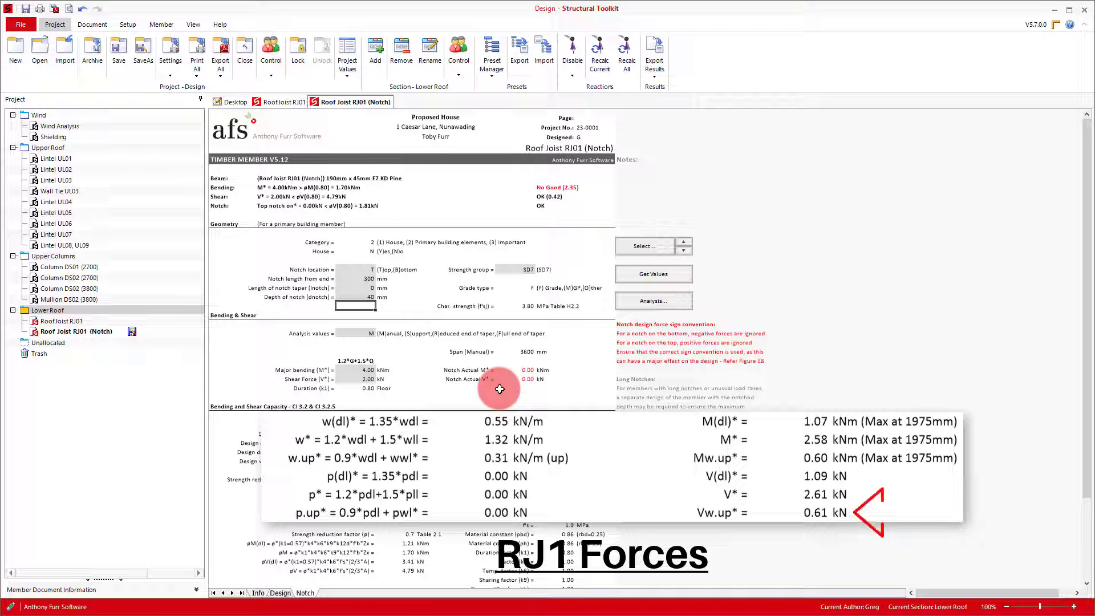
- Set the notch design's shear force V* to -0.61 kN
{"action": "left_click", "coordinate": [349, 378]}
{"action": "type", "text": "-0.6"}
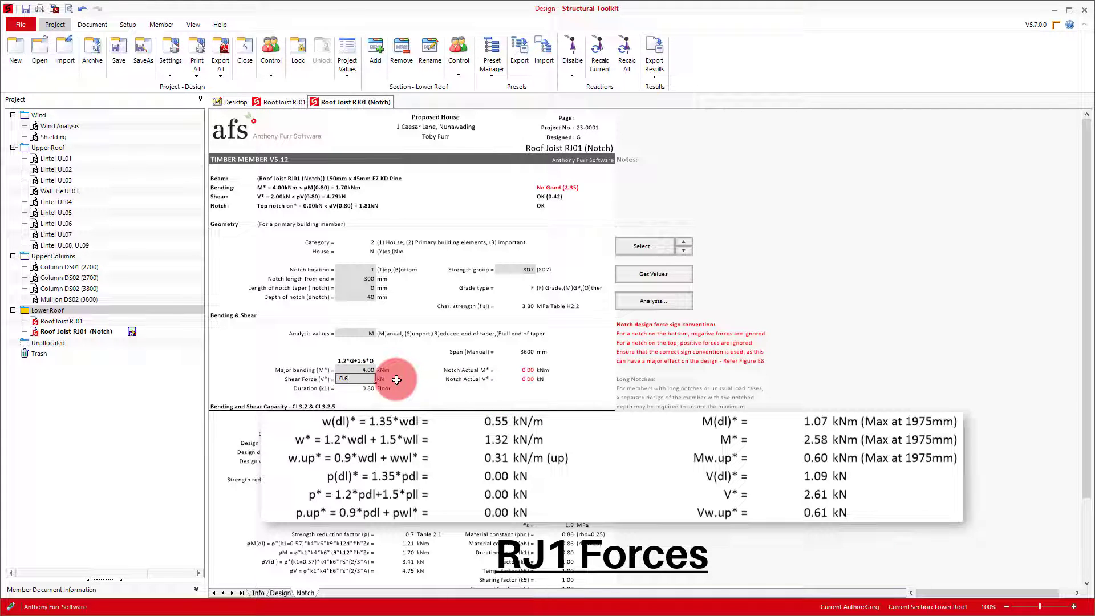
{"action": "type", "text": "1"}
{"action": "key", "text": "Return"}
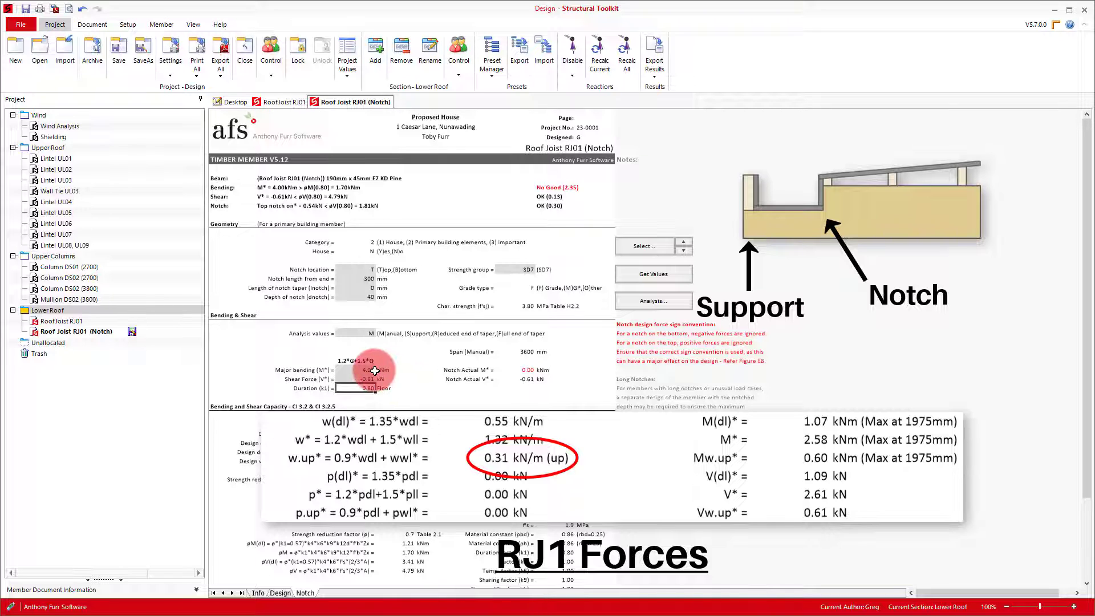
- Enter the formula =-0.61*0.3+0.31*0.3^2/2 as the notch design's major bending moment M*
{"action": "left_click", "coordinate": [376, 369]}
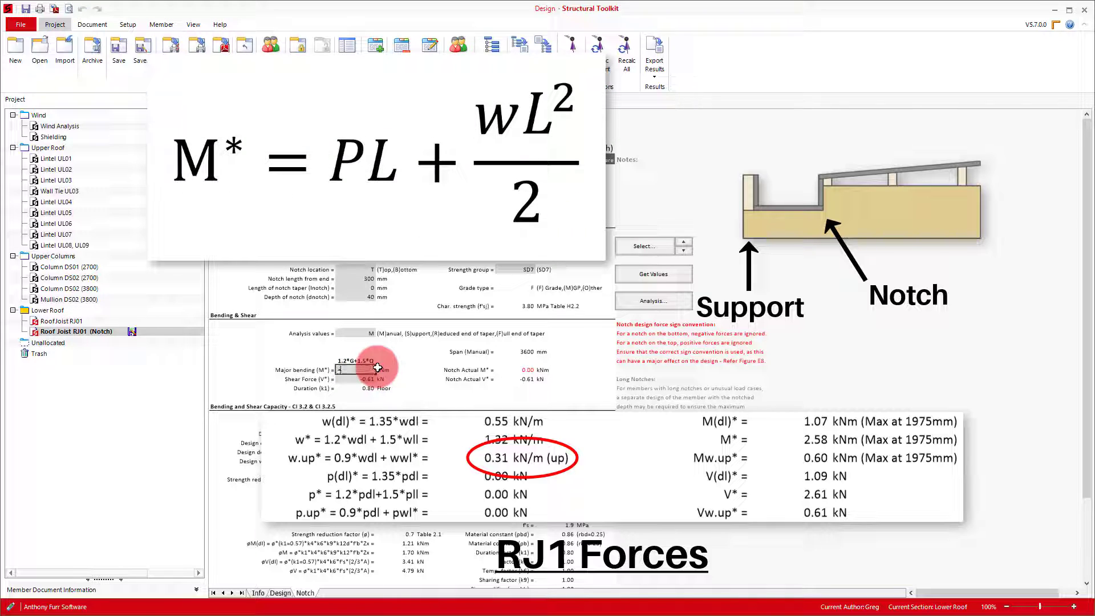
{"action": "type", "text": "=-0.61*0.3+0.31*0.3^2/2"}
{"action": "key", "text": "Return"}
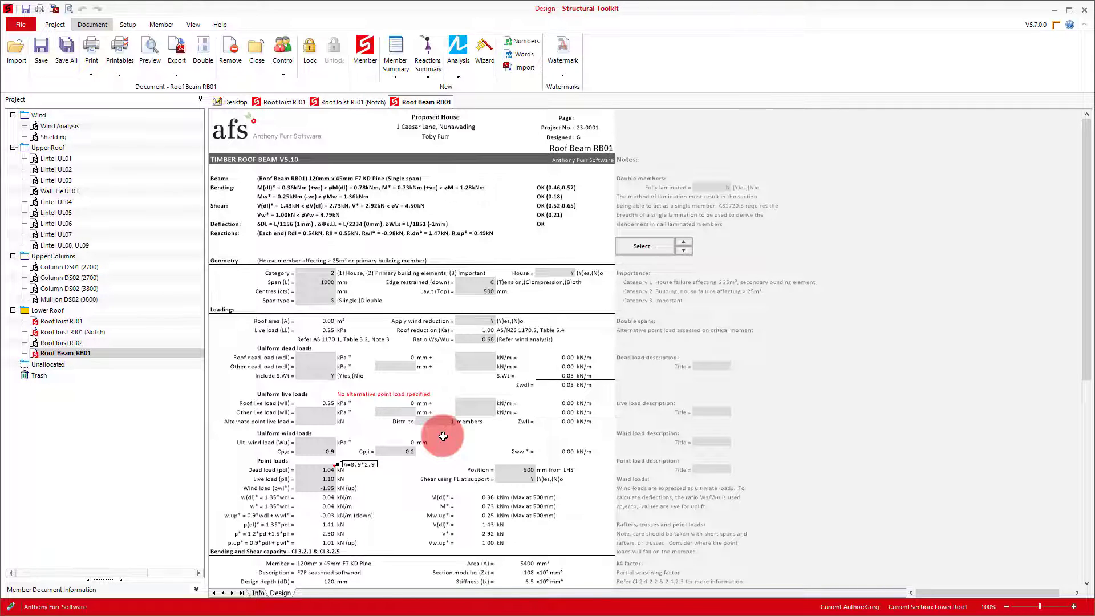
- Add a new project section named Floor
{"action": "right_click", "coordinate": [68, 426]}
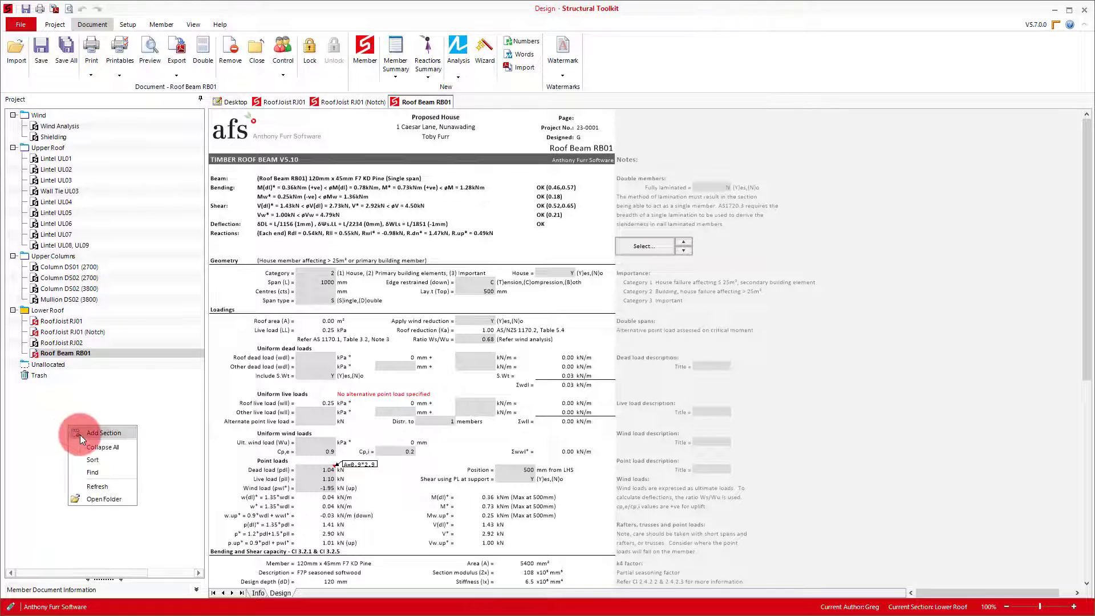
{"action": "left_click", "coordinate": [83, 433]}
{"action": "type", "text": "Floor"}
{"action": "key", "text": "Return"}
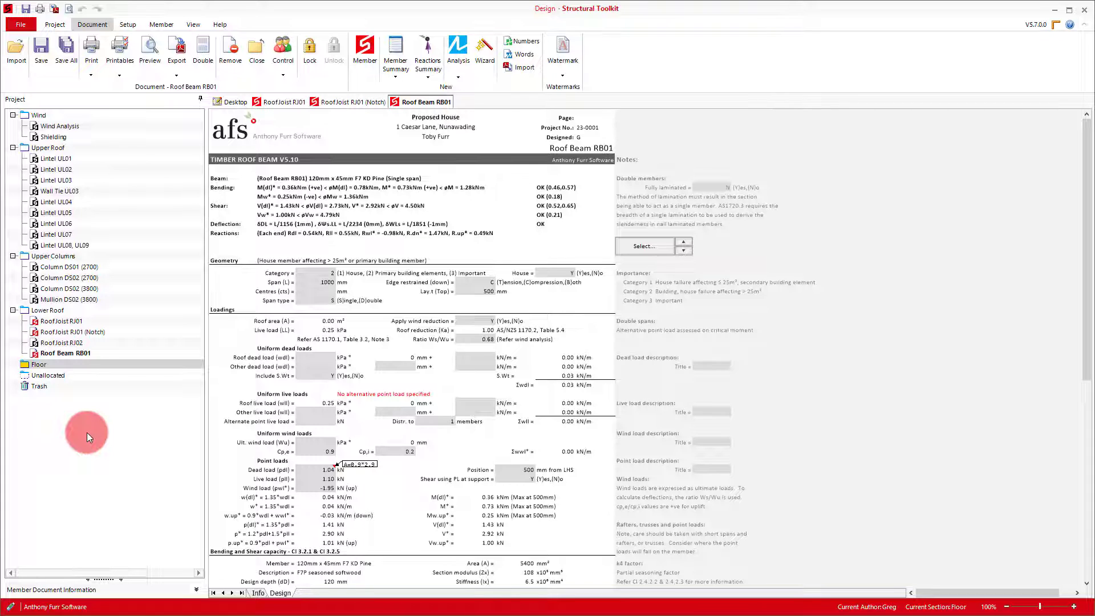
- Create a timber floor beam design in the Floor section and name it Floor Joist FJ01
{"action": "left_click", "coordinate": [242, 100]}
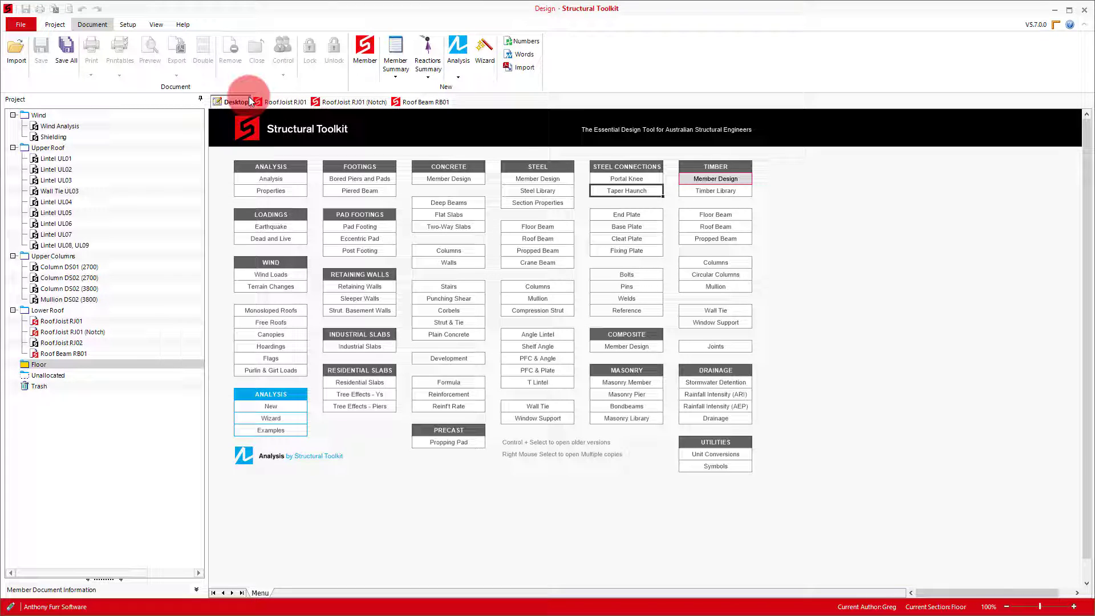
{"action": "left_click", "coordinate": [713, 215]}
{"action": "type", "text": "Fl"}
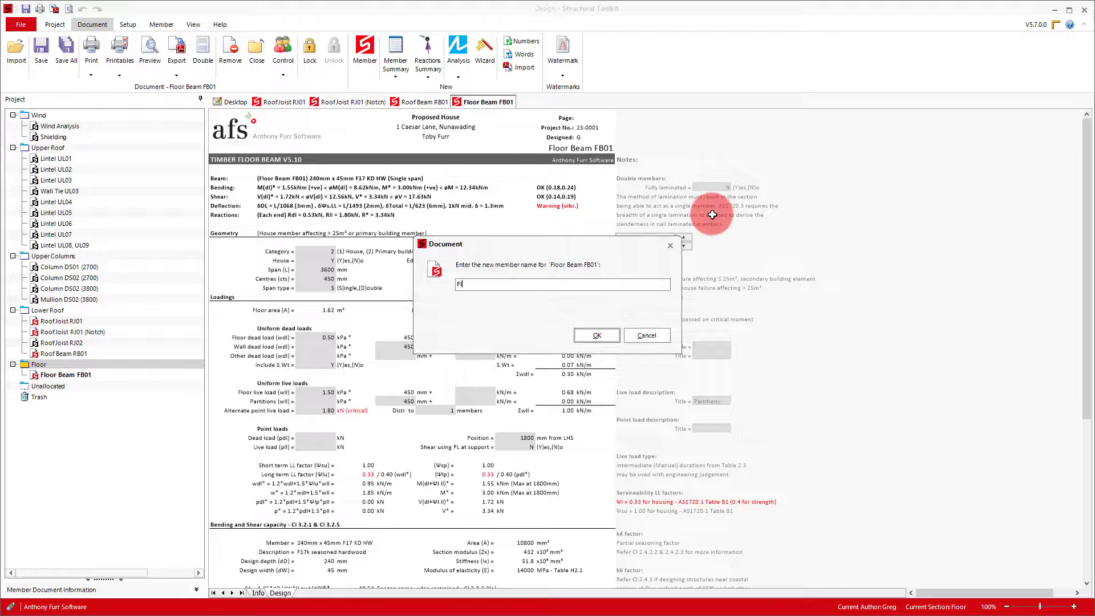
{"action": "type", "text": "oor Joist FJ01"}
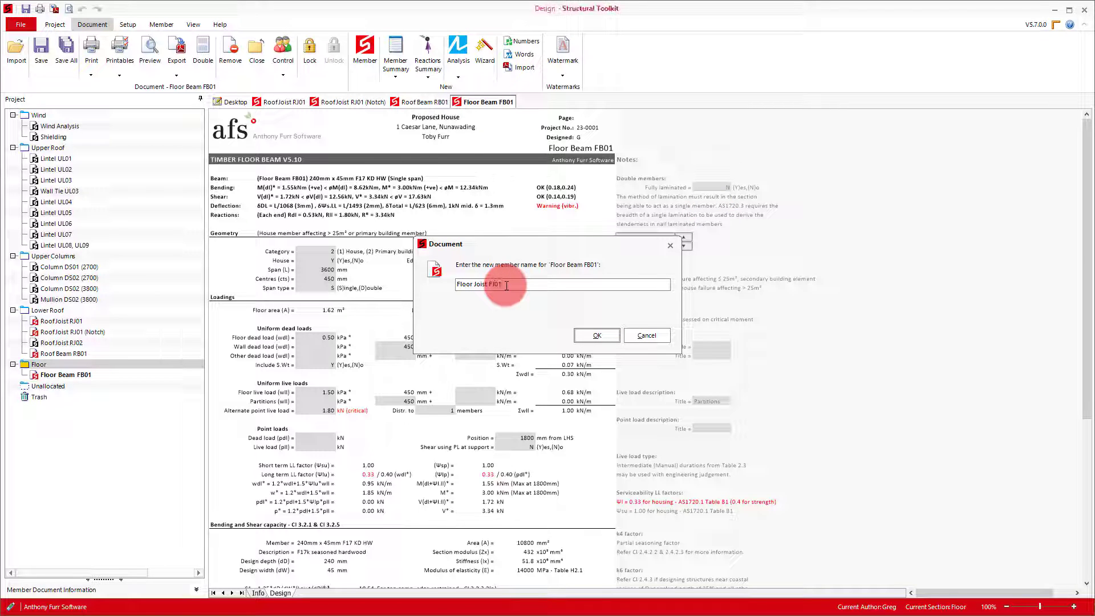
{"action": "key", "text": "Return"}
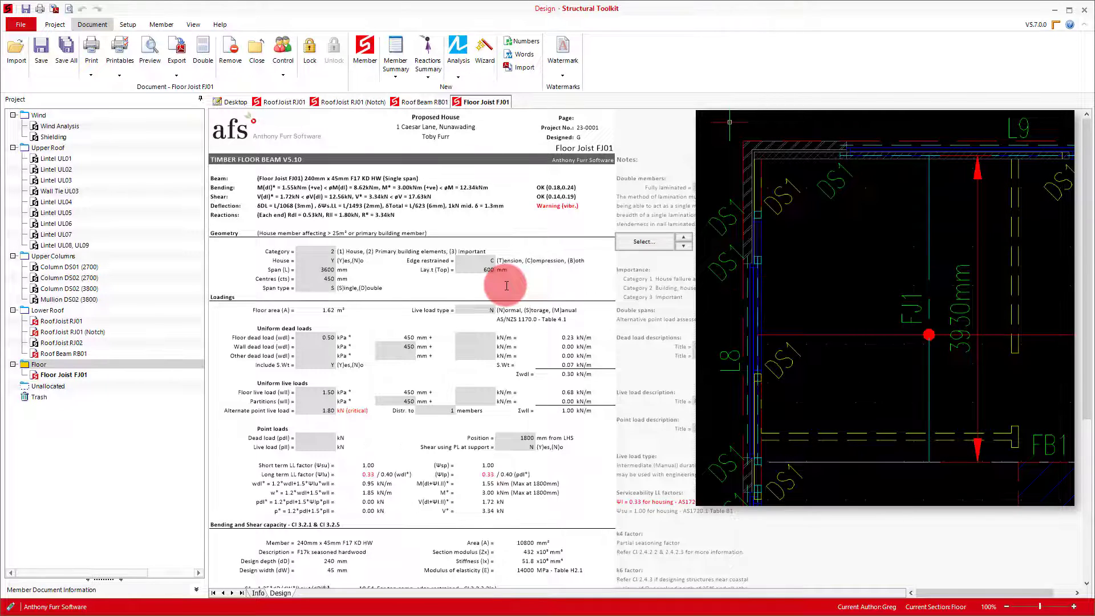
- Set the floor joist's span to 3950 mm and its category to 1
{"action": "left_click", "coordinate": [323, 269]}
{"action": "type", "text": "35"}
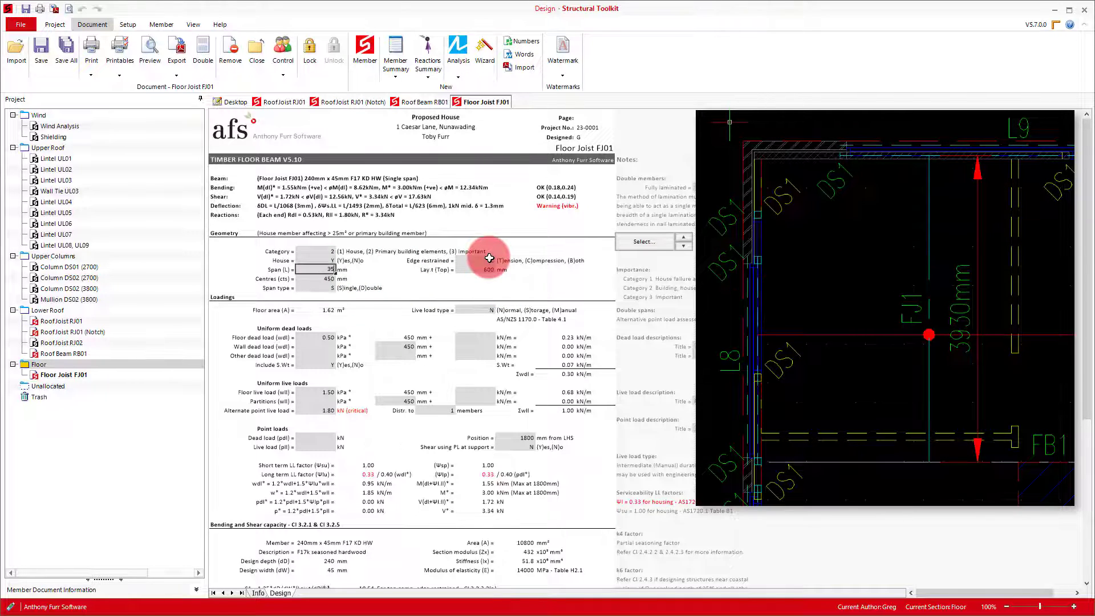
{"action": "type", "text": "50"}
{"action": "key", "text": "Tab"}
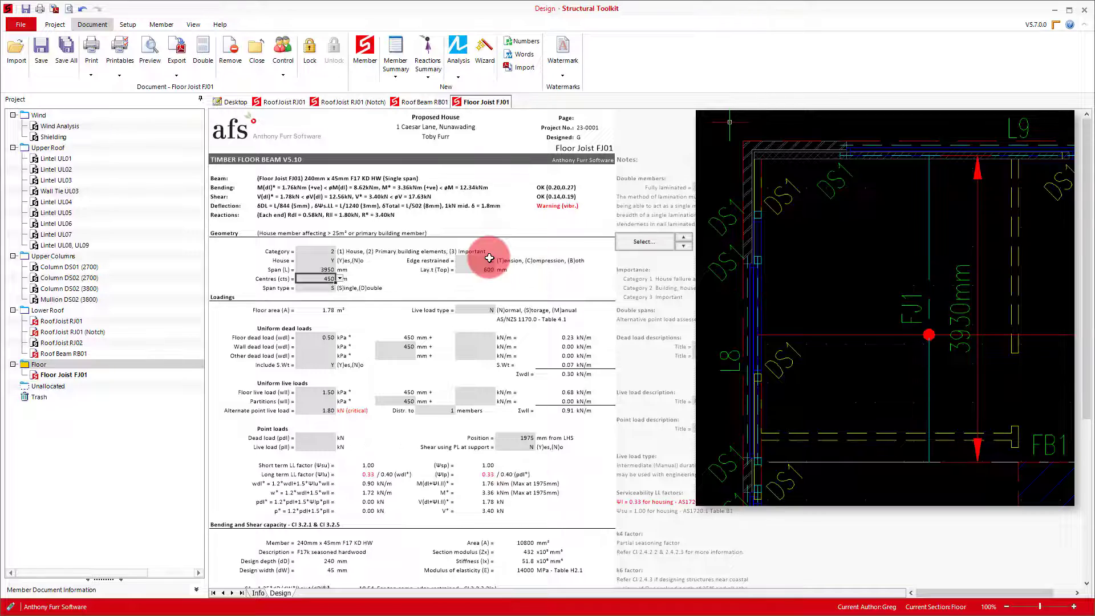
{"action": "left_click", "coordinate": [320, 252]}
{"action": "type", "text": "1"}
{"action": "key", "text": "Tab"}
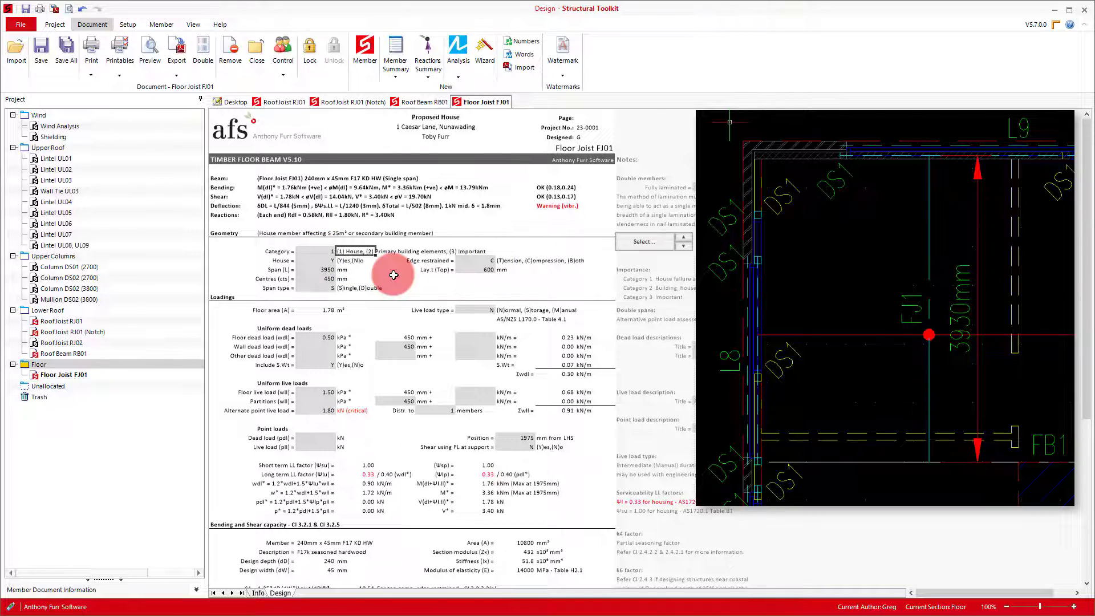
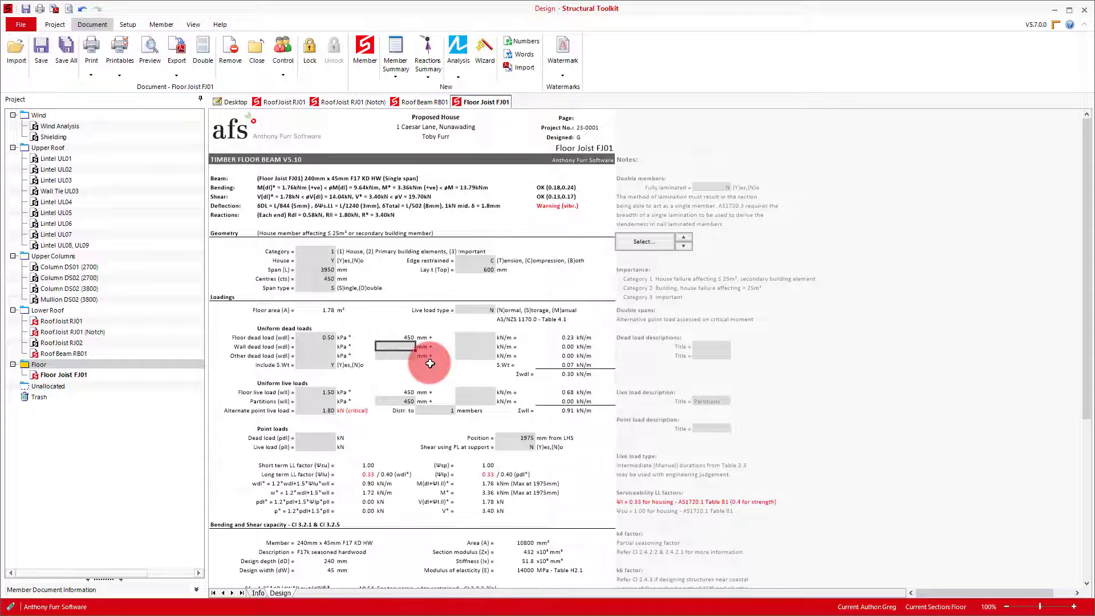
- Clear the partitions load width and try the 240 x 35 section before restoring the 240 x 45 F17 KD HW joist
{"action": "left_click", "coordinate": [395, 400]}
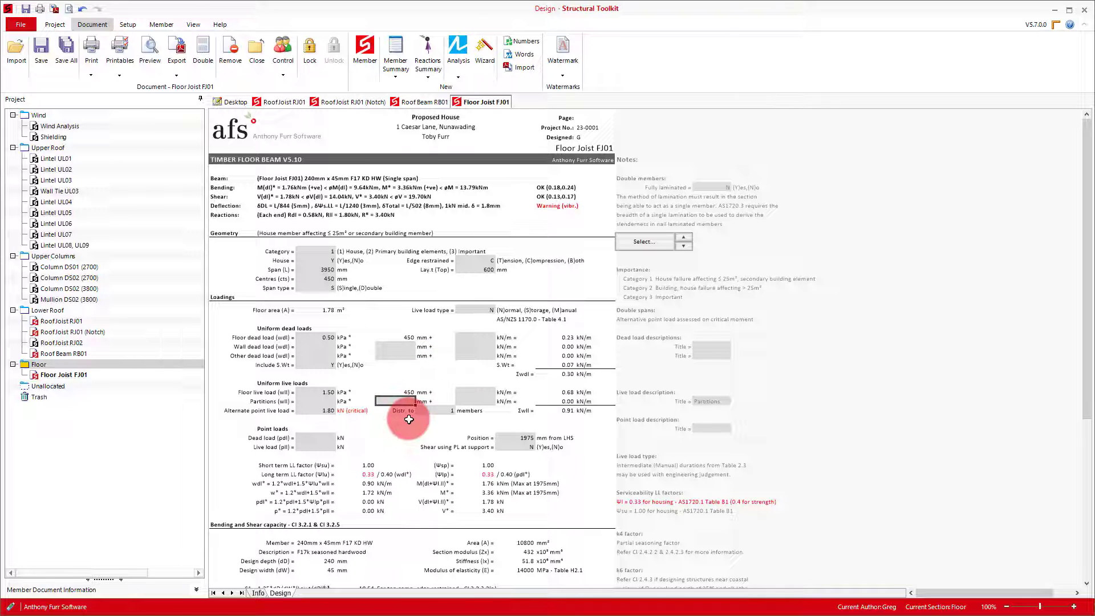
{"action": "left_click", "coordinate": [683, 246]}
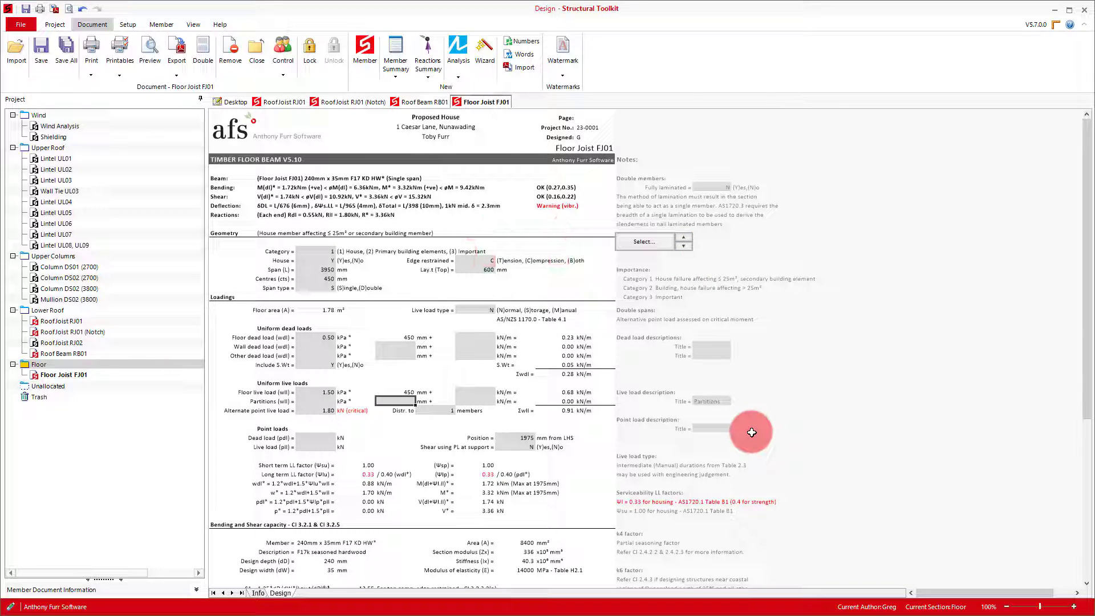
{"action": "left_click", "coordinate": [683, 237]}
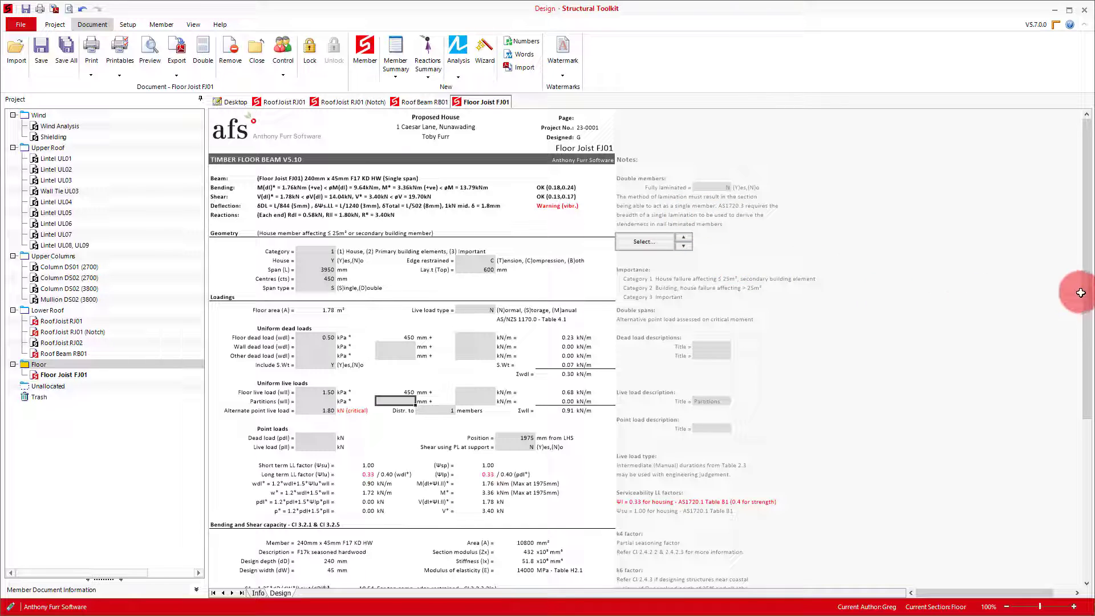
- Turn off the vibration warning for Floor Joist FJ01 by setting it to N
{"action": "left_click_drag", "start_coordinate": [1086, 300], "coordinate": [1068, 464]}
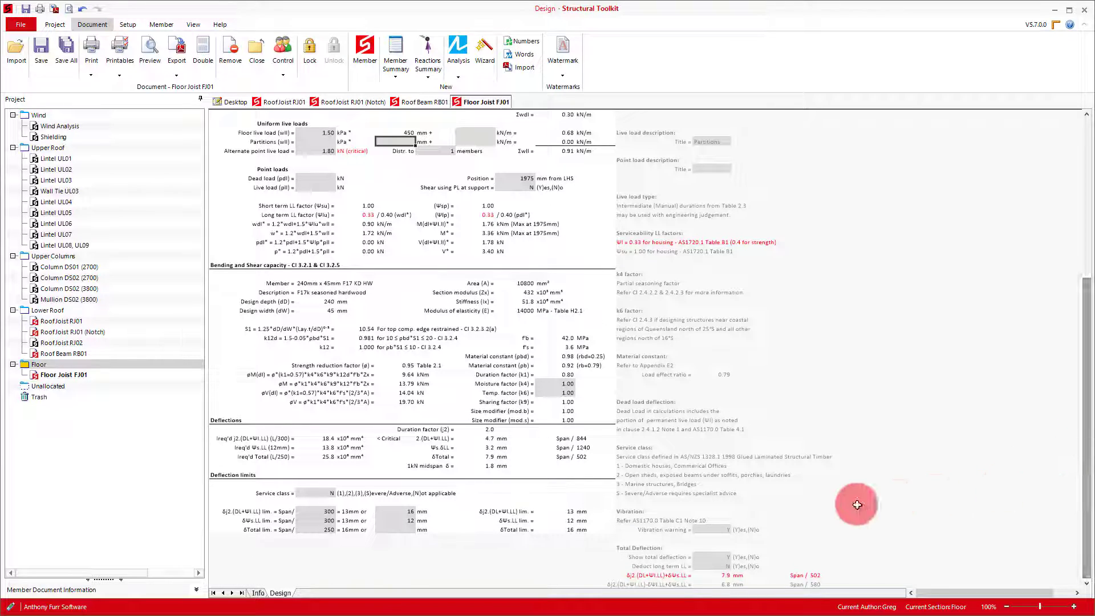
{"action": "left_click", "coordinate": [707, 529]}
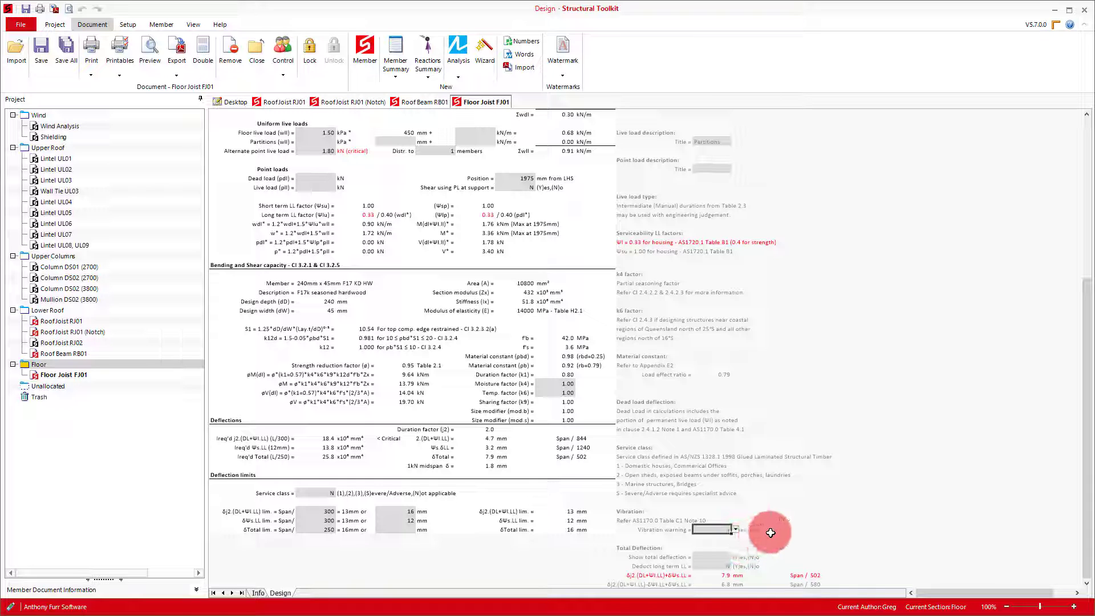
{"action": "type", "text": "N"}
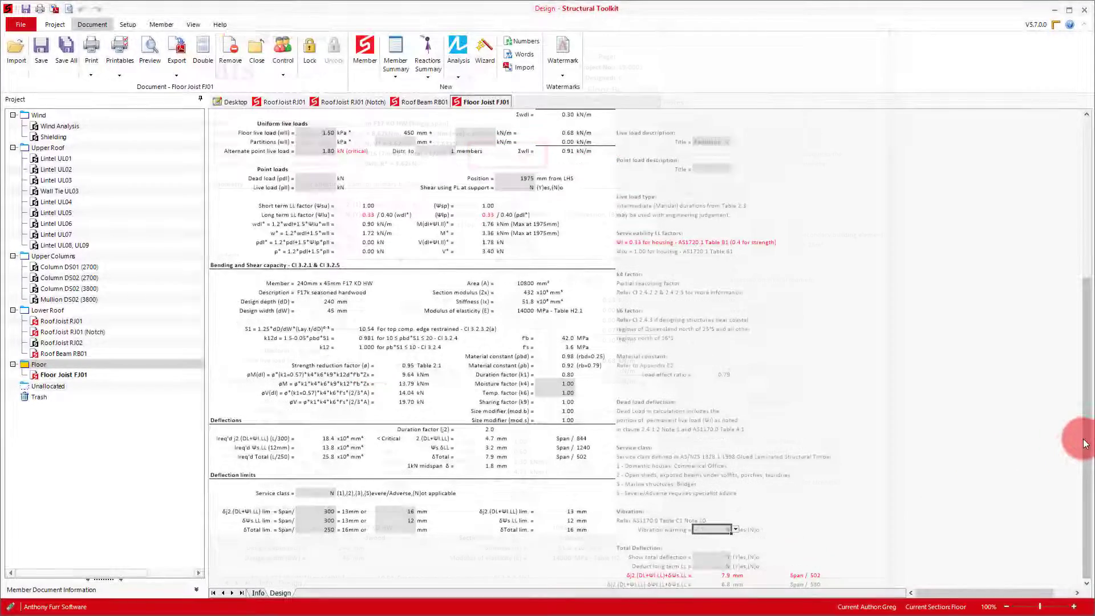
{"action": "left_click_drag", "start_coordinate": [1076, 435], "coordinate": [1076, 268]}
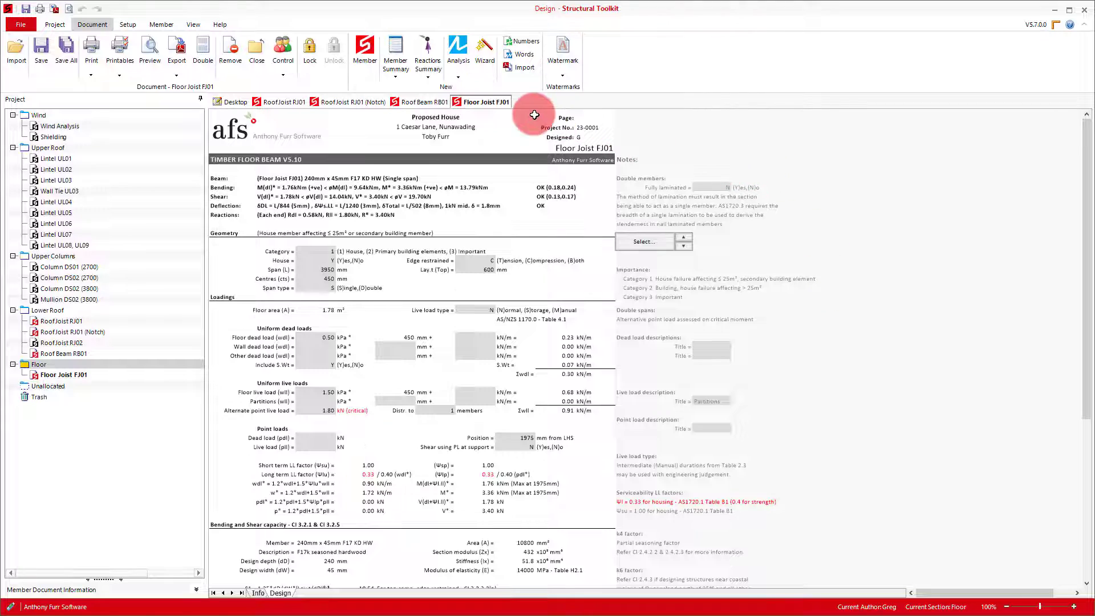
- Duplicate the Floor Joist FJ01 design as Floor Joist FJ01 (Wall)
{"action": "right_click", "coordinate": [504, 101]}
{"action": "left_click", "coordinate": [521, 145]}
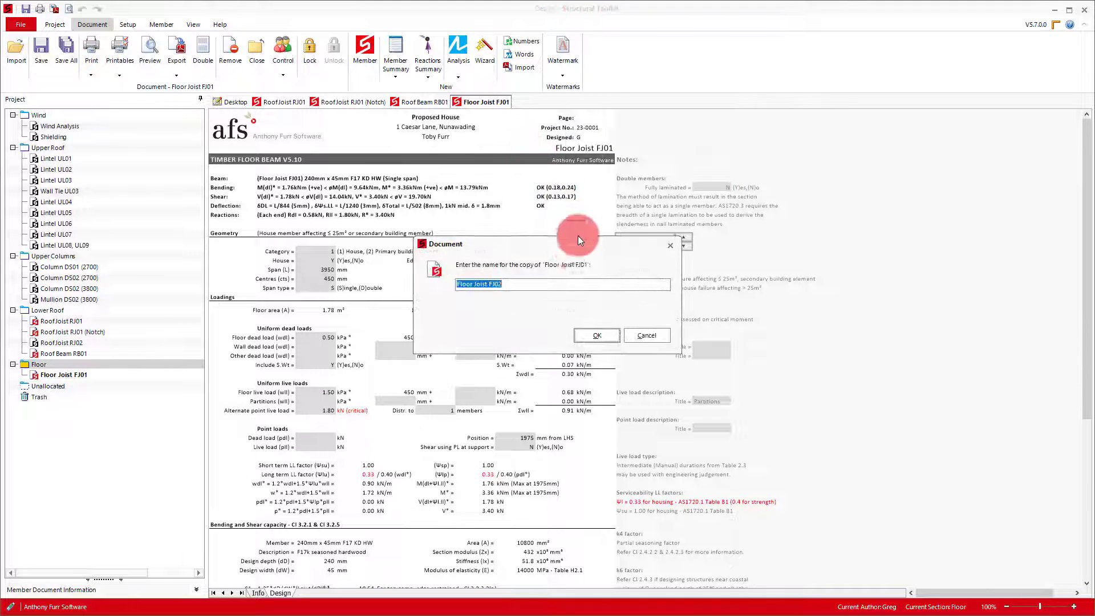
{"action": "left_click", "coordinate": [541, 287]}
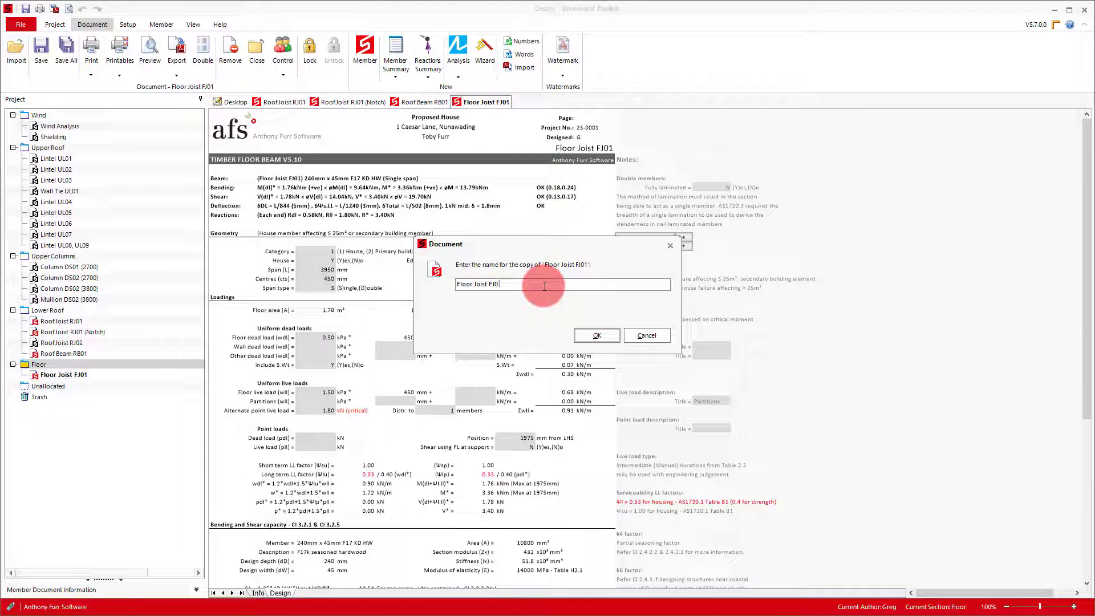
{"action": "type", "text": "1 (Wall)"}
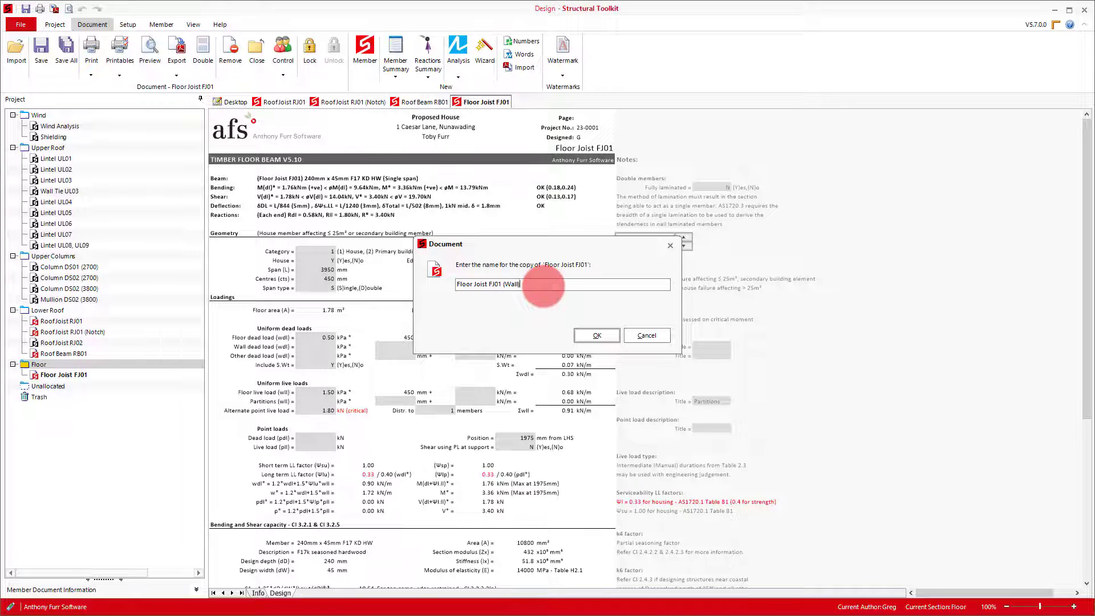
{"action": "key", "text": "Return"}
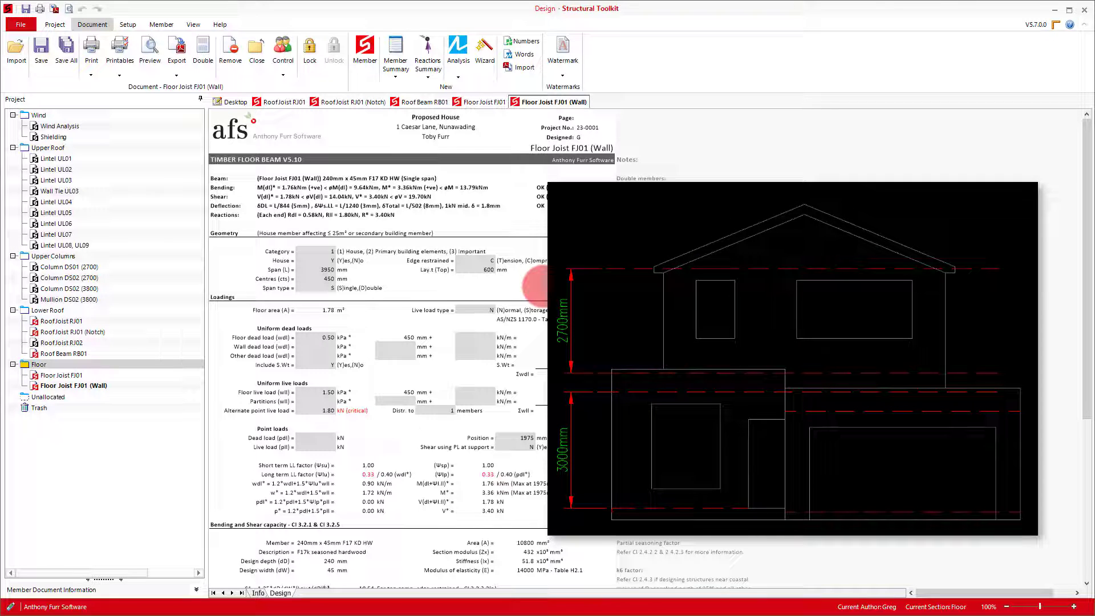
- Apply a 0.4 kPa wall dead load over 2700 mm and change the joist to two 240 x 45 F17 KD HW members
{"action": "left_click", "coordinate": [314, 347]}
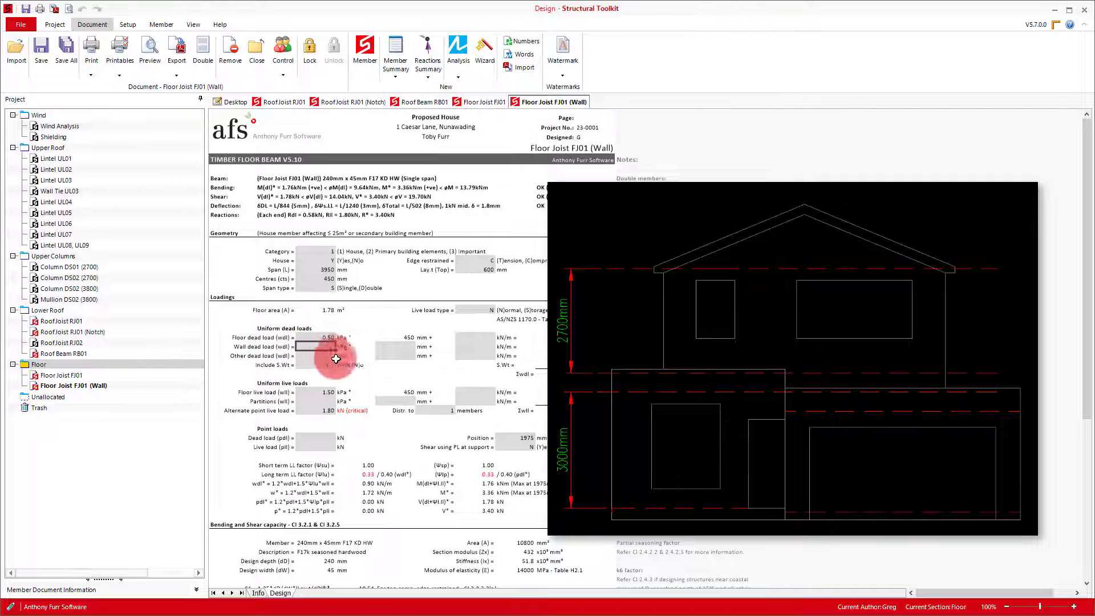
{"action": "type", "text": "0.4"}
{"action": "key", "text": "Tab"}
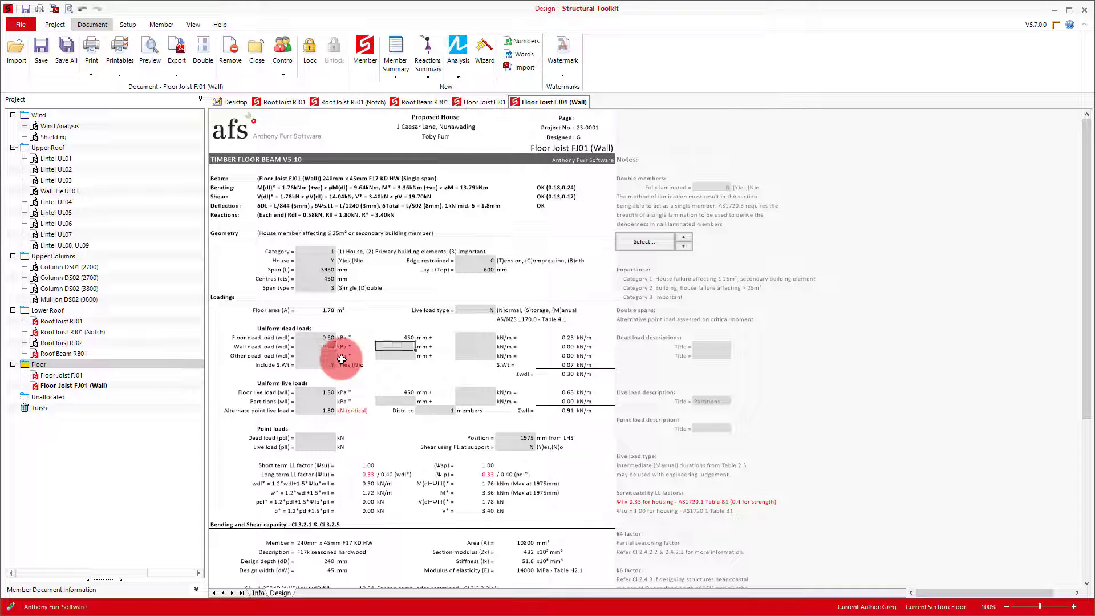
{"action": "type", "text": "2700"}
{"action": "key", "text": "Return"}
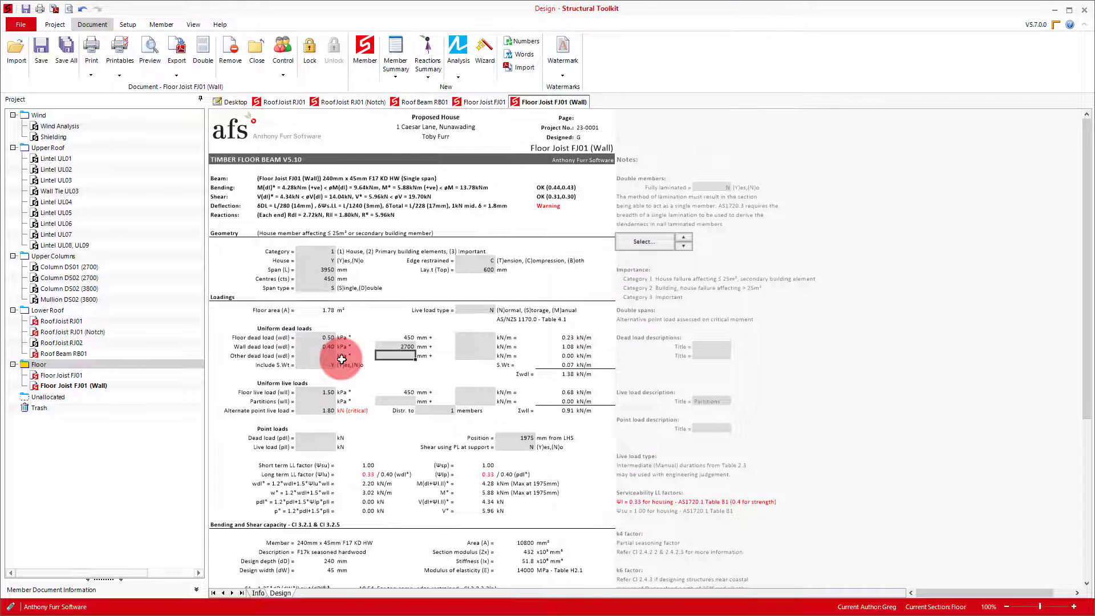
{"action": "left_click", "coordinate": [644, 240]}
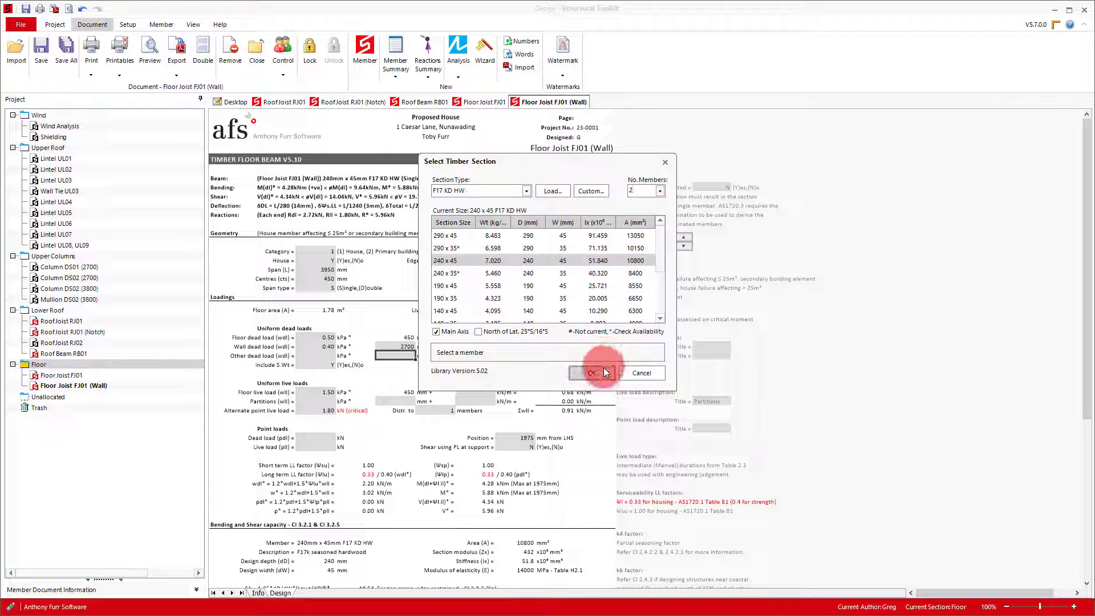
{"action": "left_click", "coordinate": [592, 373]}
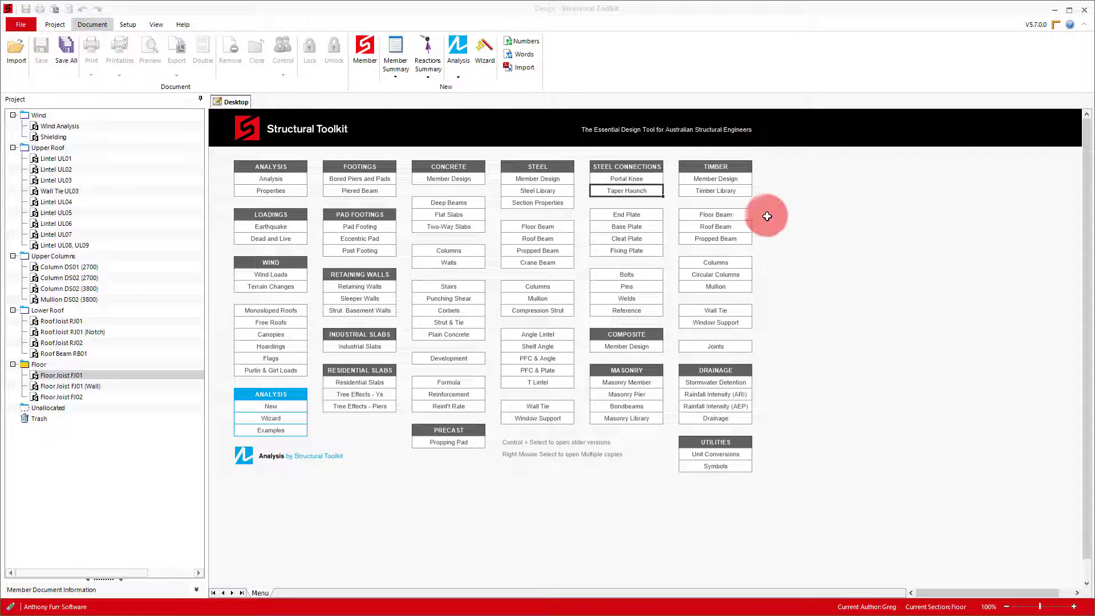
- Create a timber floor beam design named Floor Beam FB01 with a 6700 mm span and 3650 mm centres
{"action": "left_click", "coordinate": [746, 215]}
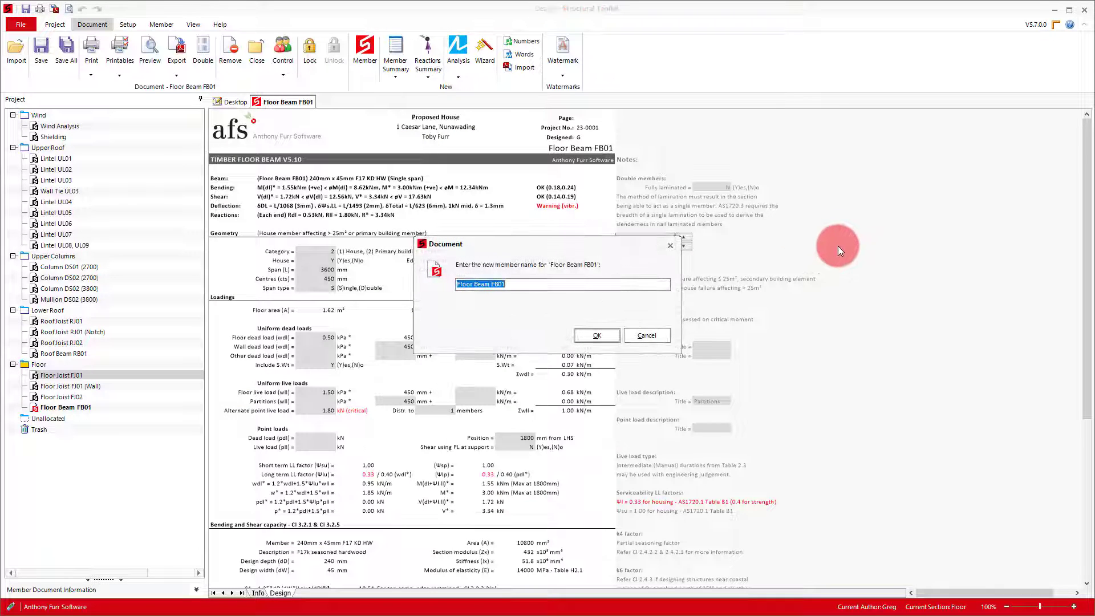
{"action": "left_click", "coordinate": [610, 333]}
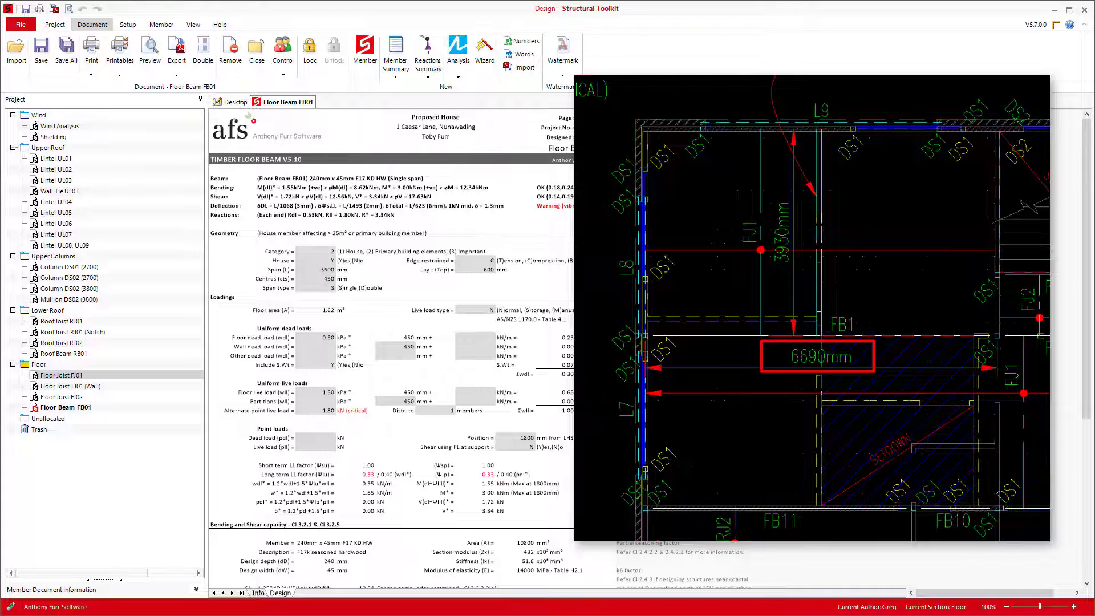
{"action": "left_click", "coordinate": [334, 271]}
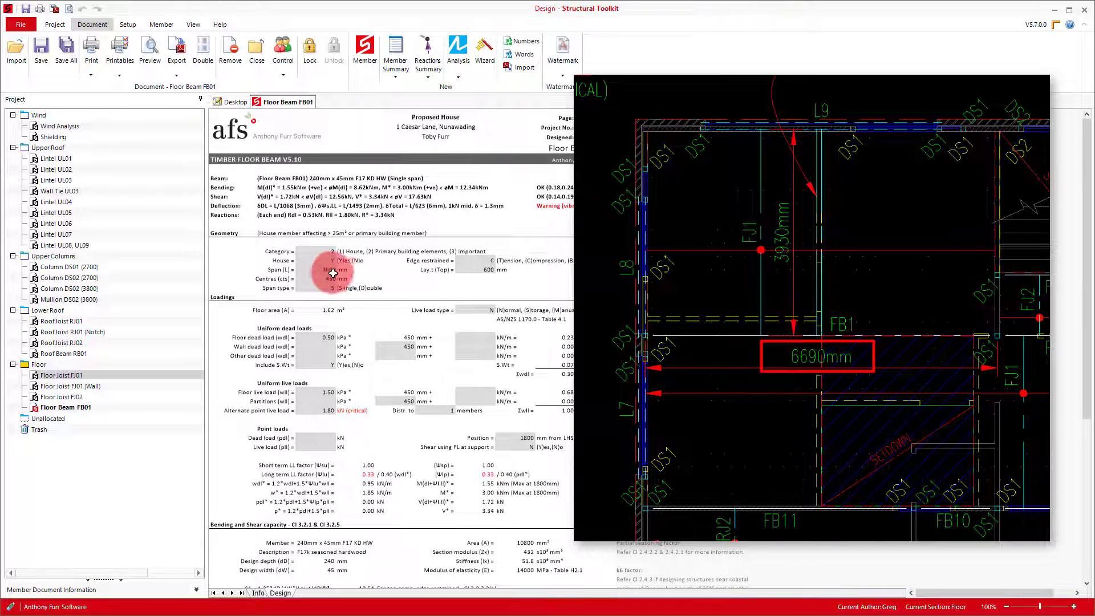
{"action": "type", "text": "6700"}
{"action": "key", "text": "Return"}
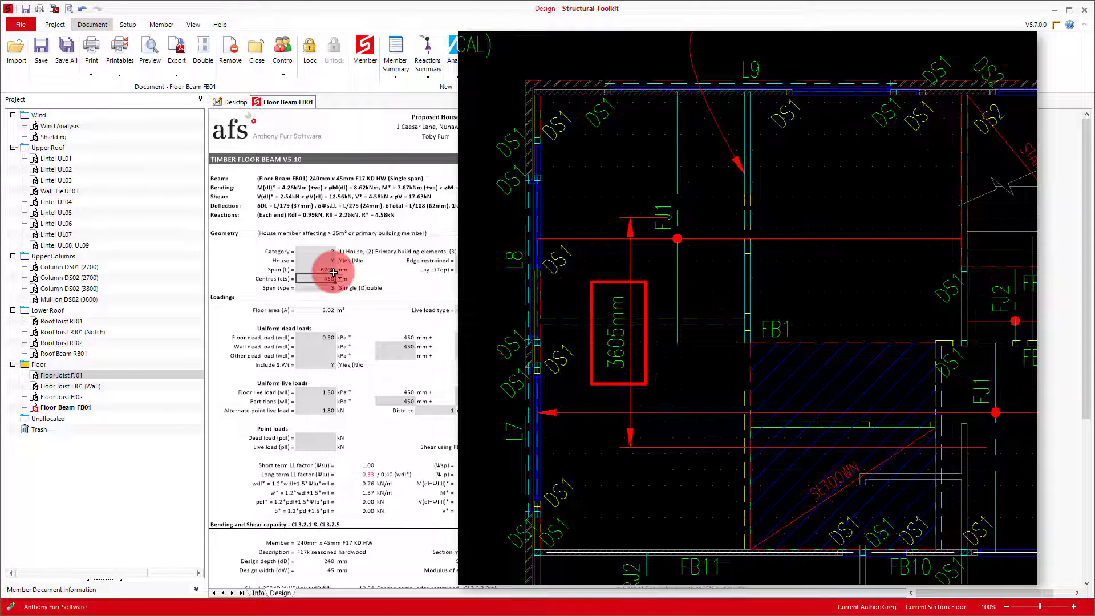
{"action": "type", "text": "3650"}
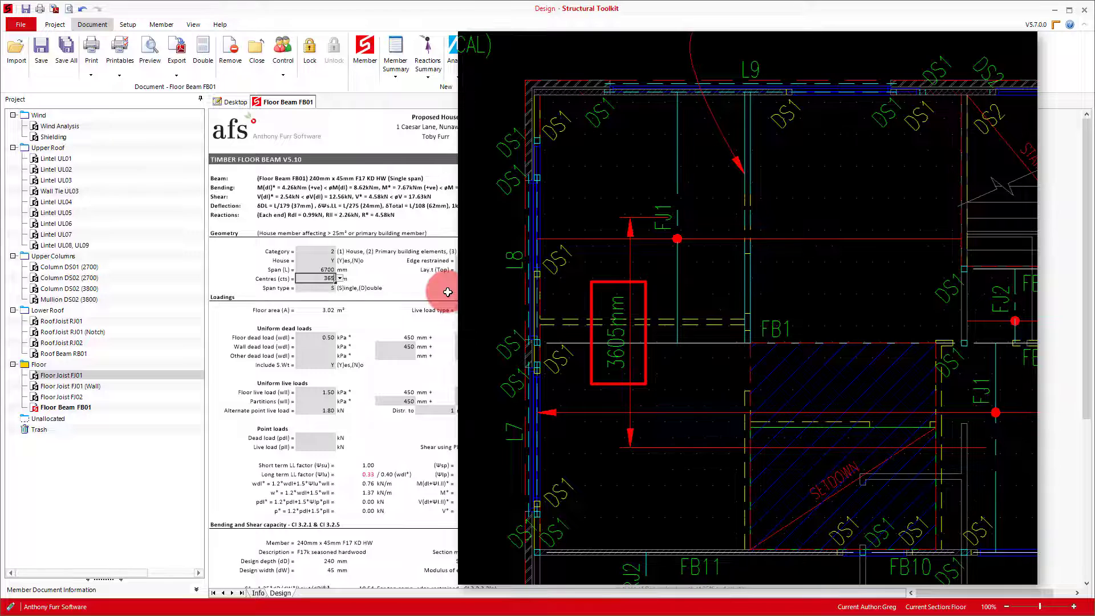
{"action": "key", "text": "Tab"}
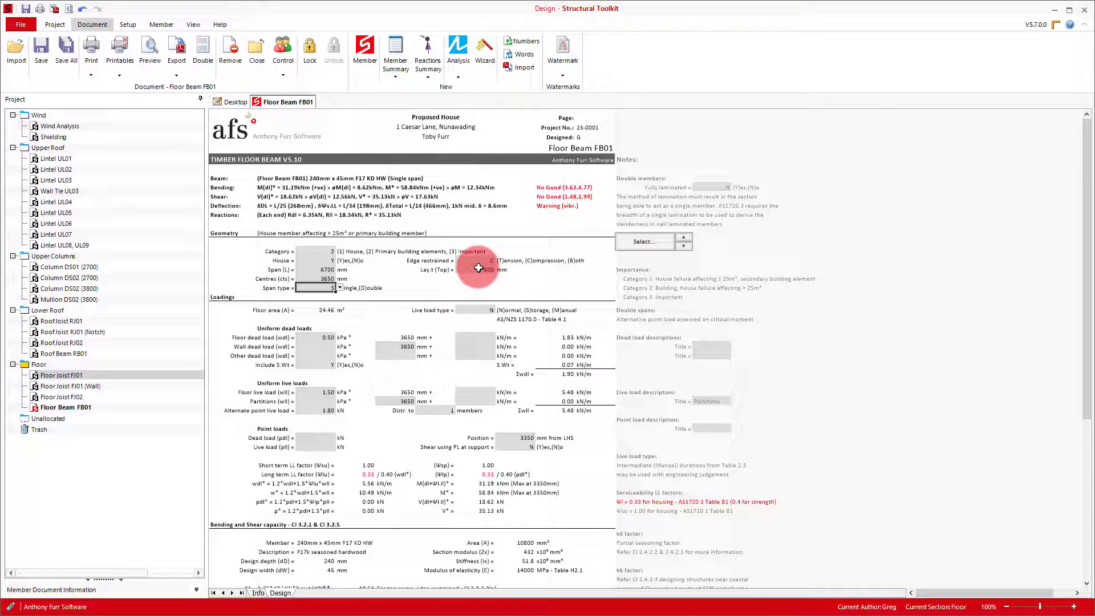
- Set the floor beam's top restraint spacing (Lay.t) to 450 mm
{"action": "left_click", "coordinate": [478, 268]}
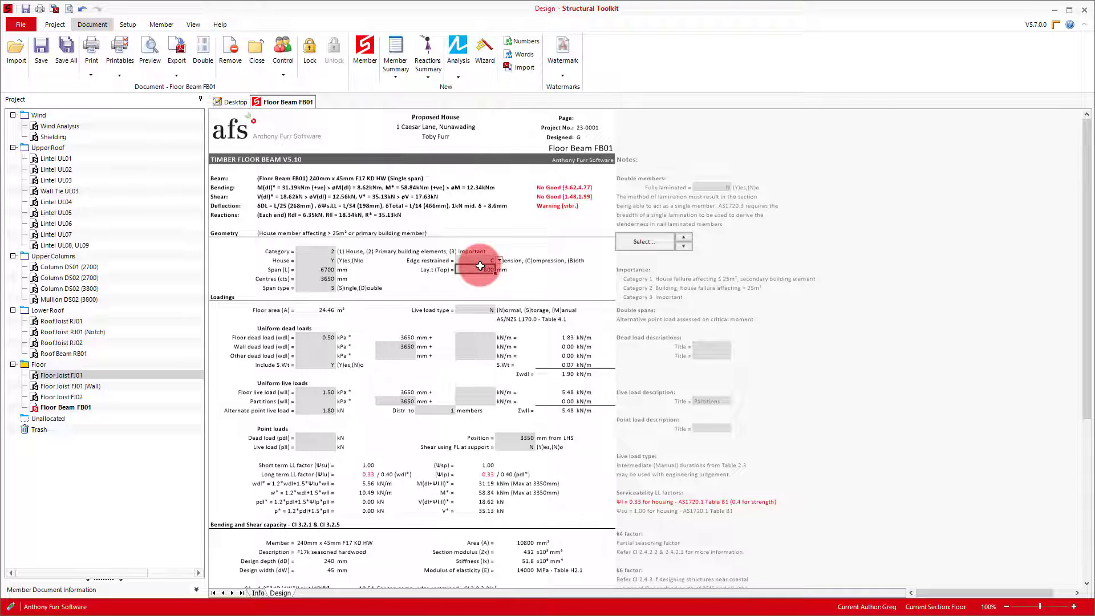
{"action": "type", "text": "450"}
{"action": "key", "text": "Return"}
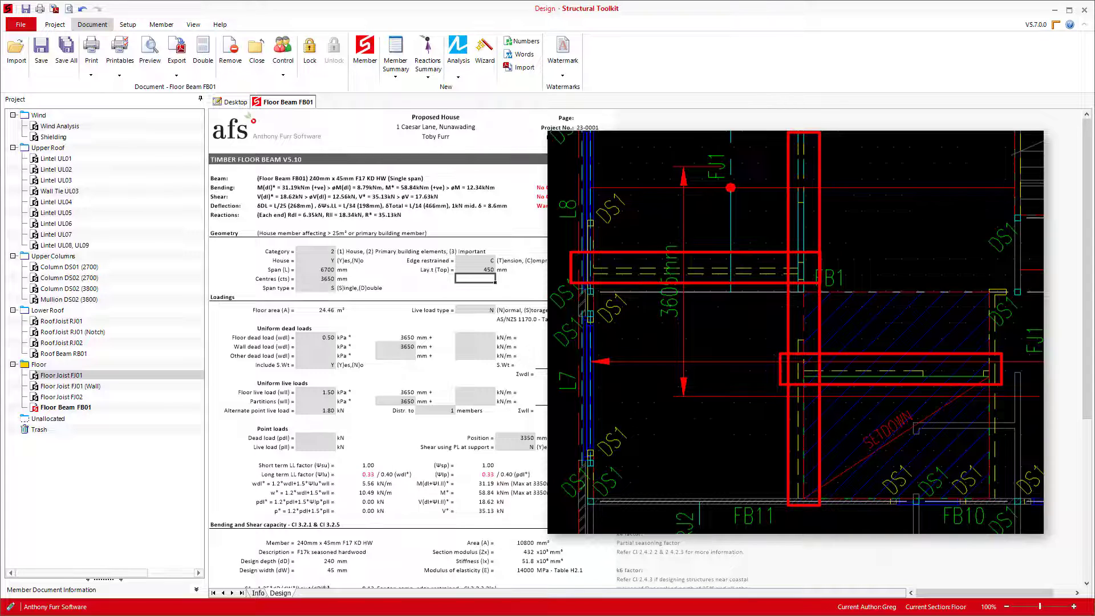
- Apply a wall dead load of 0.4 kPa over a 2700 mm height to Floor Beam FB01
{"action": "left_click", "coordinate": [314, 346]}
{"action": "type", "text": "0."}
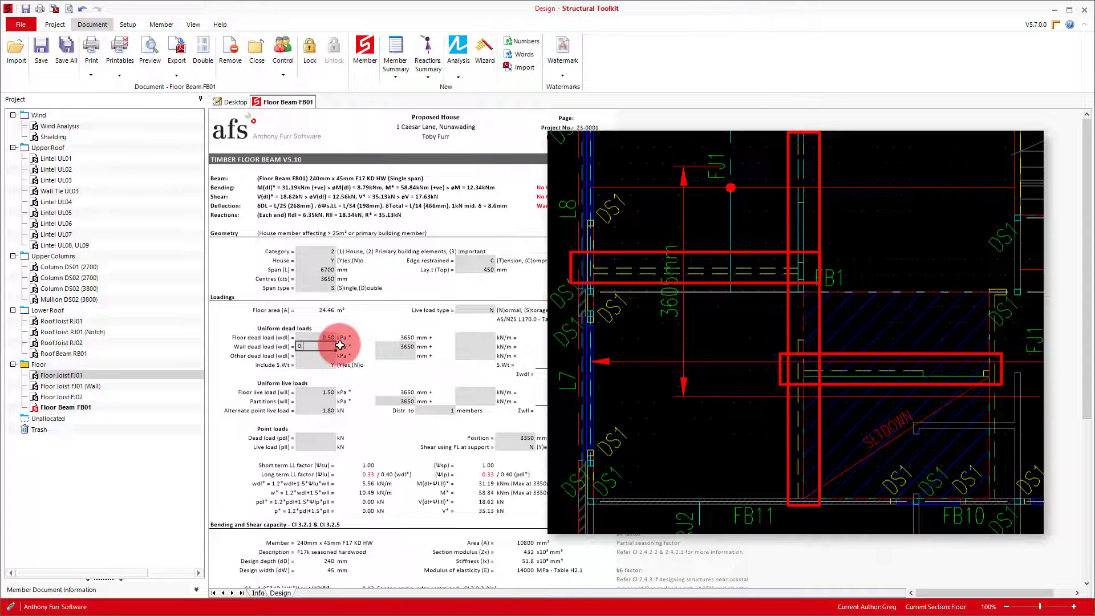
{"action": "type", "text": "4"}
{"action": "key", "text": "Tab"}
{"action": "type", "text": "27"}
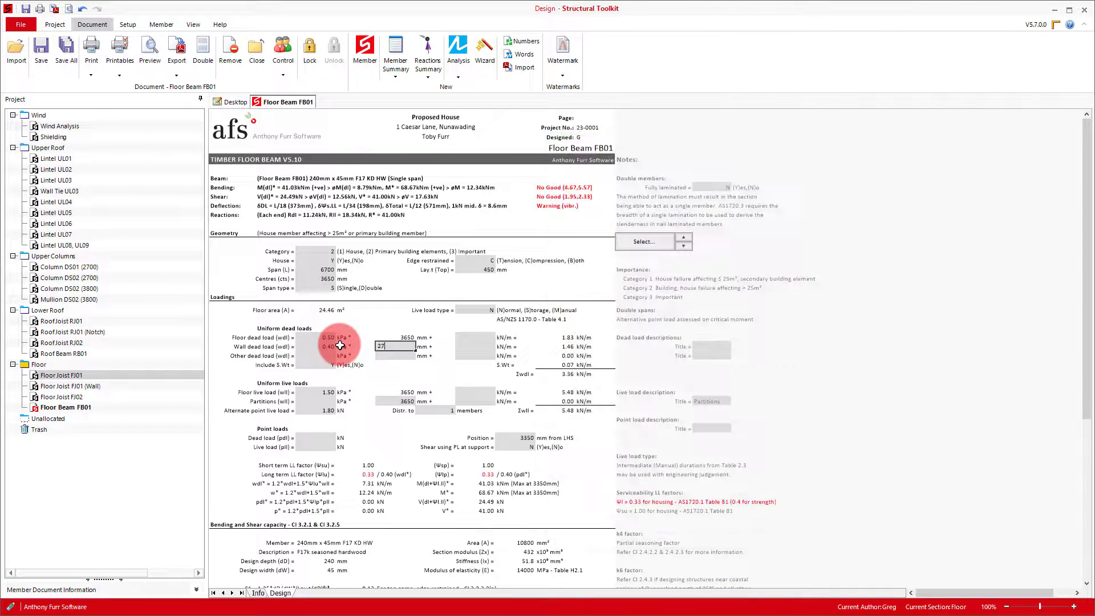
{"action": "type", "text": "00"}
{"action": "key", "text": "Tab"}
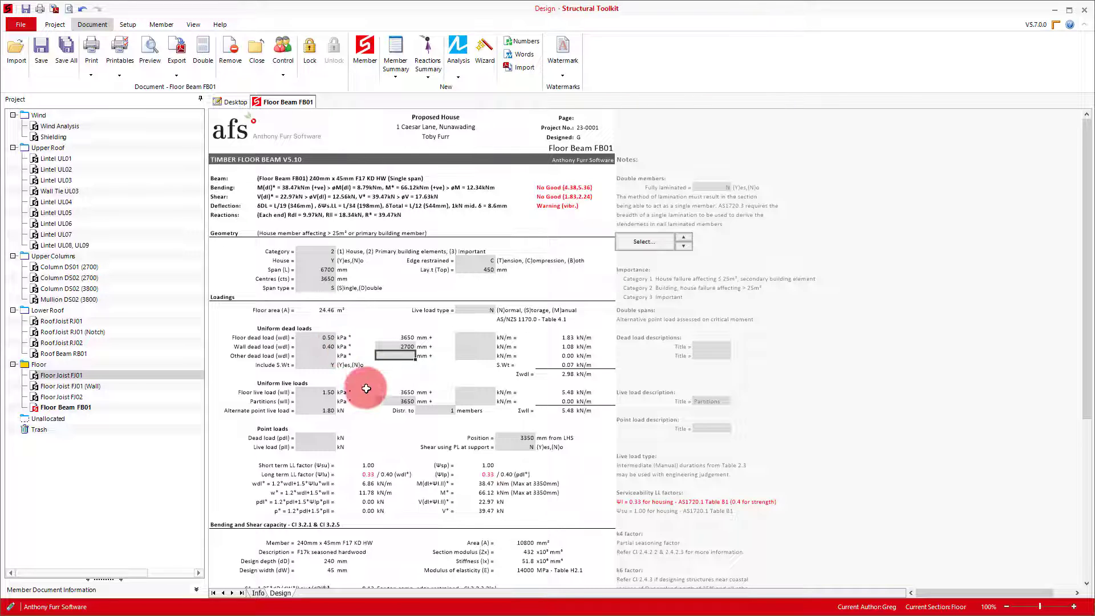
- Clear the partition load width on Floor Beam FB01 and change its section to 360 x 42 Smart LVL15
{"action": "left_click", "coordinate": [393, 401]}
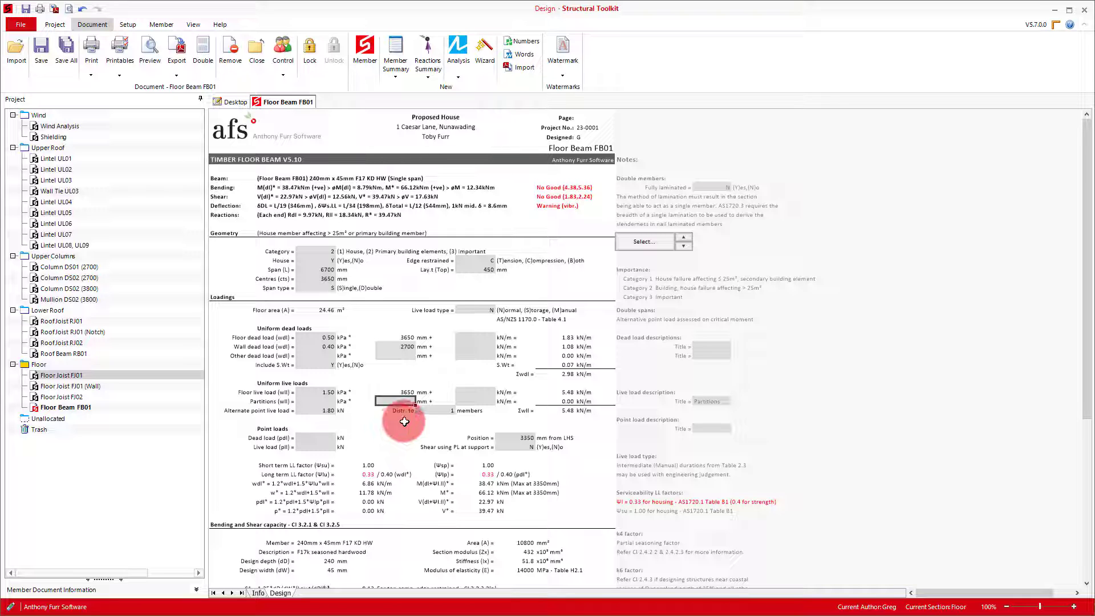
{"action": "left_click", "coordinate": [633, 242]}
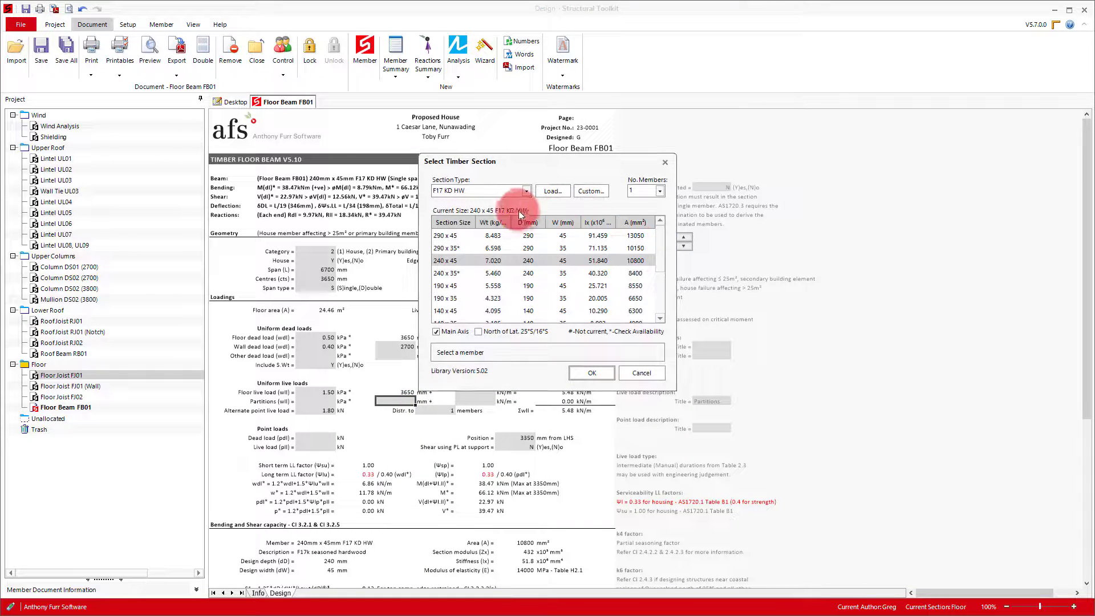
{"action": "left_click", "coordinate": [488, 190]}
{"action": "left_click", "coordinate": [474, 348]}
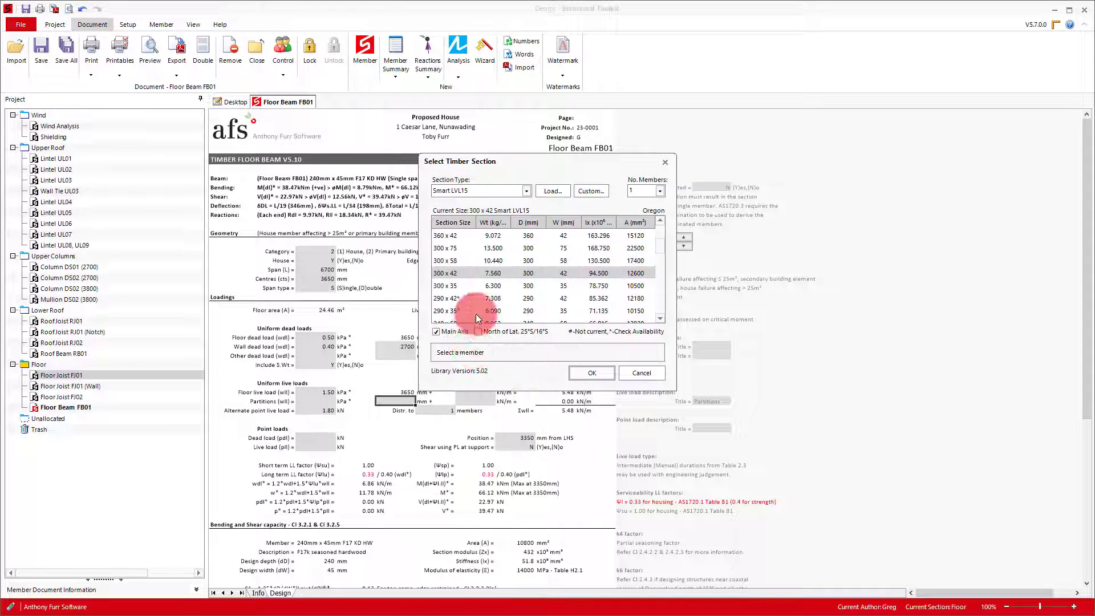
{"action": "double_click", "coordinate": [457, 236]}
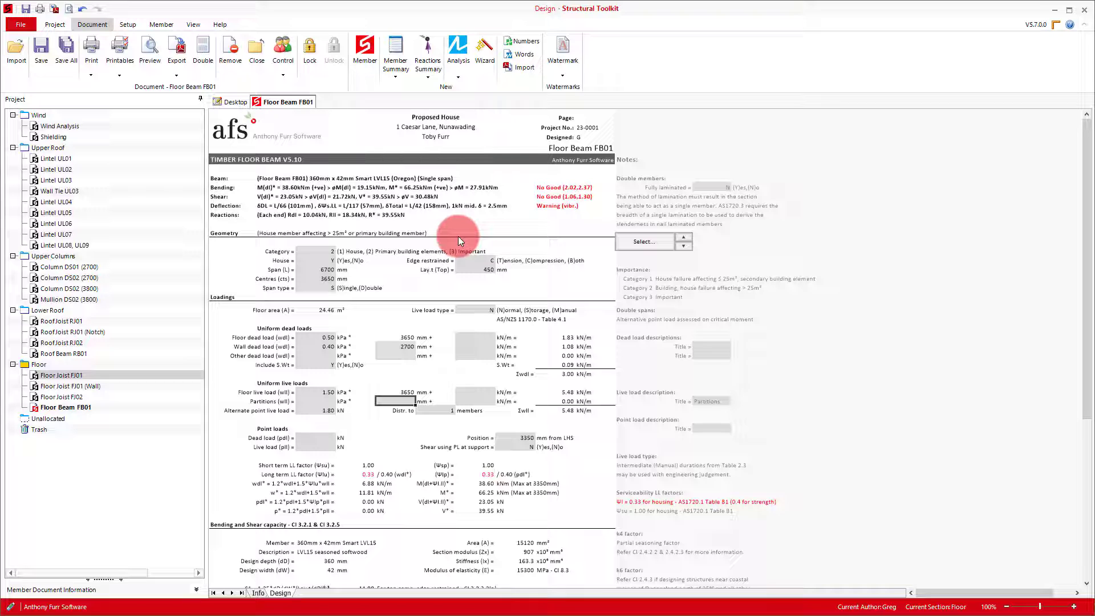
- Try doubling Floor Beam FB01 to two members and increasing the section to 400 x 42 Smart LVL15
{"action": "left_click", "coordinate": [633, 241]}
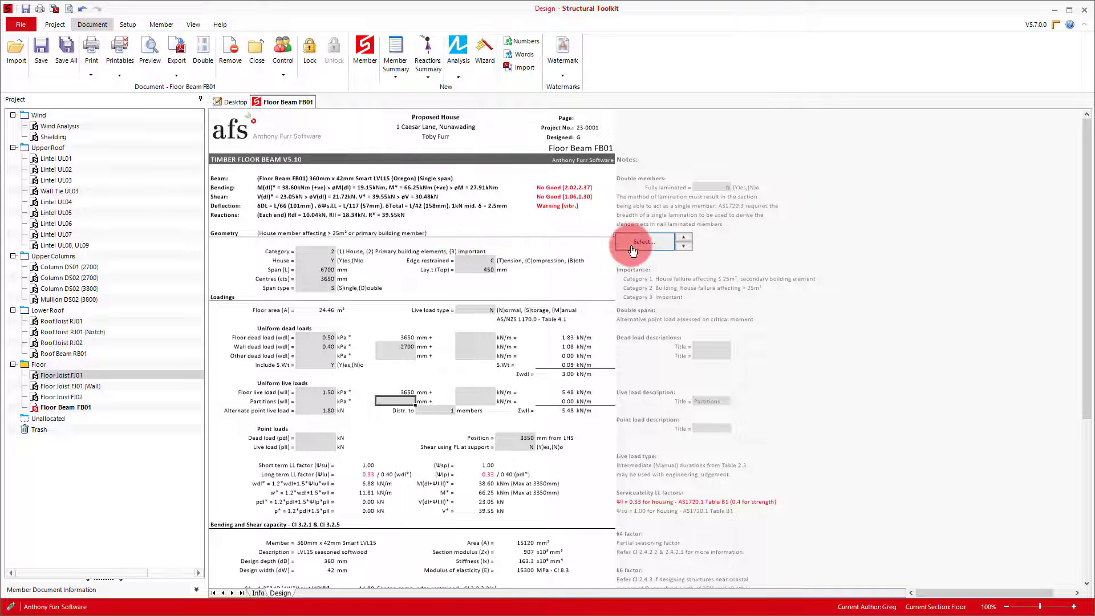
{"action": "type", "text": "2"}
{"action": "left_click", "coordinate": [592, 373]}
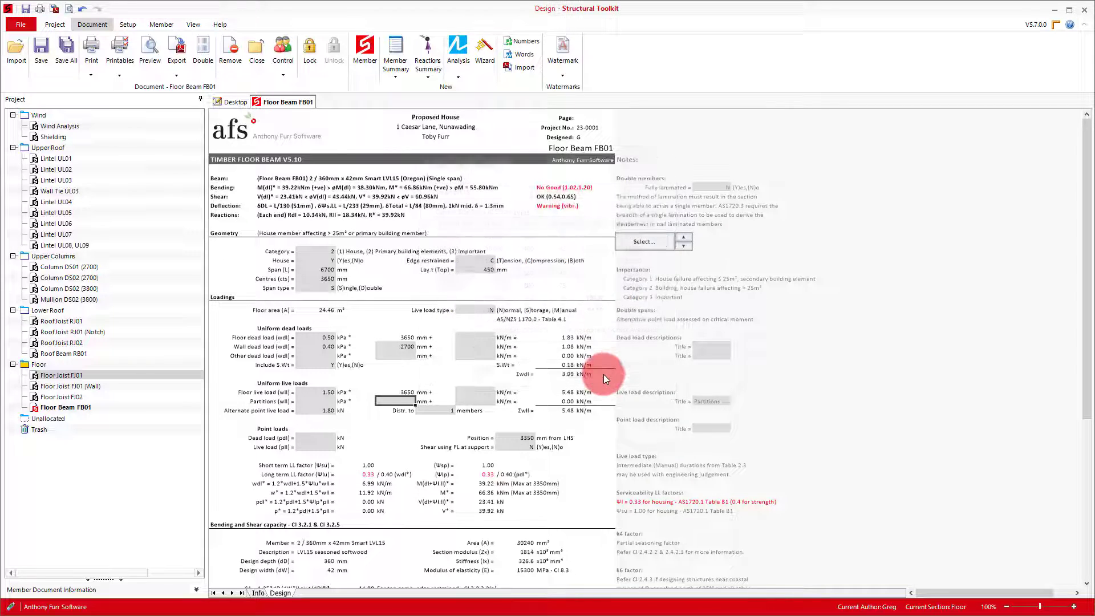
{"action": "left_click", "coordinate": [684, 238]}
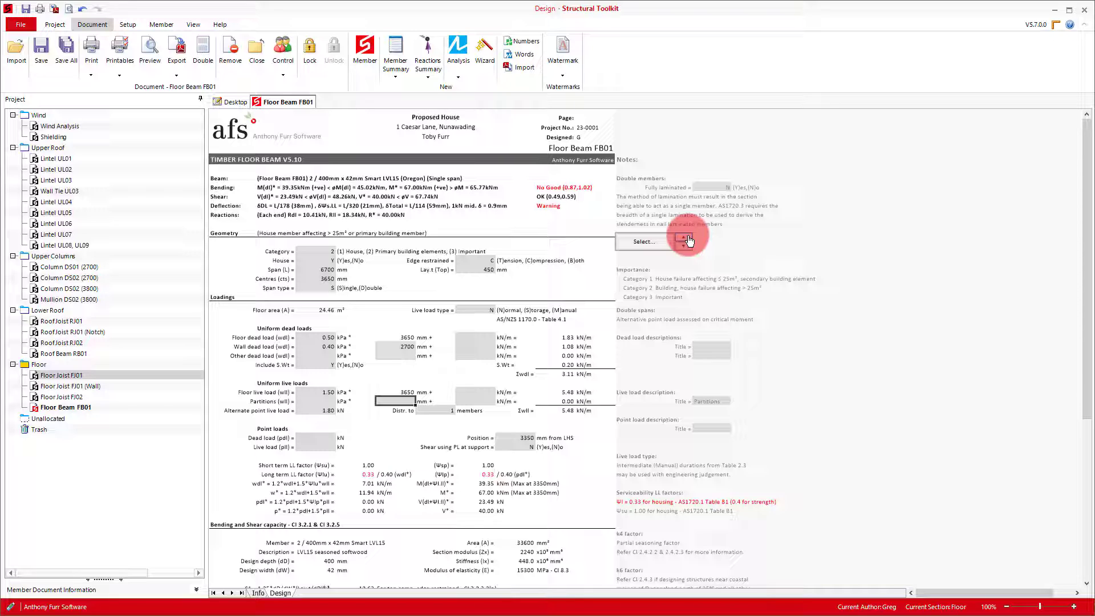
- Convert Floor Beam FB01 from timber to steel, deleting the original timber design and keeping the name Floor Beam FB01
{"action": "left_click", "coordinate": [171, 26]}
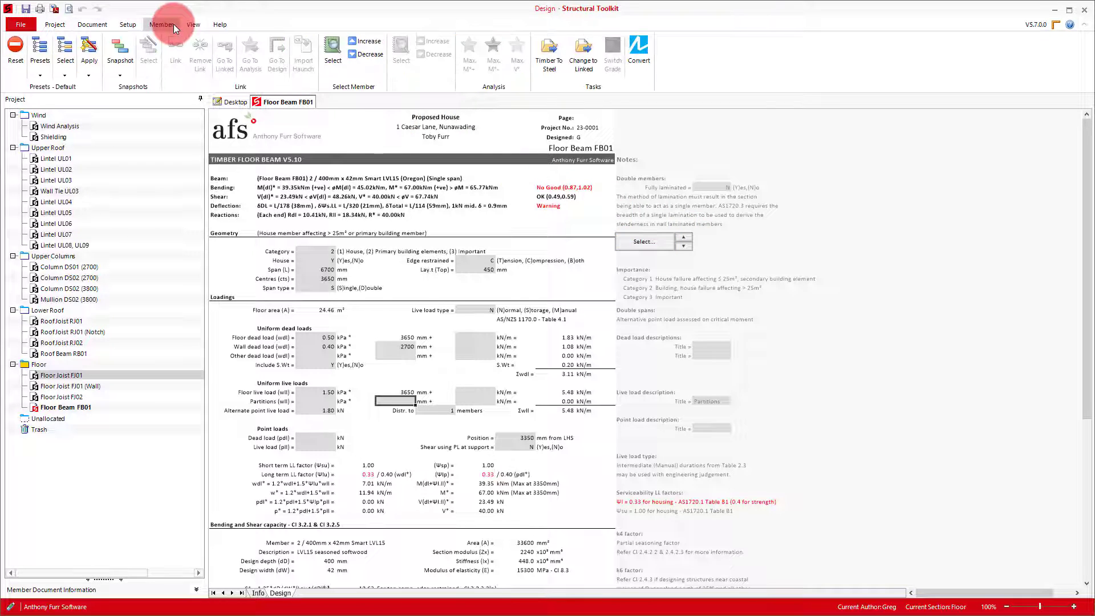
{"action": "left_click", "coordinate": [557, 56]}
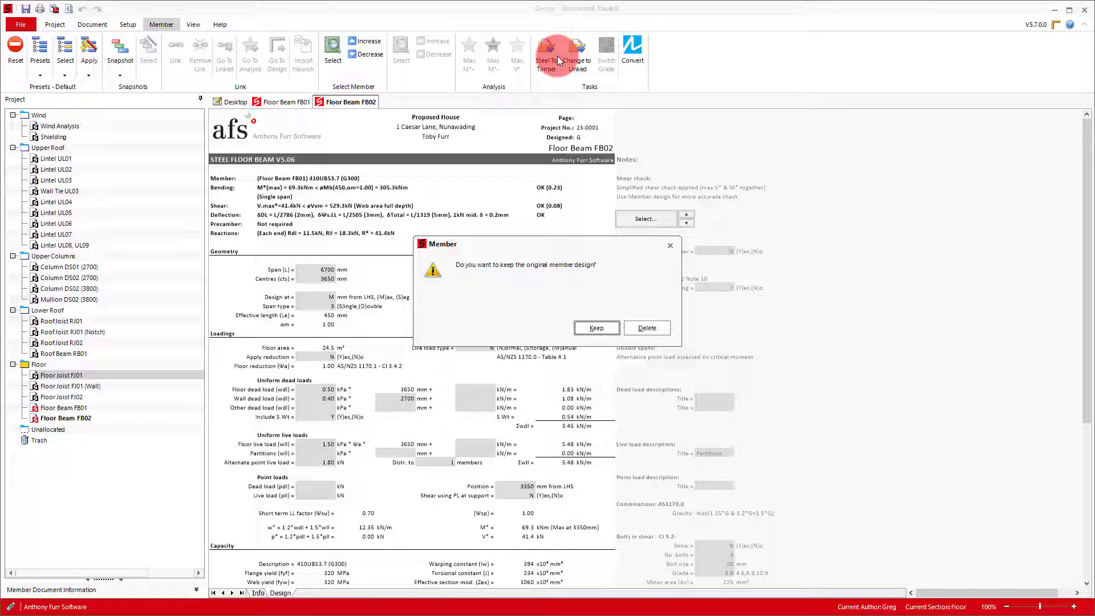
{"action": "left_click", "coordinate": [648, 328]}
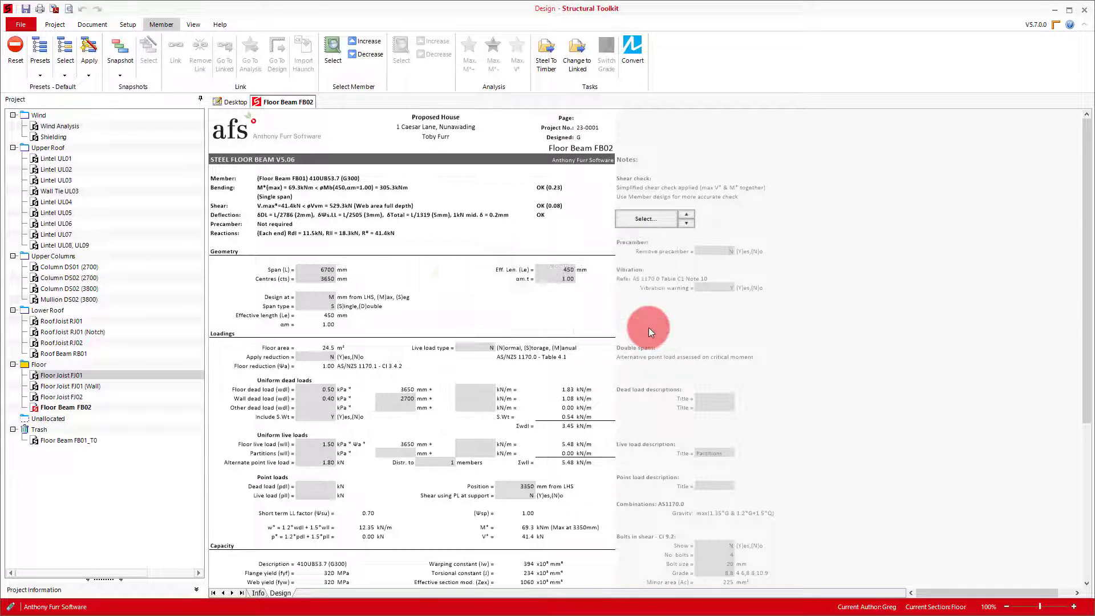
{"action": "left_click", "coordinate": [648, 328]}
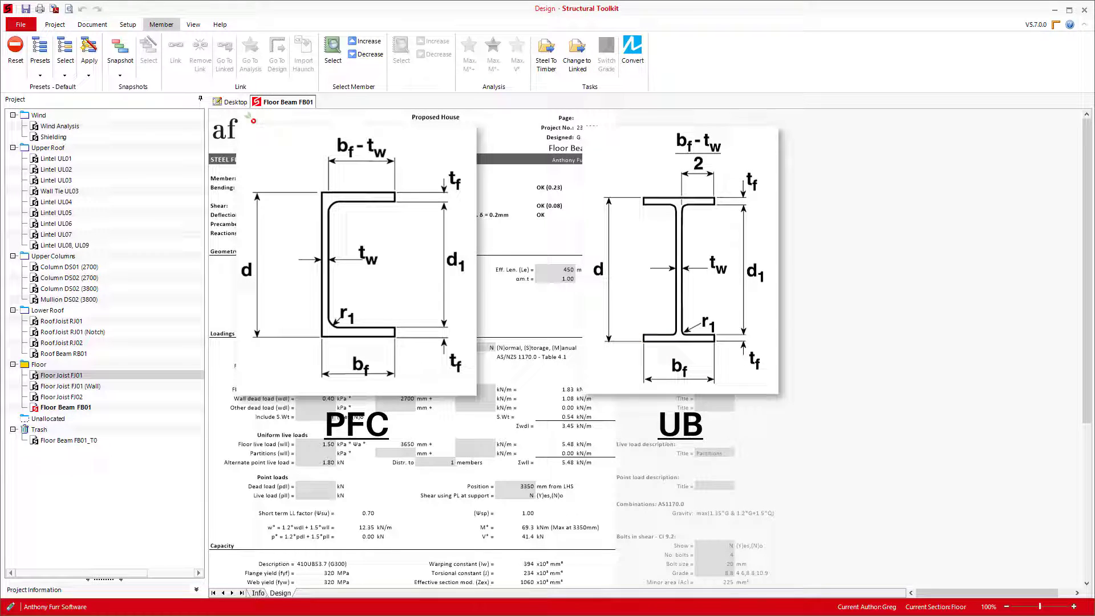
- Change Floor Beam FB01's section to a G300 parallel flange channel and increase it to 300x90PFC
{"action": "left_click", "coordinate": [649, 223]}
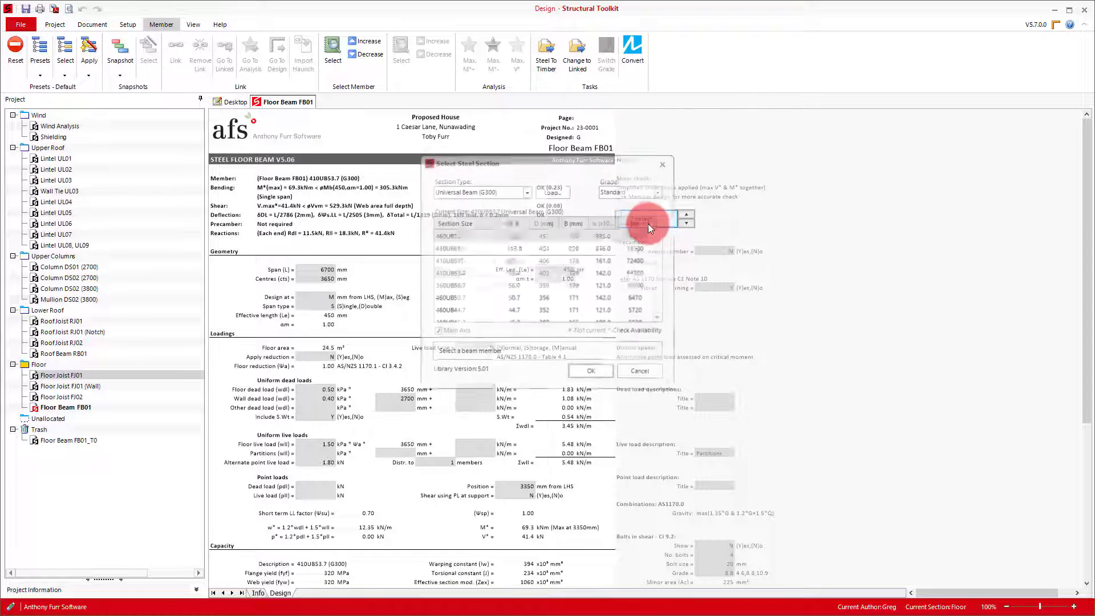
{"action": "left_click", "coordinate": [505, 191]}
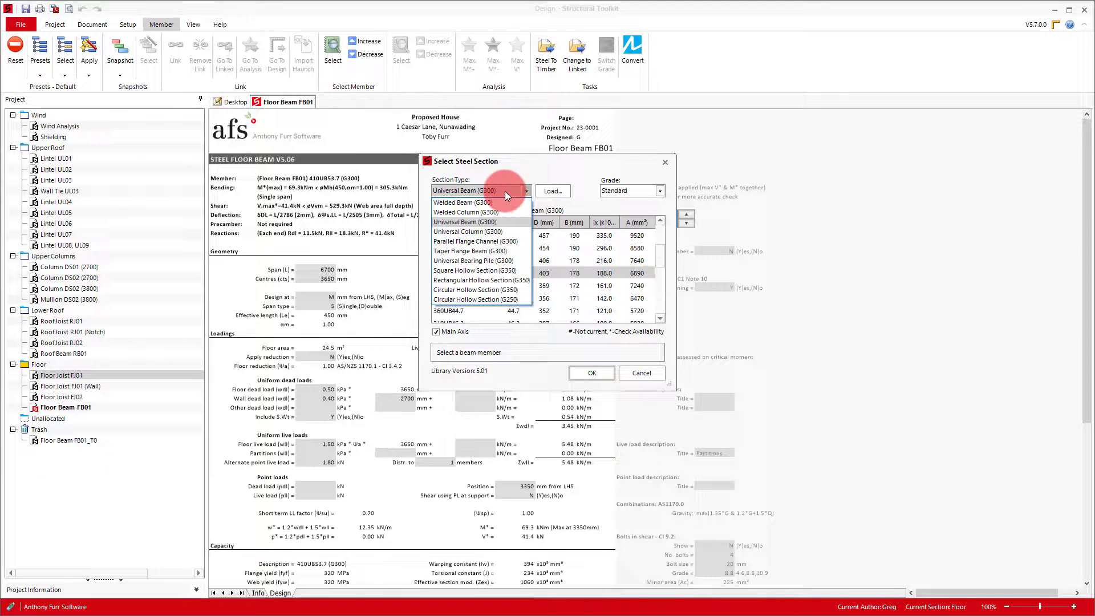
{"action": "left_click", "coordinate": [487, 245]}
{"action": "double_click", "coordinate": [457, 261]}
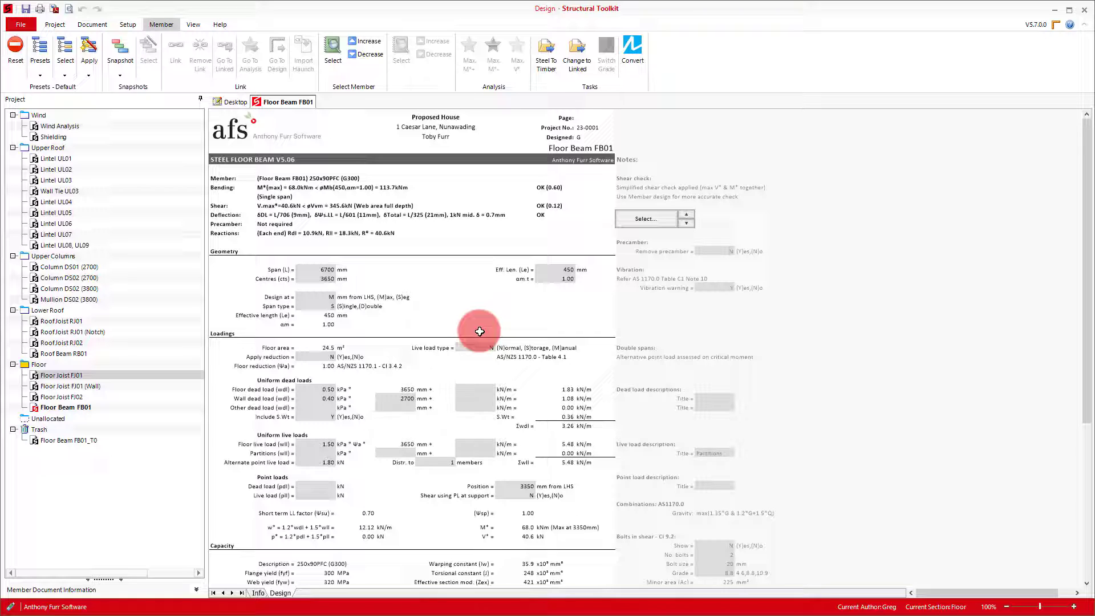
{"action": "left_click", "coordinate": [688, 216]}
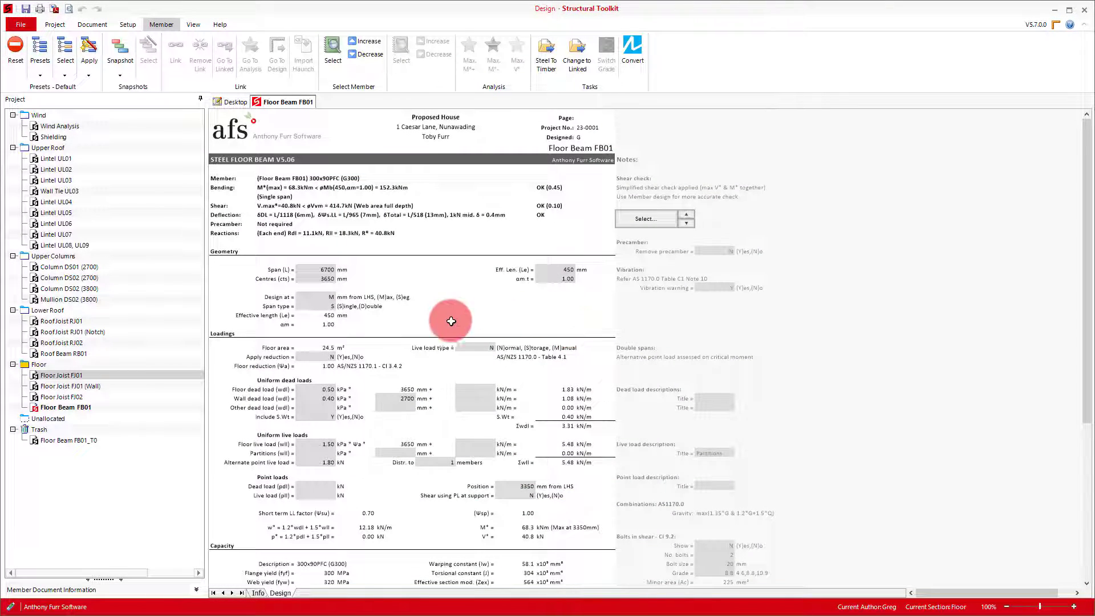
- Create a timber floor beam design named Floor Beam FB02
{"action": "left_click", "coordinate": [231, 101]}
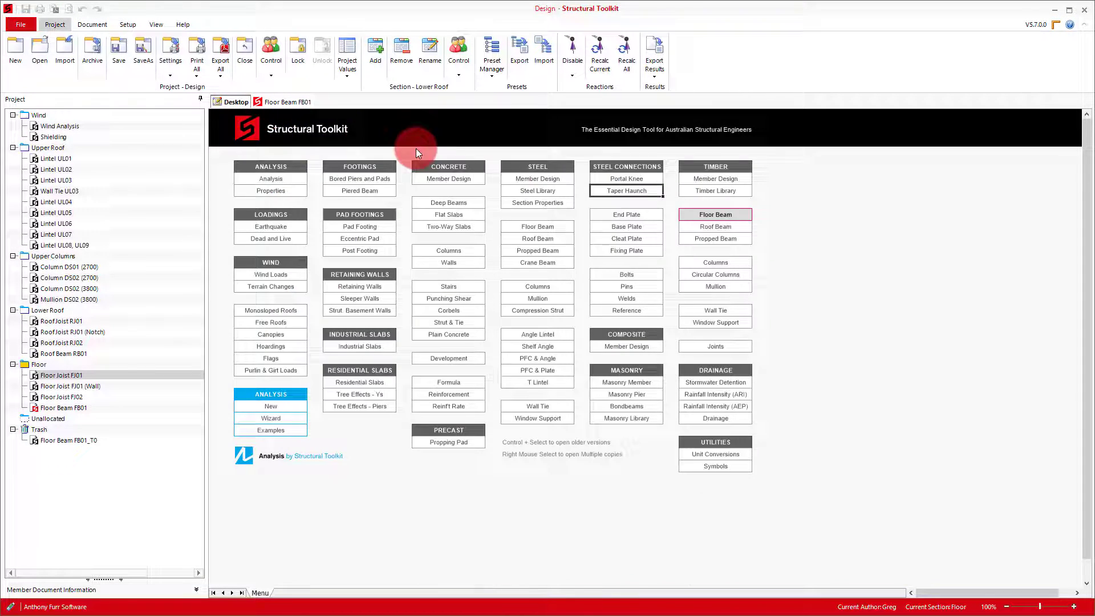
{"action": "left_click", "coordinate": [741, 215]}
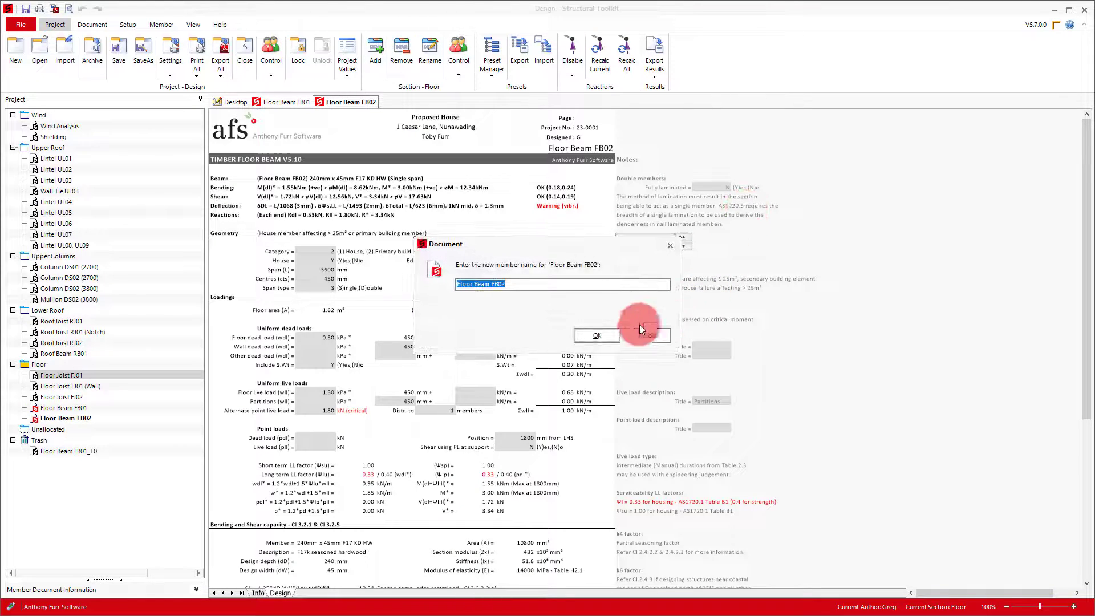
{"action": "left_click", "coordinate": [592, 337]}
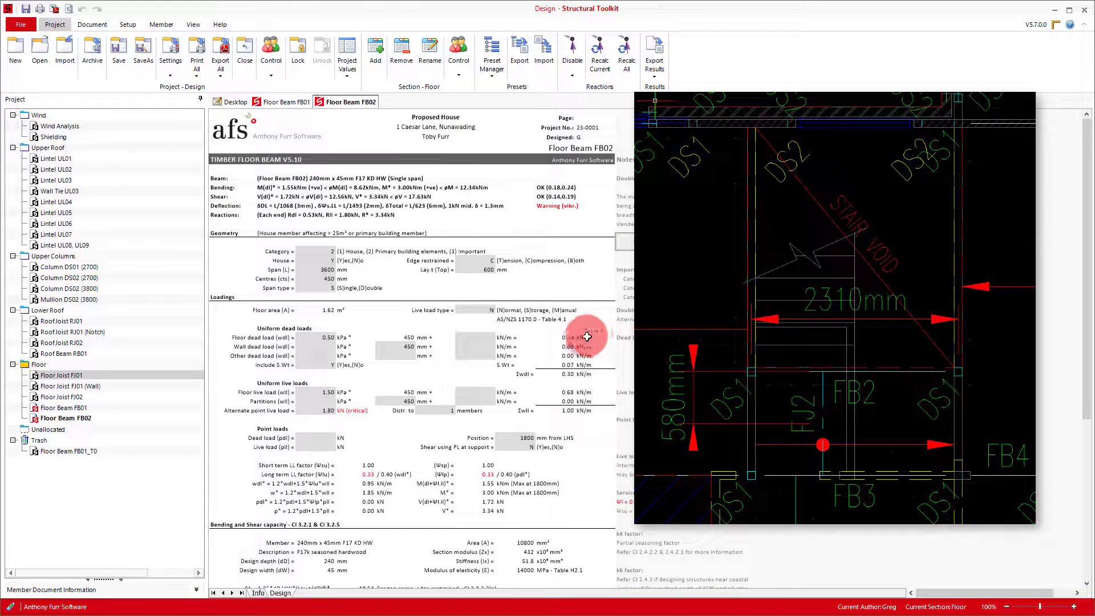
- Set Floor Beam FB02's span to 2350 mm, centres to 600 mm and top restraint spacing (Lay.t) to 450 mm
{"action": "left_click", "coordinate": [317, 269]}
{"action": "type", "text": "2350"}
{"action": "key", "text": "Return"}
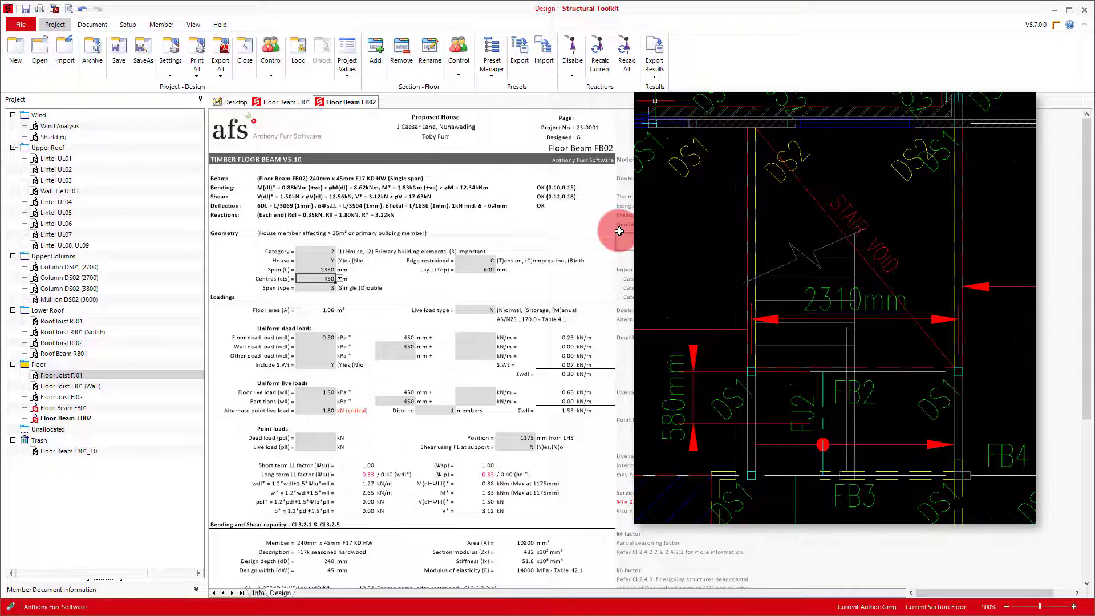
{"action": "type", "text": "600"}
{"action": "key", "text": "Return"}
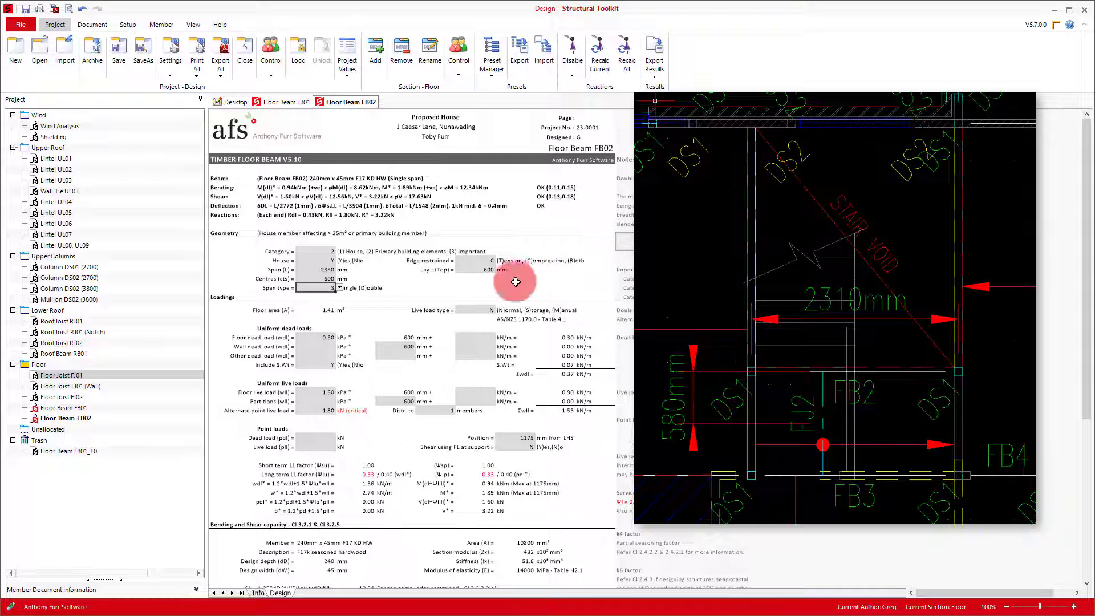
{"action": "left_click", "coordinate": [478, 269]}
{"action": "type", "text": "450"}
{"action": "key", "text": "Return"}
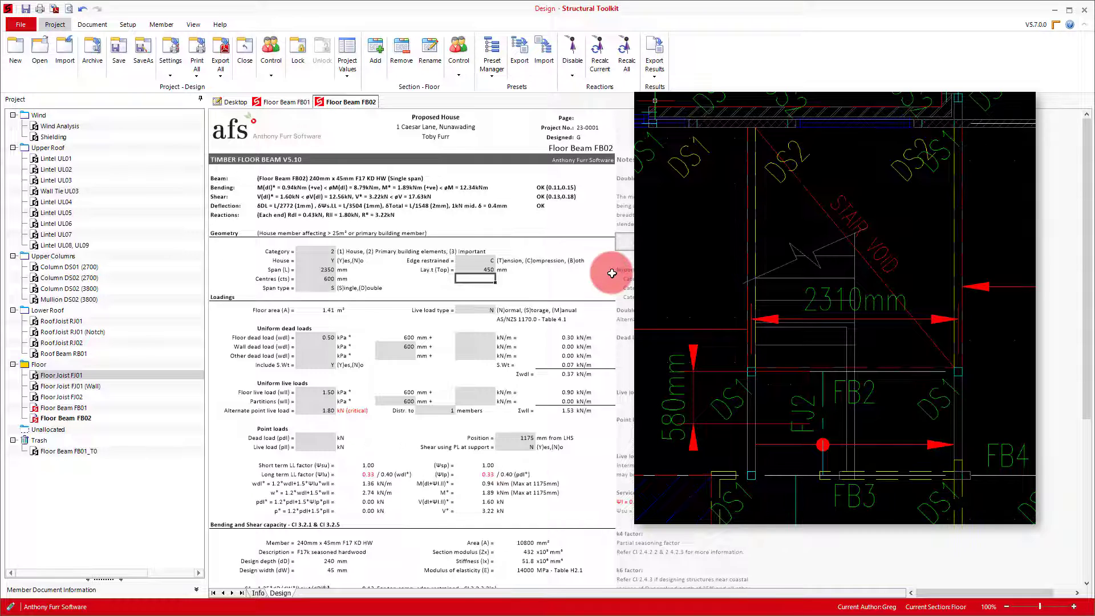
- Clear Floor Beam FB02's alternate point live load and the wall and partition load widths
{"action": "left_click", "coordinate": [320, 410]}
{"action": "key", "text": "Delete"}
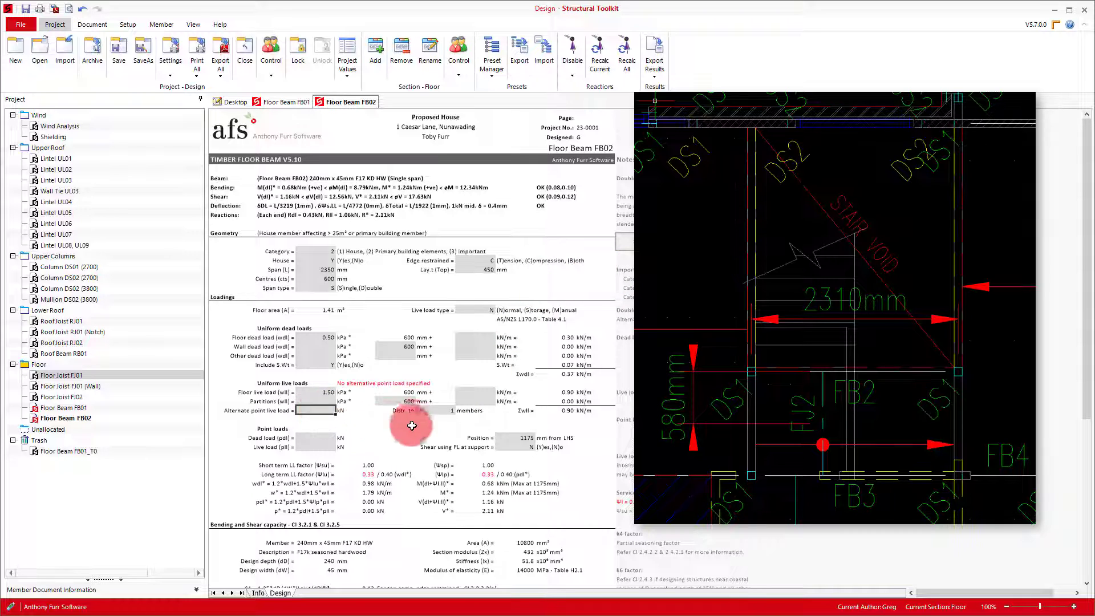
{"action": "left_click", "coordinate": [409, 346]}
{"action": "left_click", "coordinate": [406, 400]}
{"action": "key", "text": "Delete"}
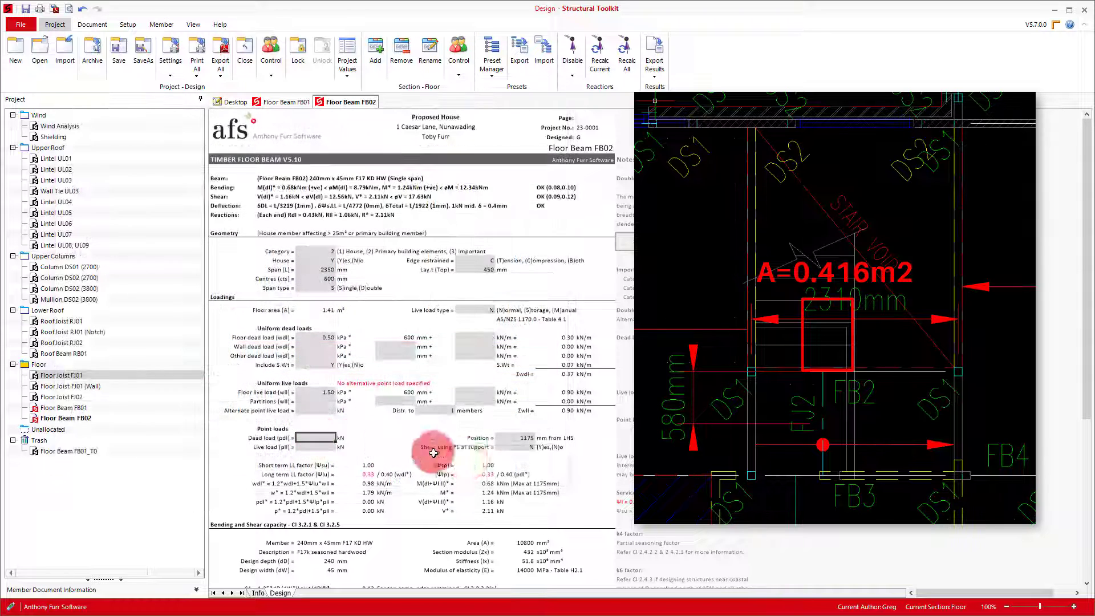
- Apply a point dead load of =0.5*0.416 with its formula as a cell comment, and a 2.7 kN point live load to Floor Beam FB02
{"action": "type", "text": "=0.5*0.416"}
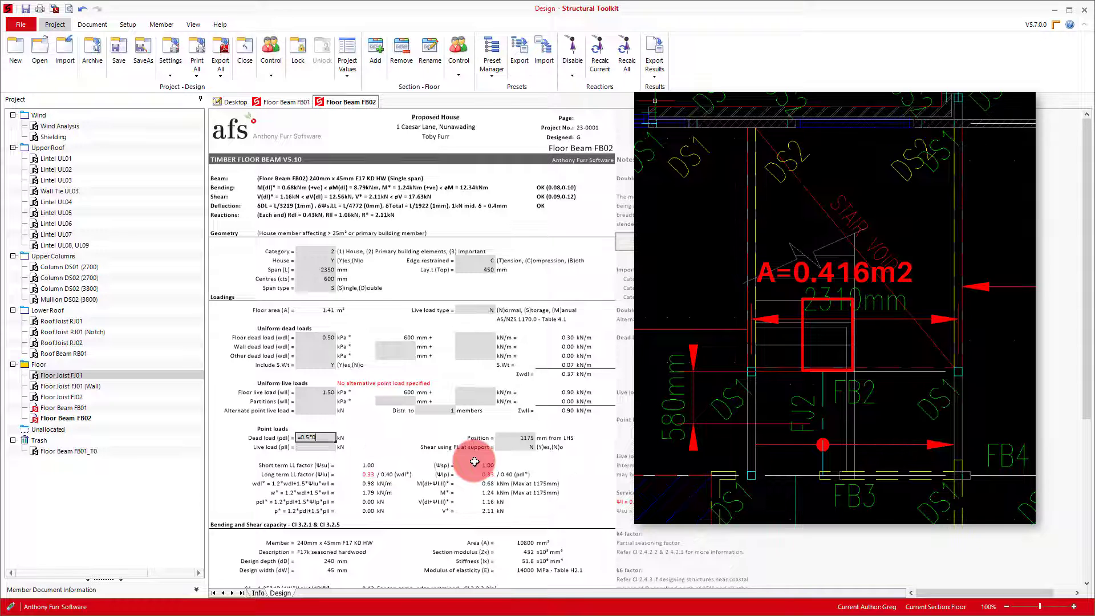
{"action": "key", "text": "Return"}
{"action": "type", "text": "2.7"}
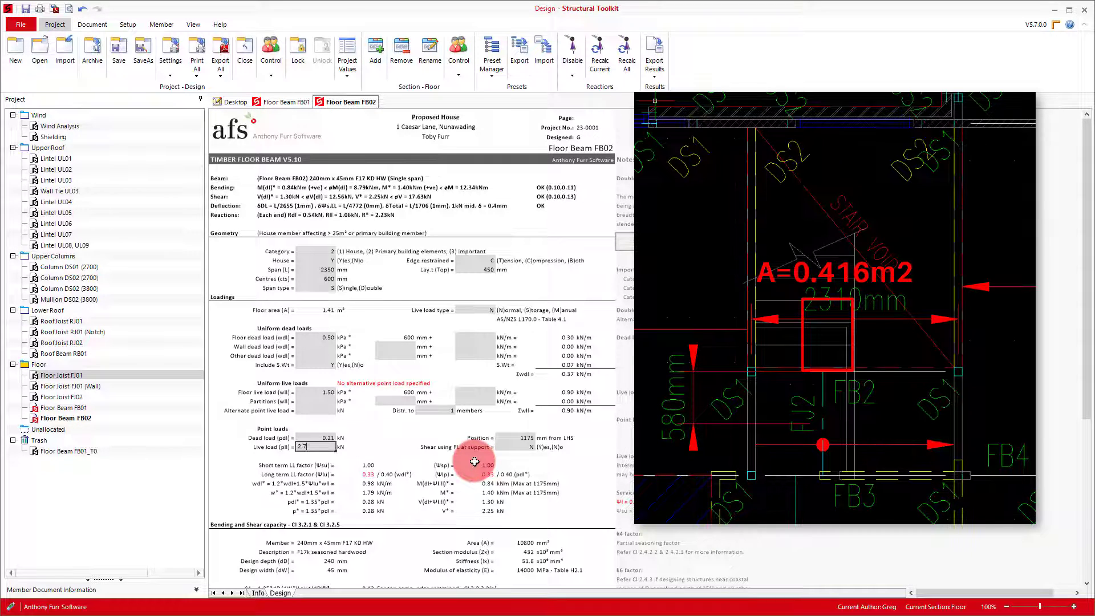
{"action": "key", "text": "Return"}
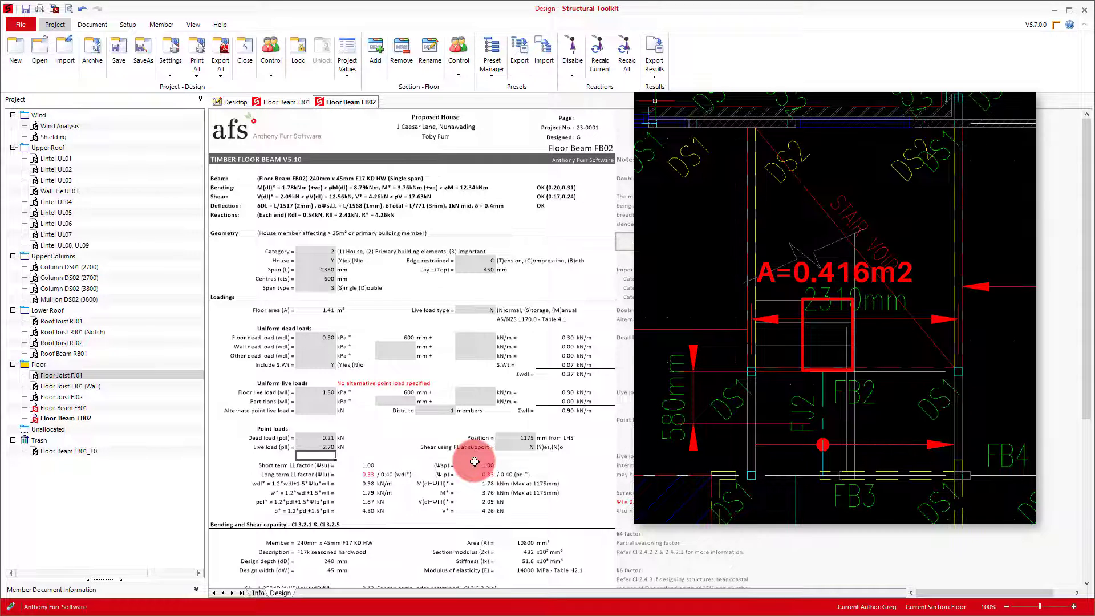
{"action": "right_click", "coordinate": [319, 438]}
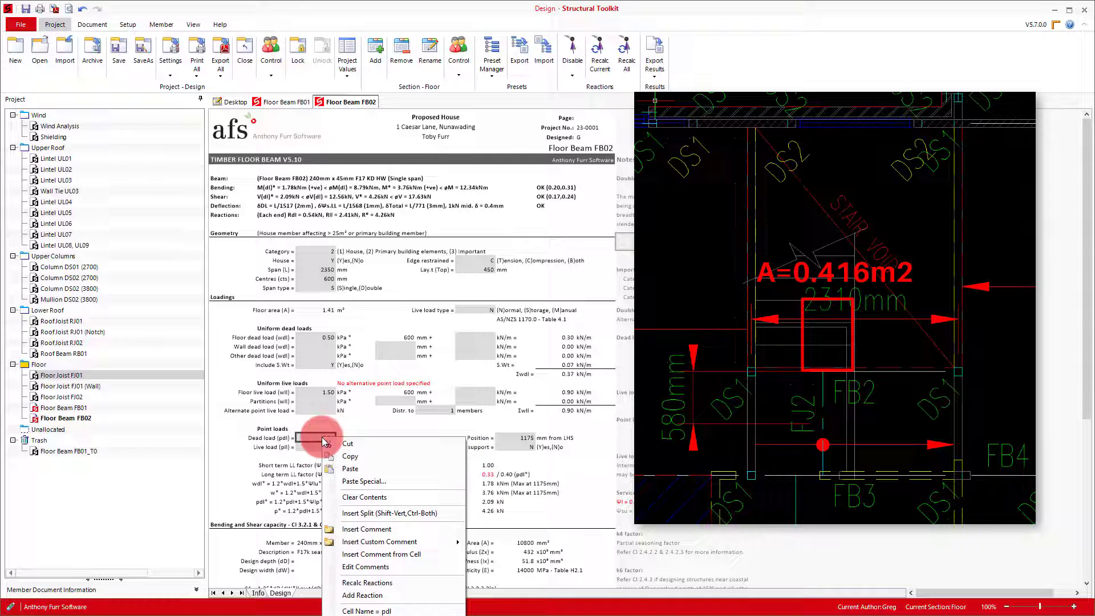
{"action": "left_click", "coordinate": [387, 554]}
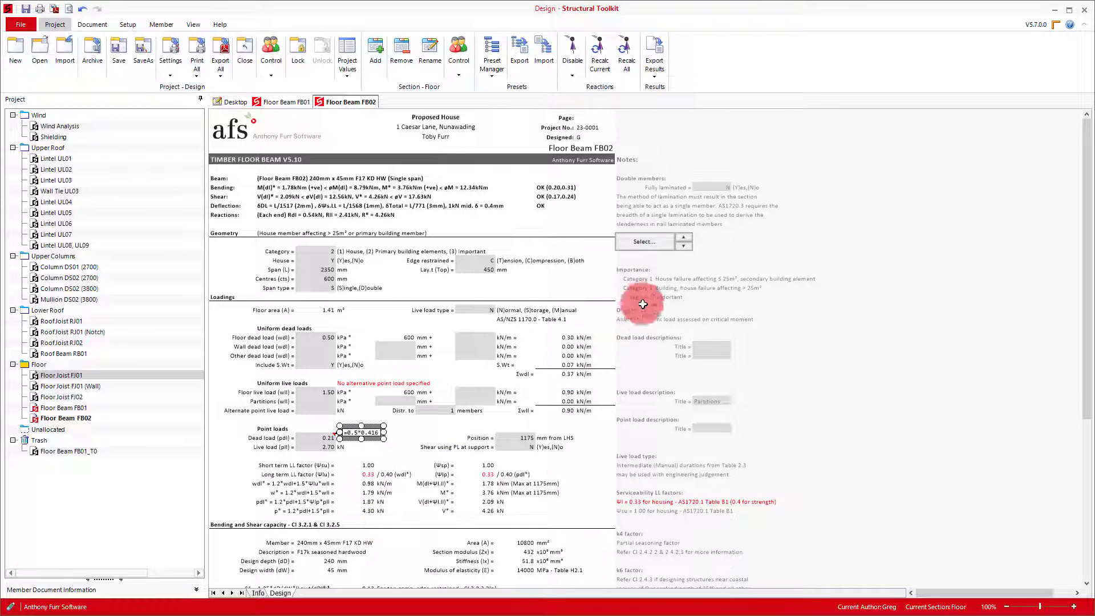
- Reduce Floor Beam FB02's section to 190 x 45 F17 KD HW
{"action": "left_click", "coordinate": [685, 246]}
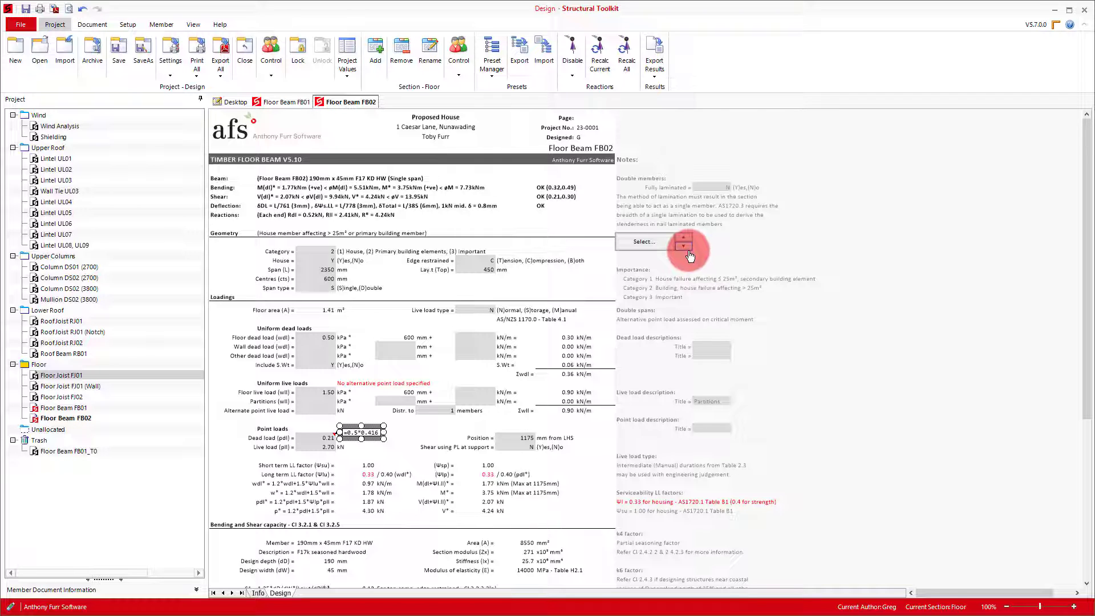
{"action": "left_click", "coordinate": [686, 241]}
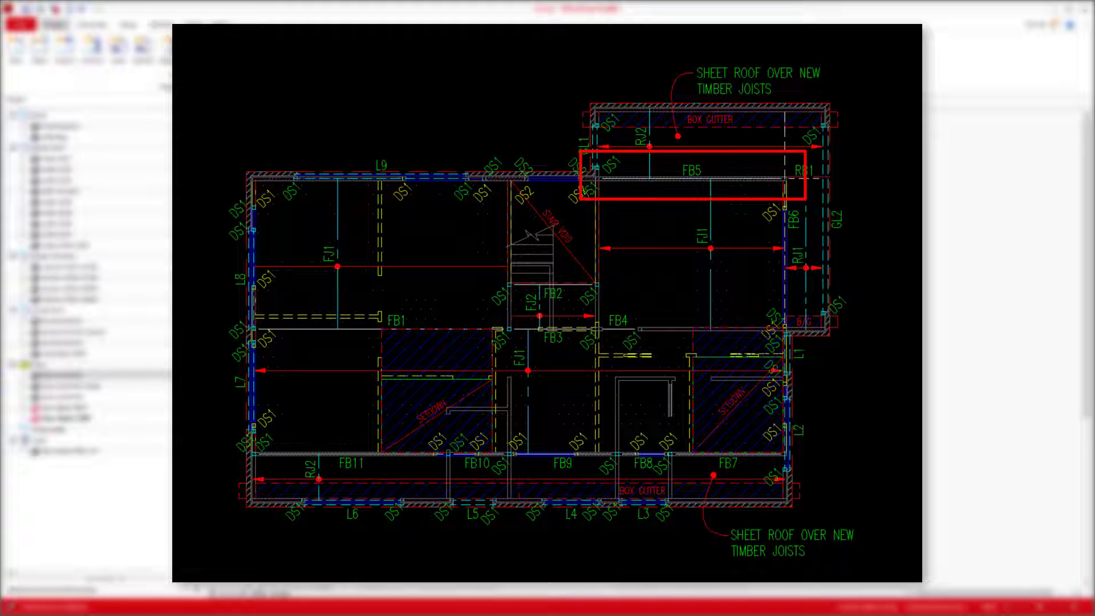
{"action": "left_click", "coordinate": [725, 338]}
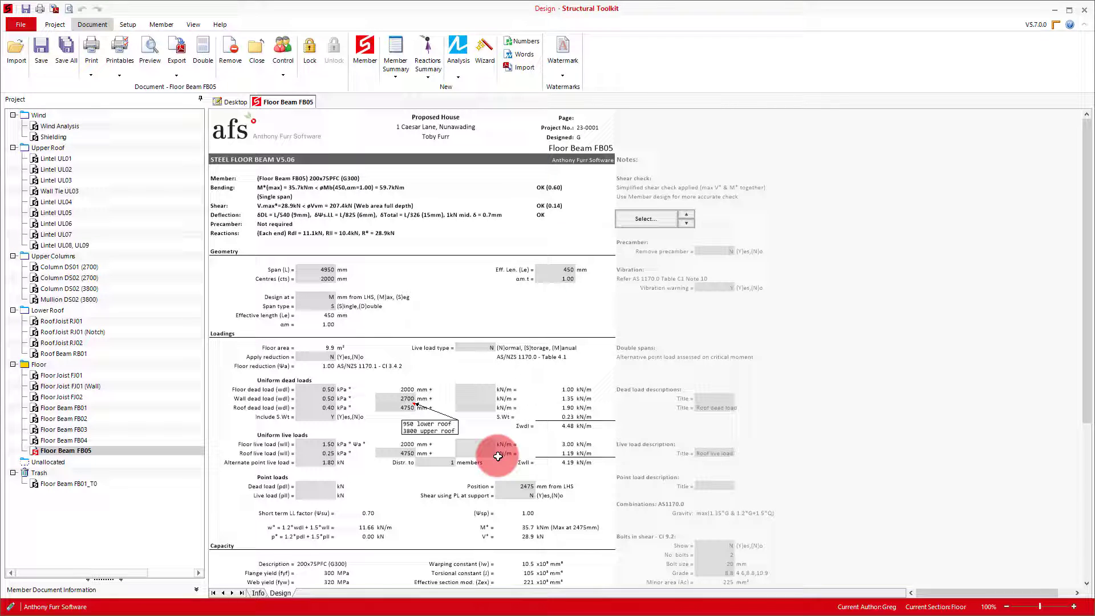
- Create a steel member design named Floor Beam FB06
{"action": "left_click", "coordinate": [228, 102]}
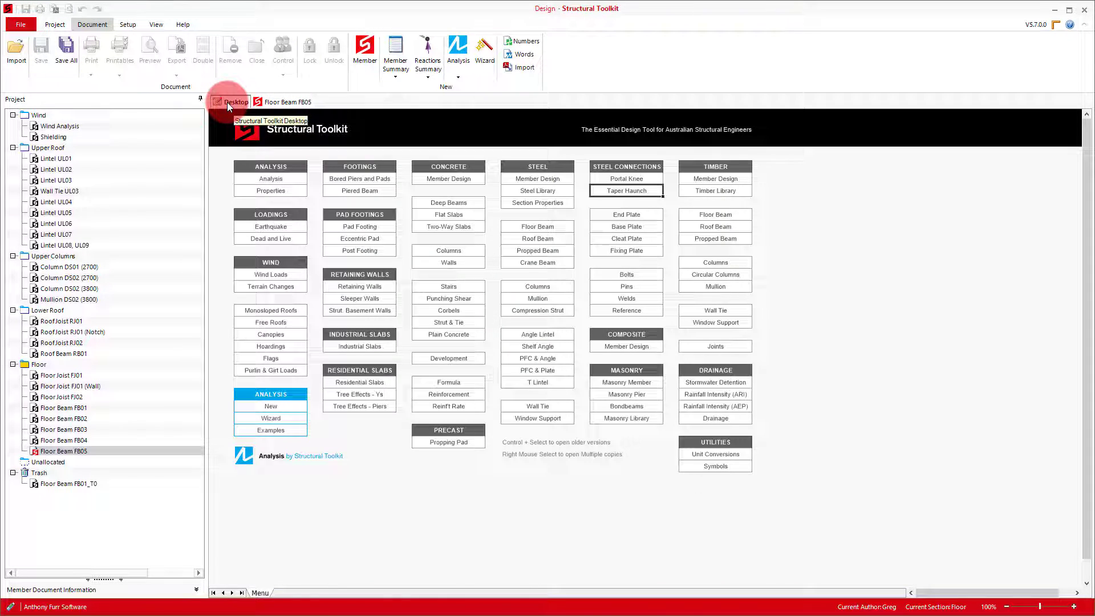
{"action": "left_click", "coordinate": [538, 178]}
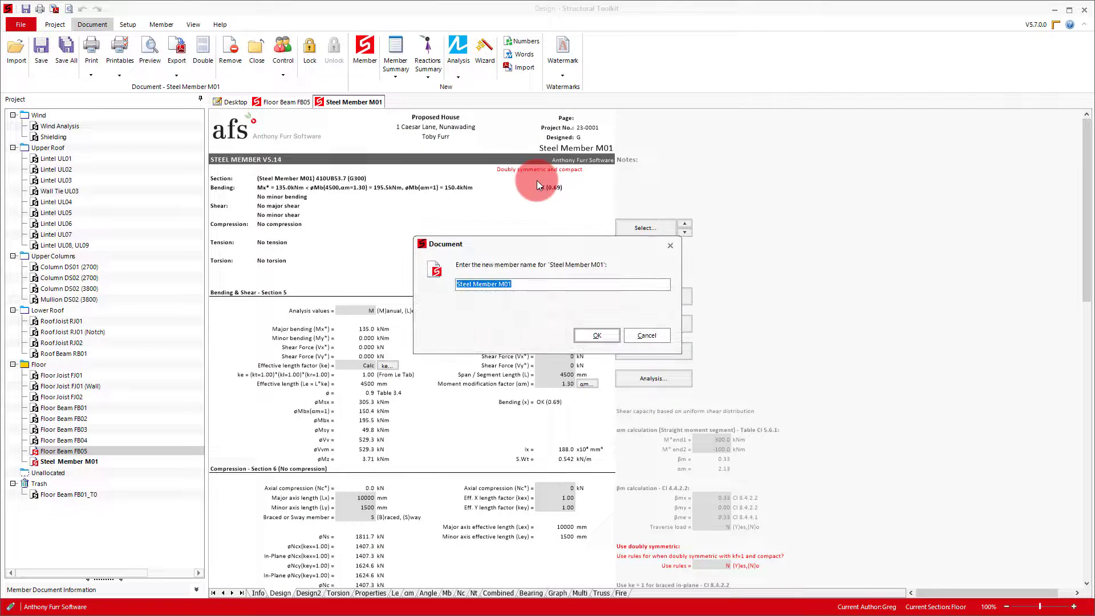
{"action": "type", "text": "Floor Beam FB06"}
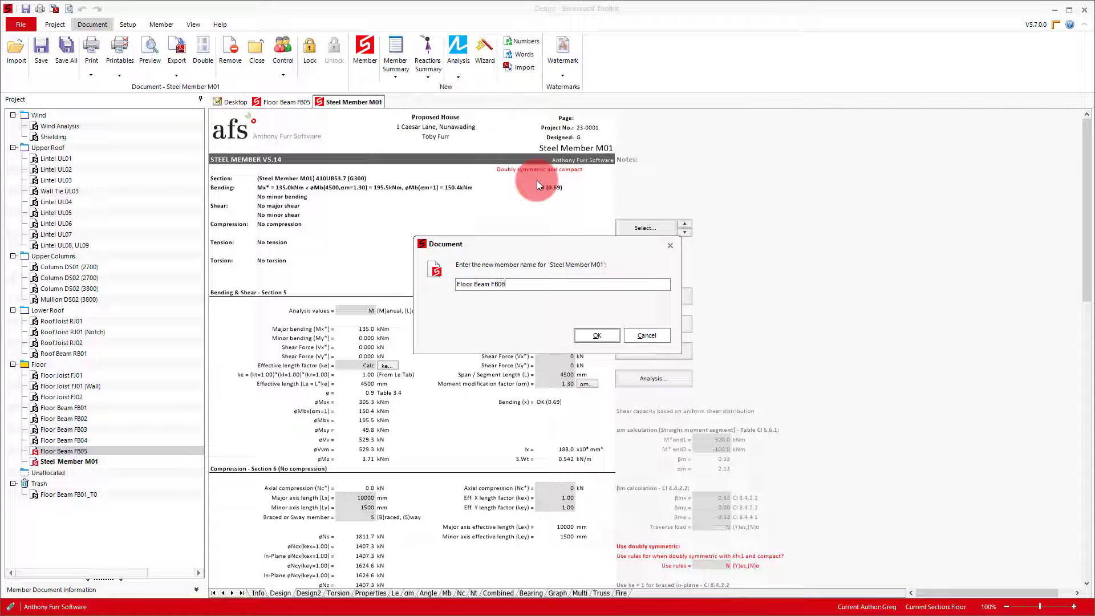
{"action": "key", "text": "Return"}
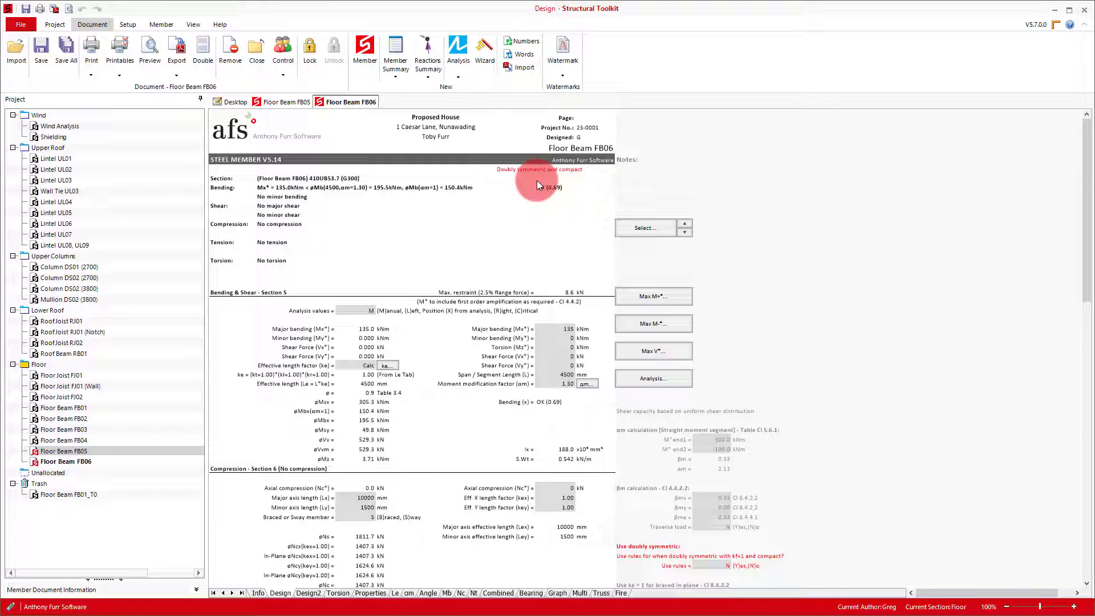
- Create a linked analysis for Floor Beam FB06 and set its span to 5750 mm
{"action": "left_click", "coordinate": [668, 385]}
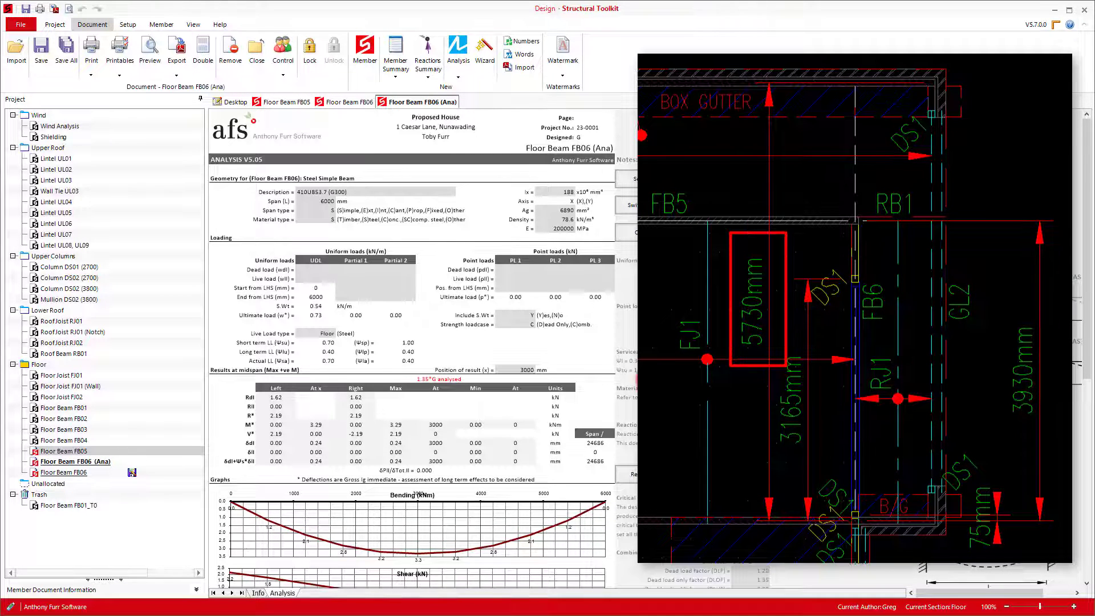
{"action": "left_click", "coordinate": [330, 201]}
{"action": "type", "text": "5730"}
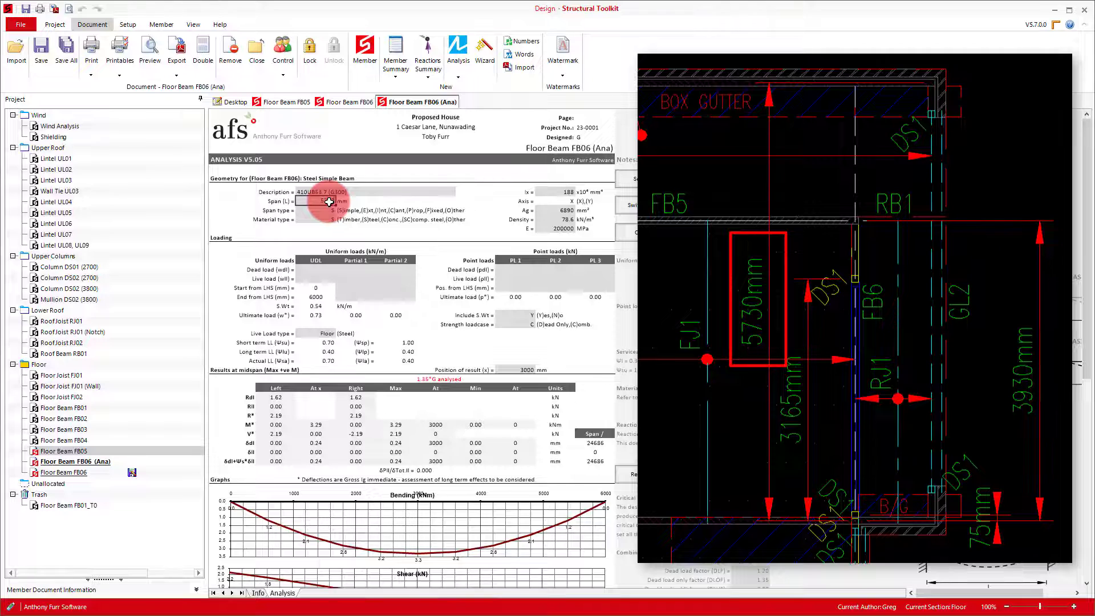
{"action": "key", "text": "Return"}
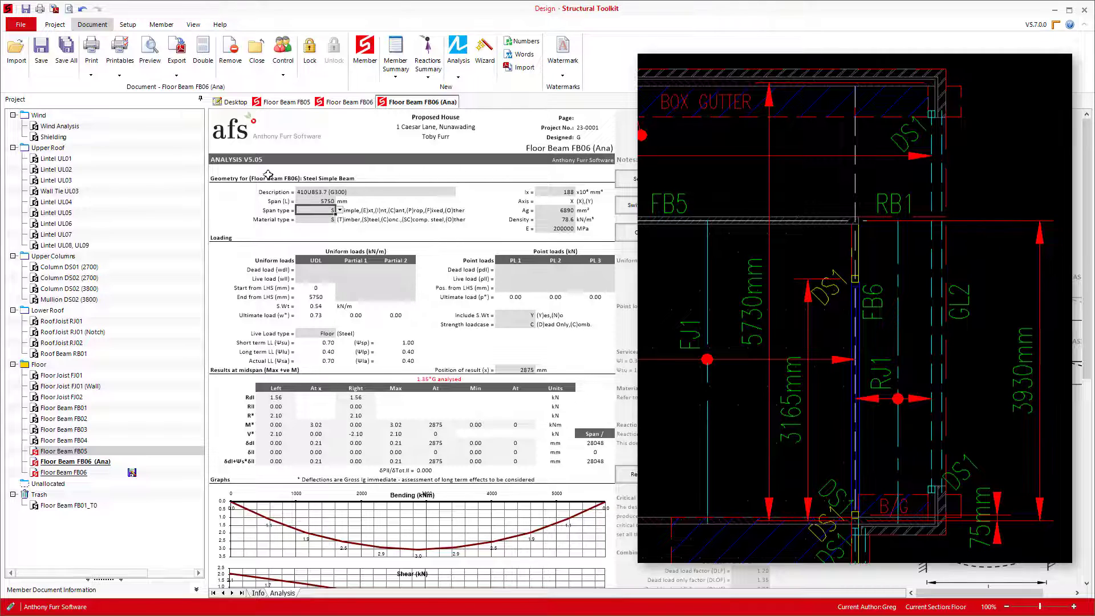
- Apply a full-length uniform dead load of =0.4*0.9 and live load of =0.25*0.9 to Floor Beam FB06
{"action": "left_click", "coordinate": [323, 269]}
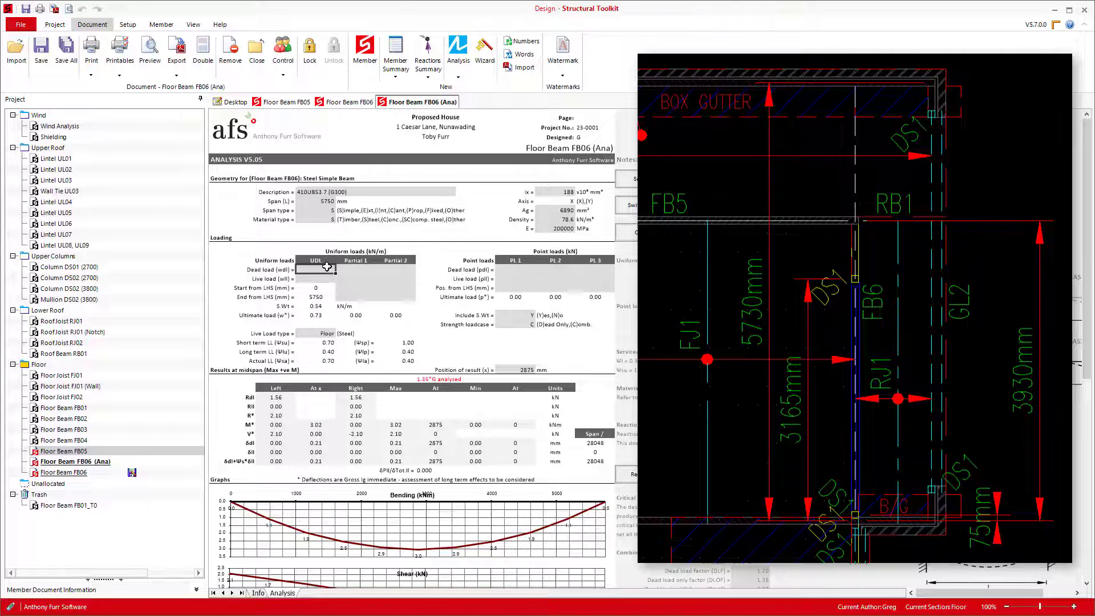
{"action": "type", "text": "=0.4*6"}
{"action": "type", "text": ".9"}
{"action": "key", "text": "Return"}
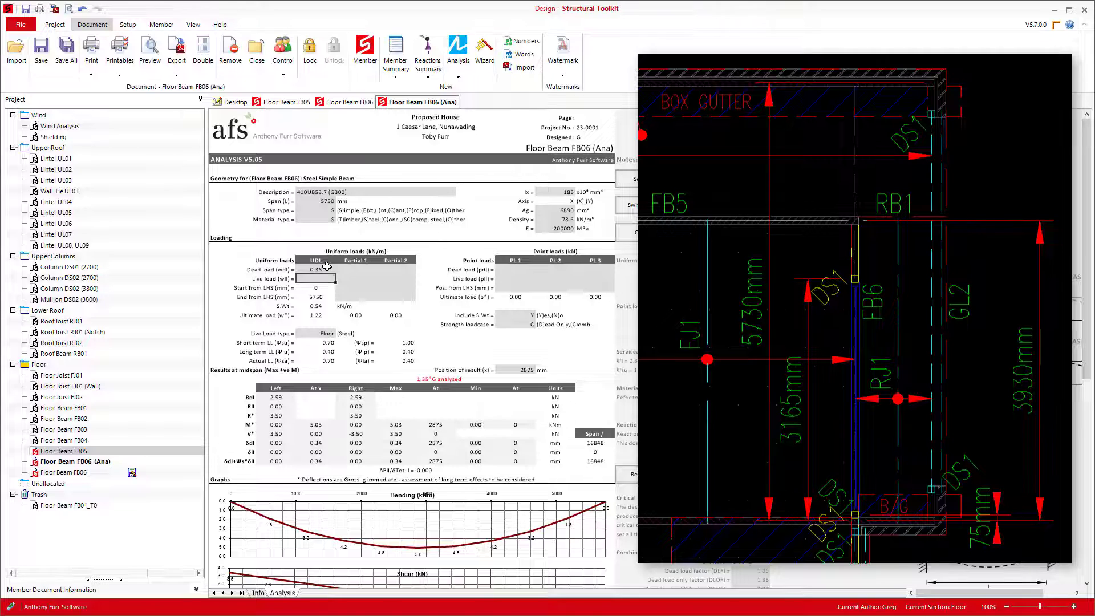
{"action": "type", "text": "=0.25*00"}
{"action": "type", "text": "9"}
{"action": "key", "text": "Return"}
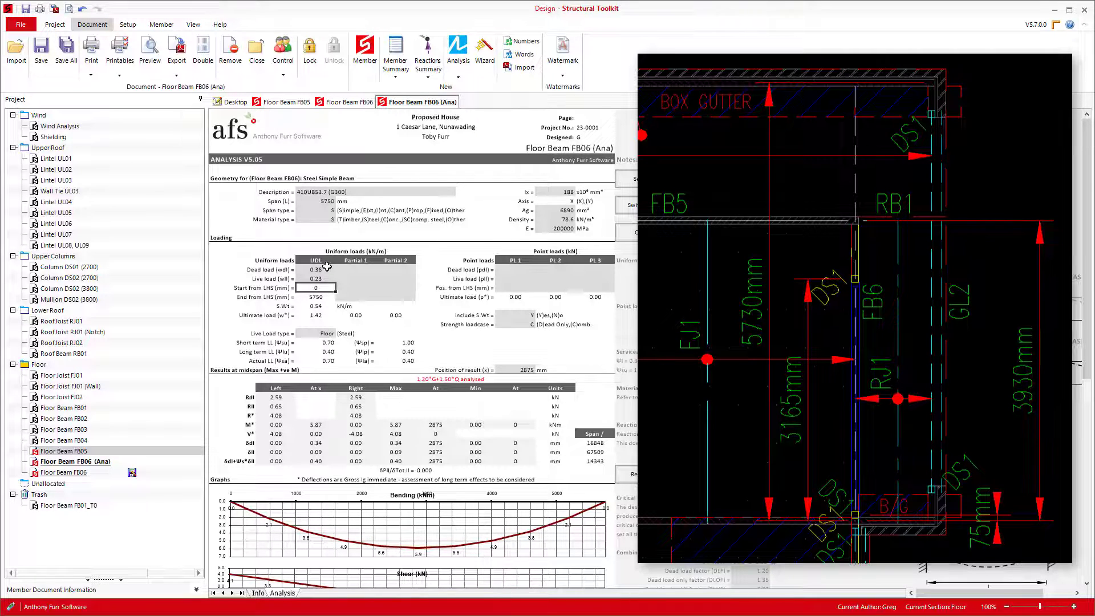
- Add the comment "900 Roof" to the full-length uniform dead load and place it above the uniform loads table
{"action": "right_click", "coordinate": [318, 269]}
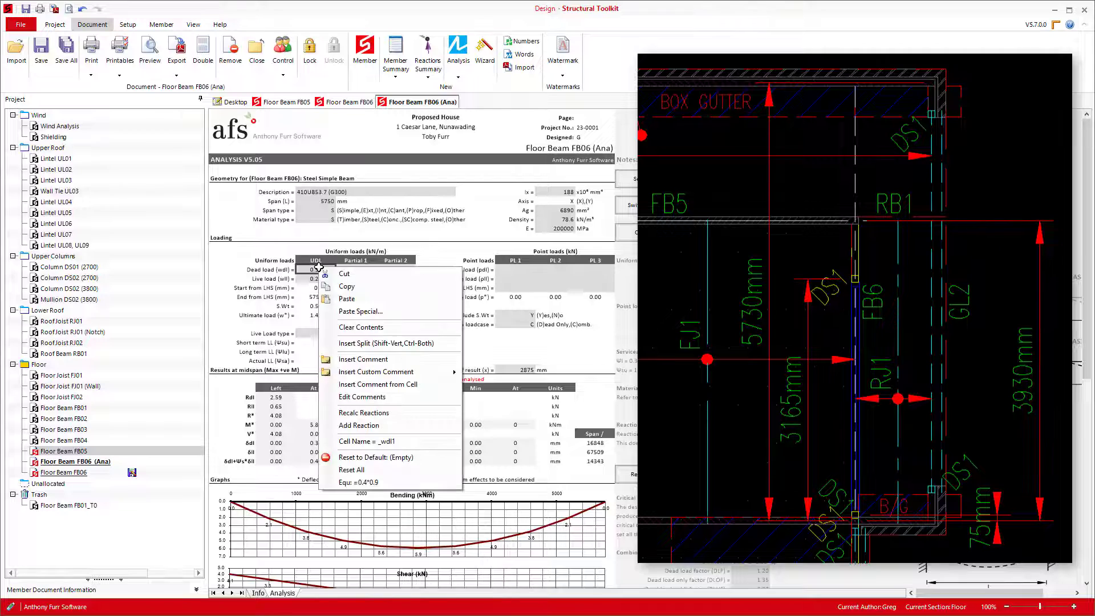
{"action": "left_click", "coordinate": [370, 385]}
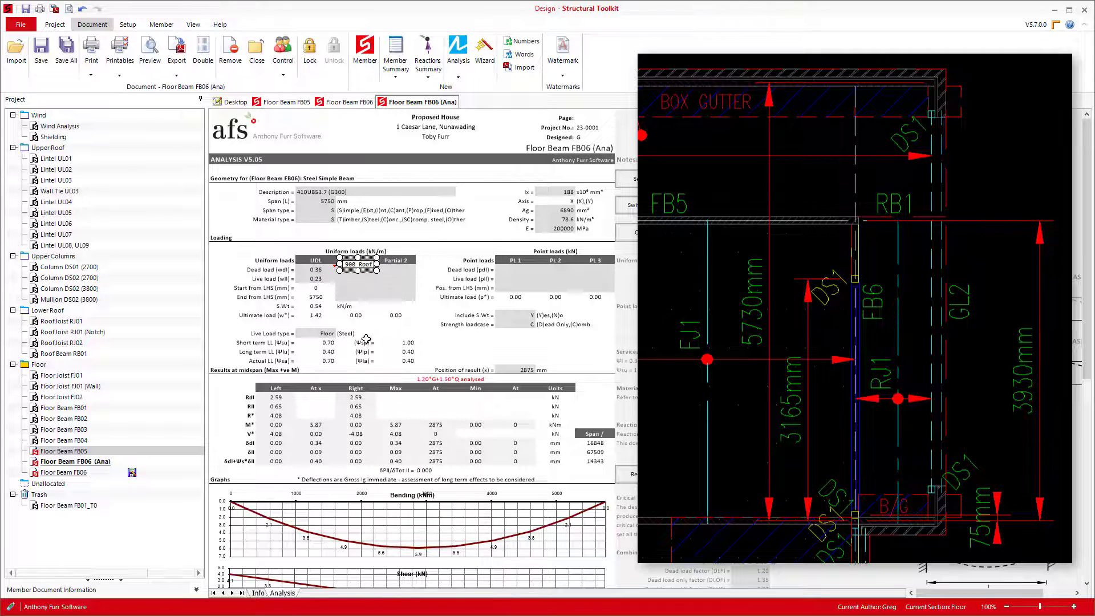
{"action": "left_click_drag", "start_coordinate": [368, 256], "coordinate": [298, 233]}
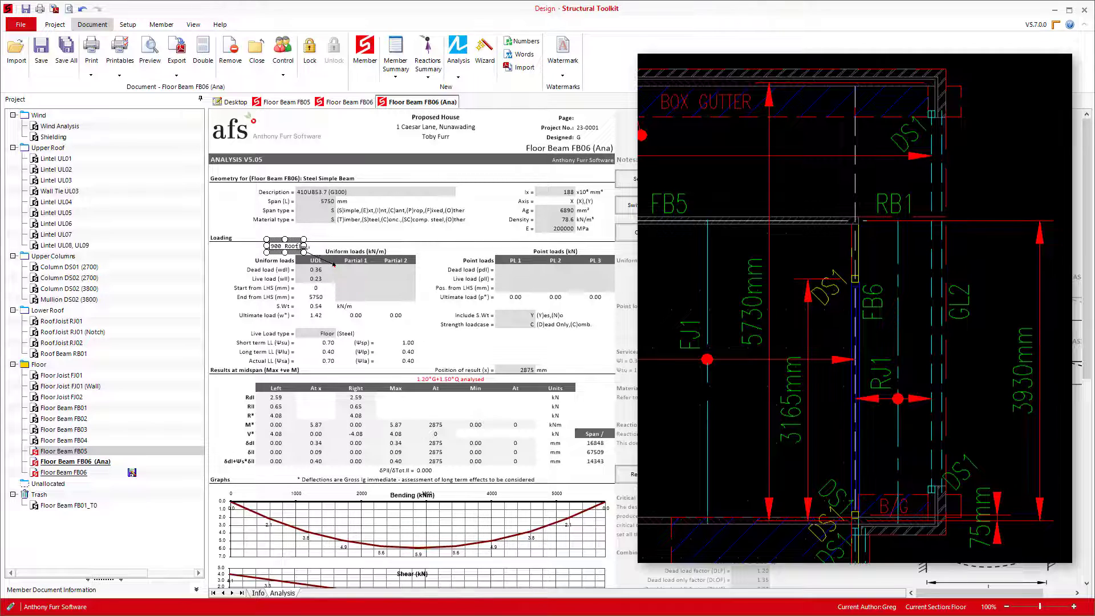
{"action": "left_click", "coordinate": [354, 269]}
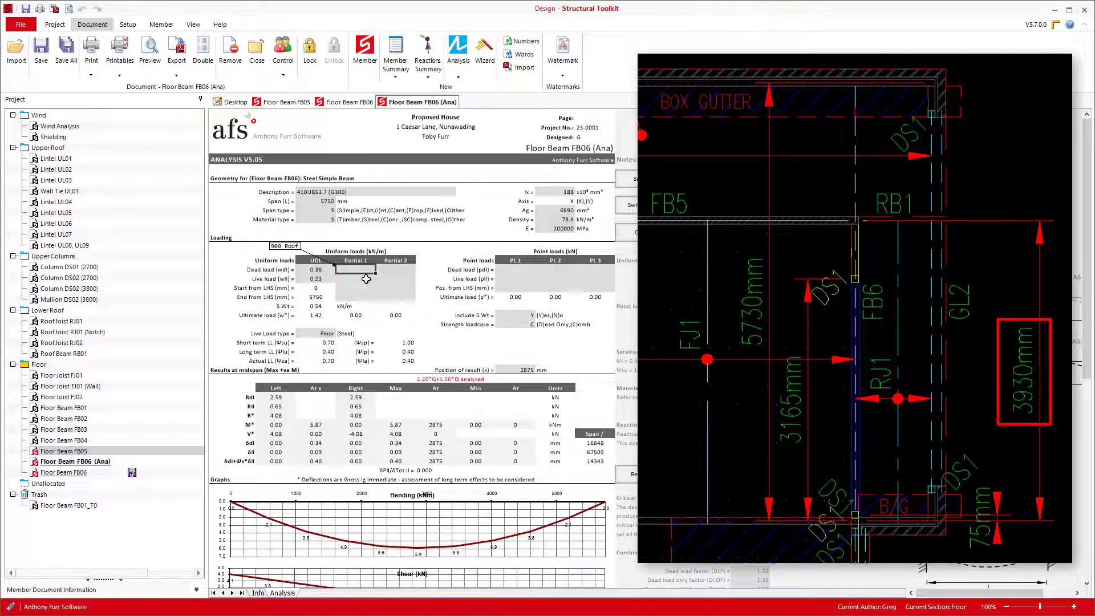
- Set the extent of the first partial uniform load from 0 to 3950 mm
{"action": "left_click", "coordinate": [359, 290]}
{"action": "type", "text": "0"}
{"action": "key", "text": "Return"}
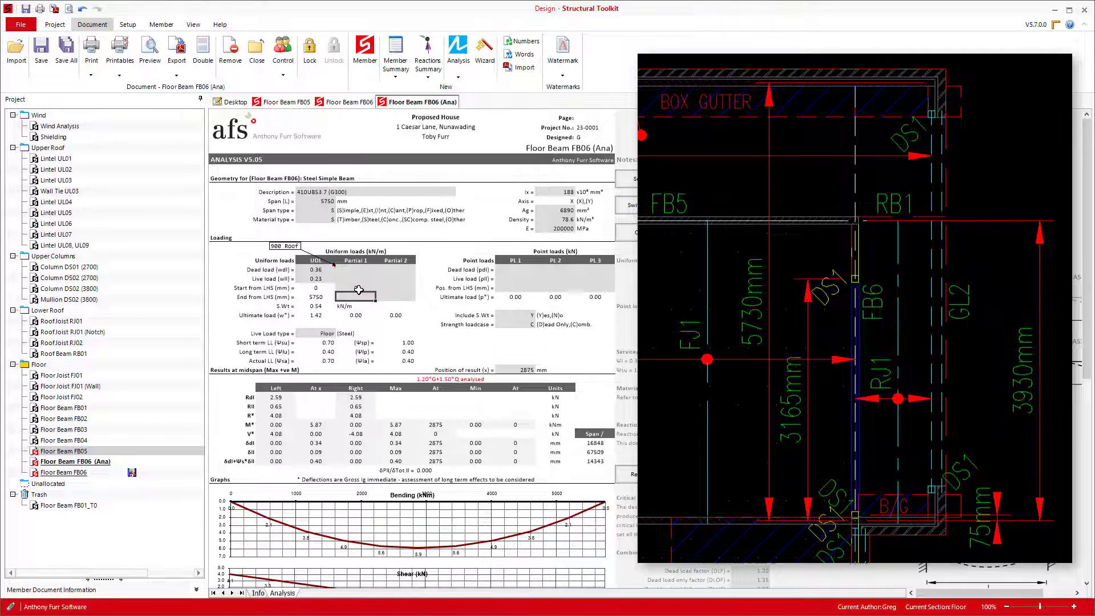
{"action": "type", "text": "3950"}
{"action": "key", "text": "Return"}
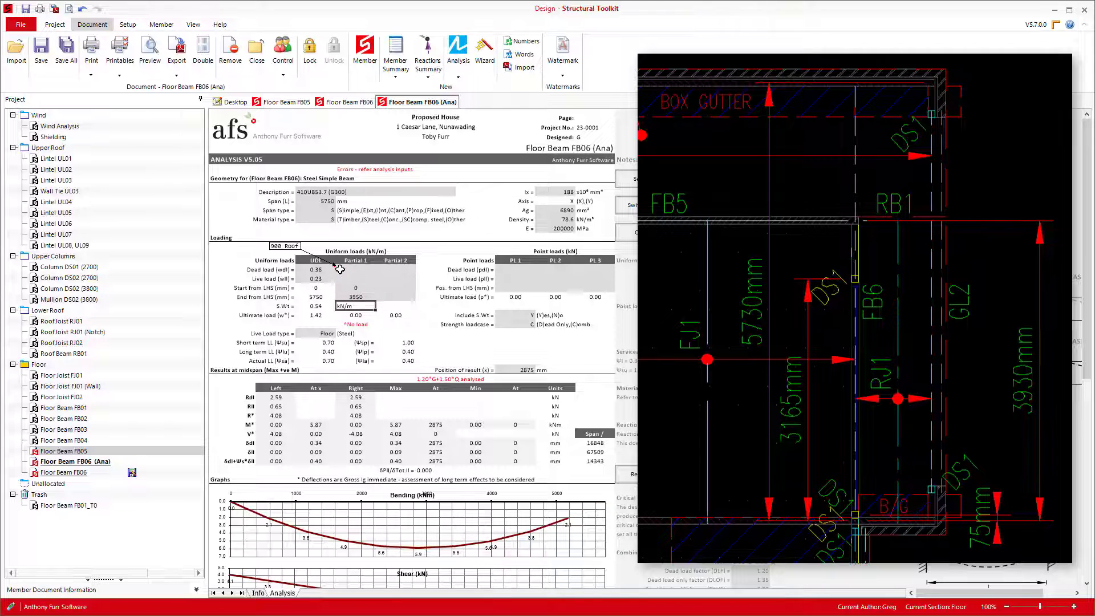
- Set the first partial load's dead load to =0.5*2.4+0.5*0.45 and its live load to =1.5*0.45
{"action": "left_click", "coordinate": [343, 269]}
{"action": "type", "text": "="}
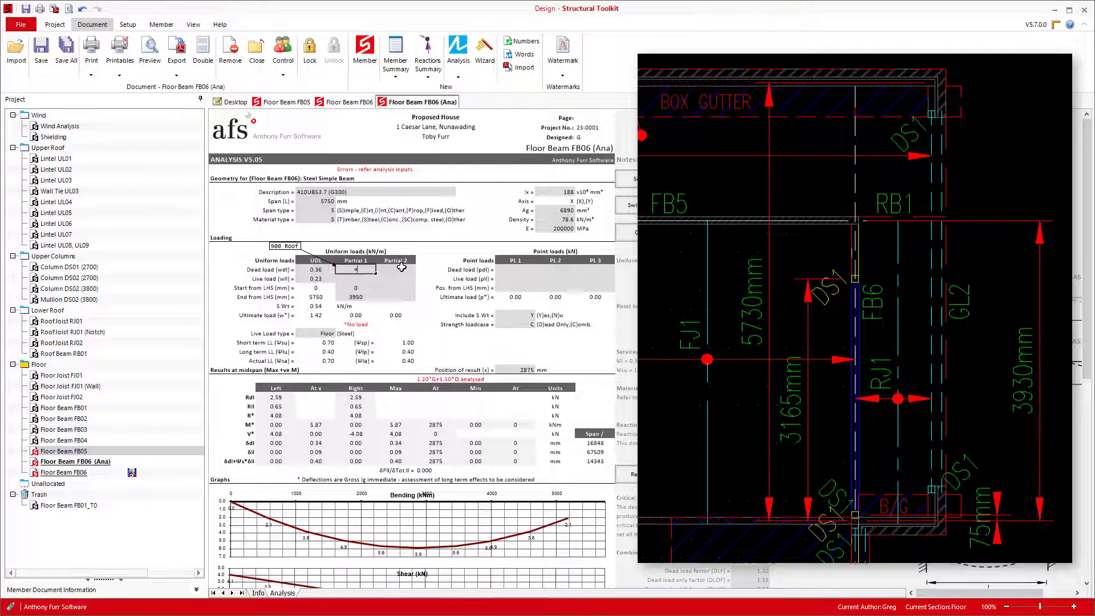
{"action": "type", "text": "0.5*2.4"}
{"action": "type", "text": "+0."}
{"action": "type", "text": "23"}
{"action": "key", "text": "Return"}
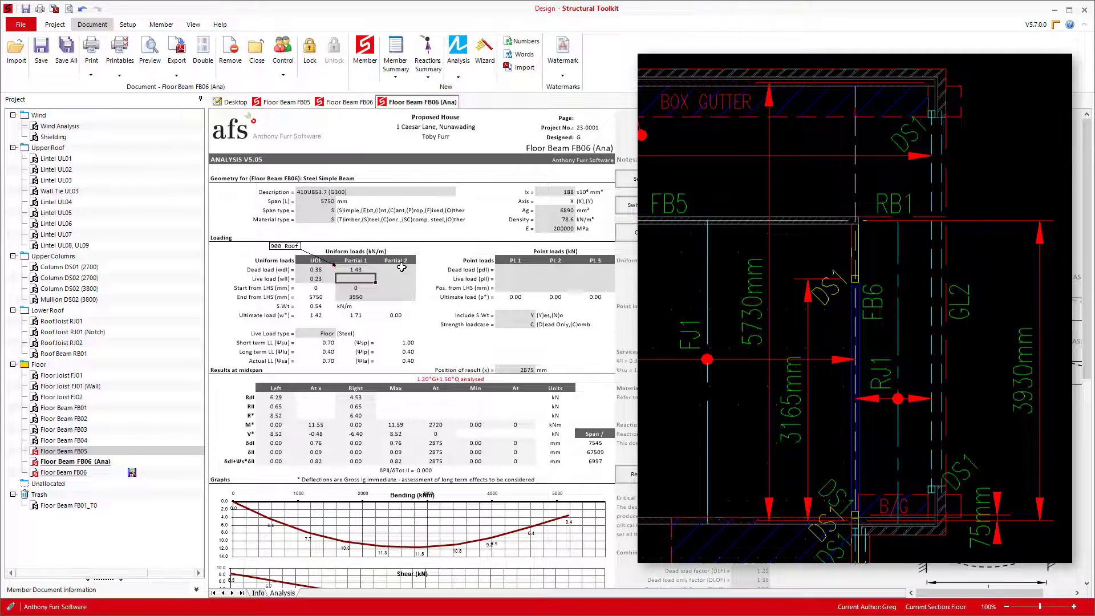
{"action": "type", "text": "=1.5*0.45"}
{"action": "key", "text": "Return"}
- Add the comment "2400 wall", "450 Floor" to the first partial dead load and place it above the table
{"action": "right_click", "coordinate": [361, 268]}
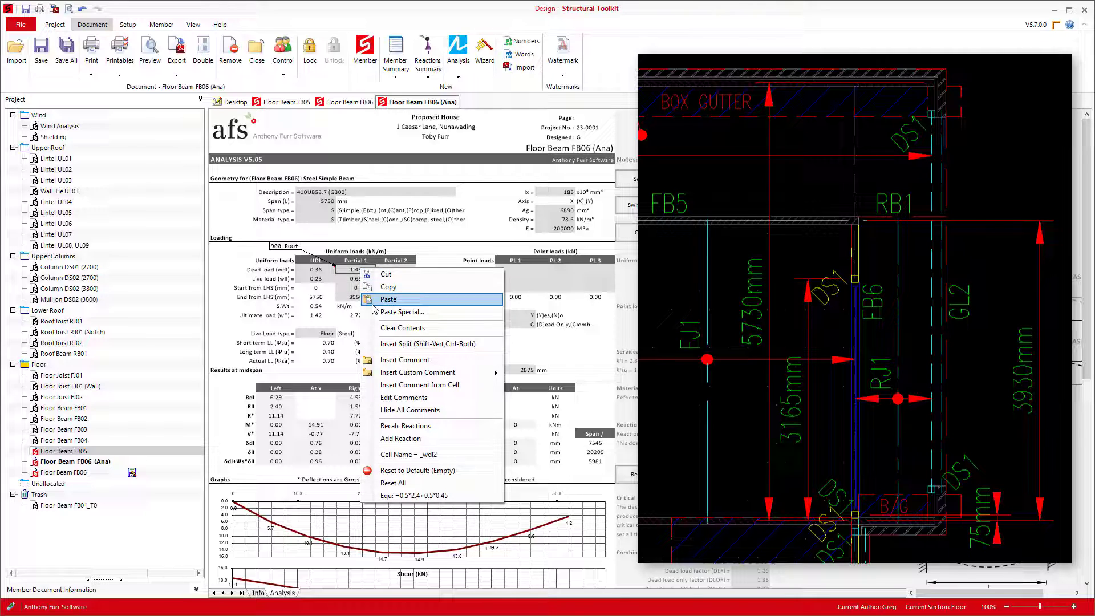
{"action": "left_click", "coordinate": [402, 360]}
{"action": "type", "text": "2400 wall"}
{"action": "type", "text": " 4"}
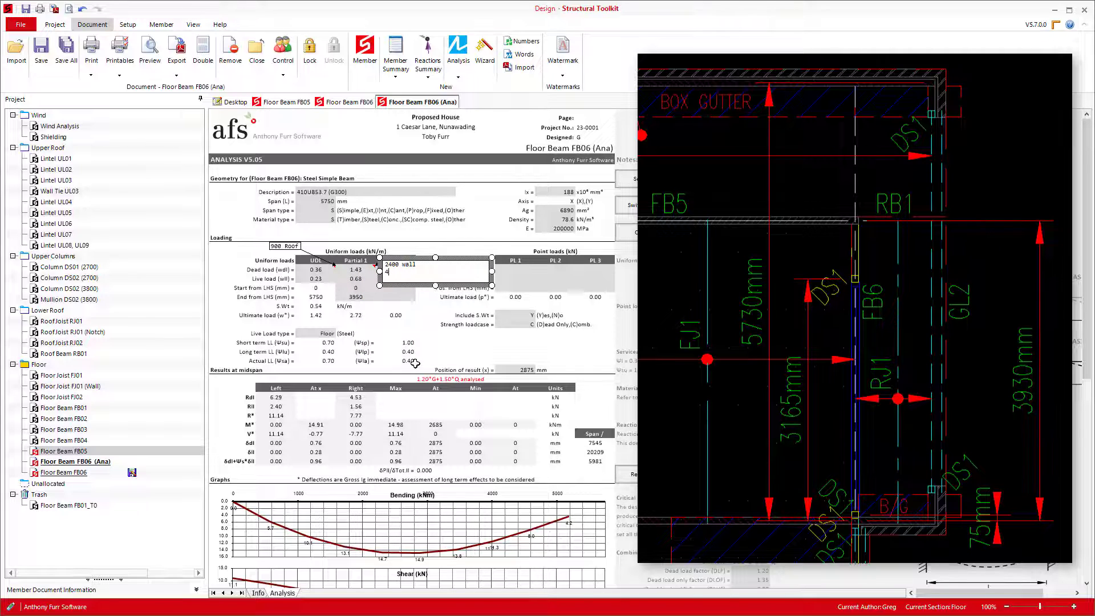
{"action": "type", "text": "50 Floor"}
{"action": "left_click_drag", "start_coordinate": [491, 285], "coordinate": [384, 227]}
{"action": "left_click", "coordinate": [426, 266]}
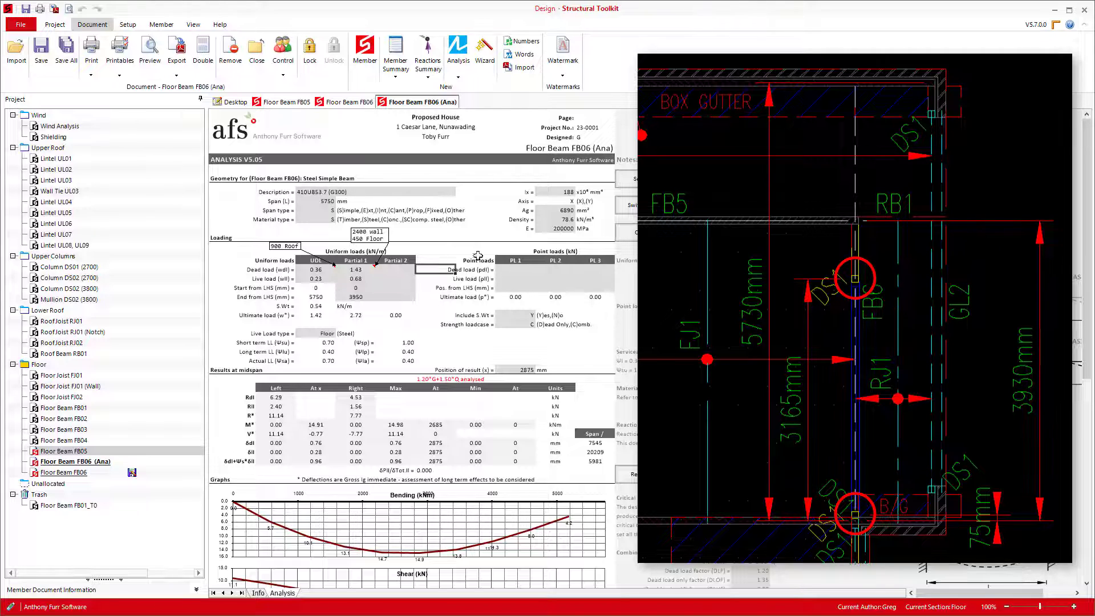
- Add Lintel UL03's left-end reaction as point load PL 1 and move its comment clear of the loads table
{"action": "left_click_drag", "start_coordinate": [518, 270], "coordinate": [522, 282]}
{"action": "right_click", "coordinate": [522, 281]}
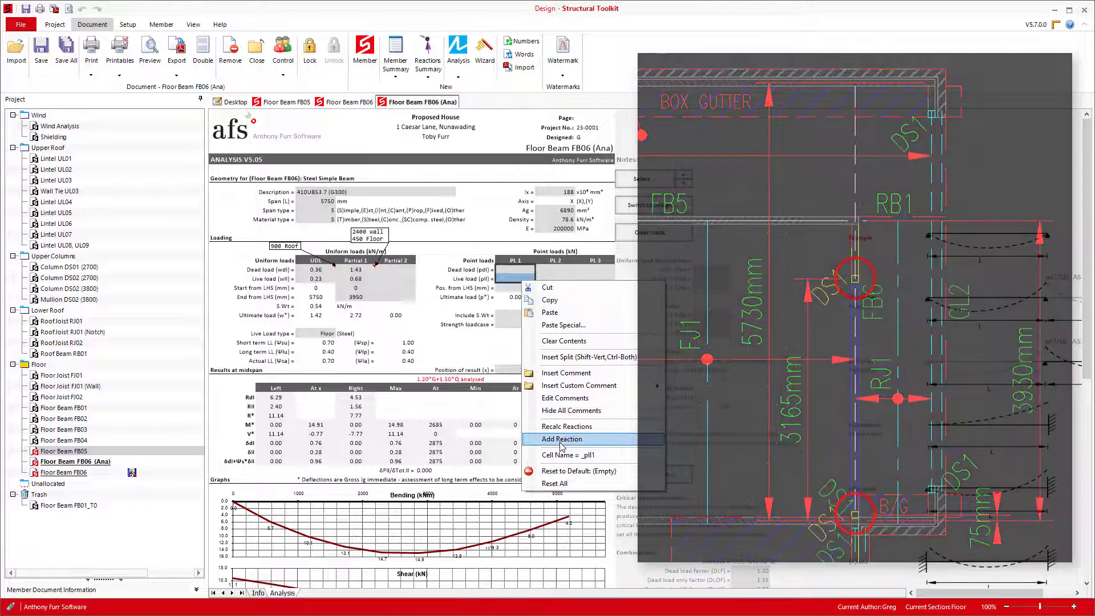
{"action": "left_click", "coordinate": [559, 447]}
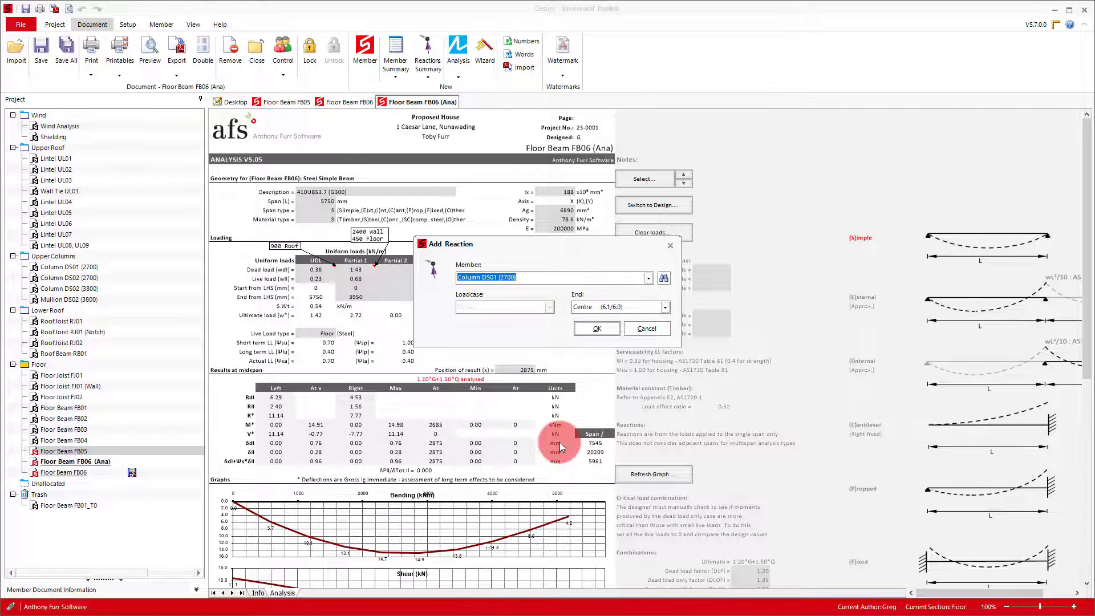
{"action": "type", "text": "Lintel UL03"}
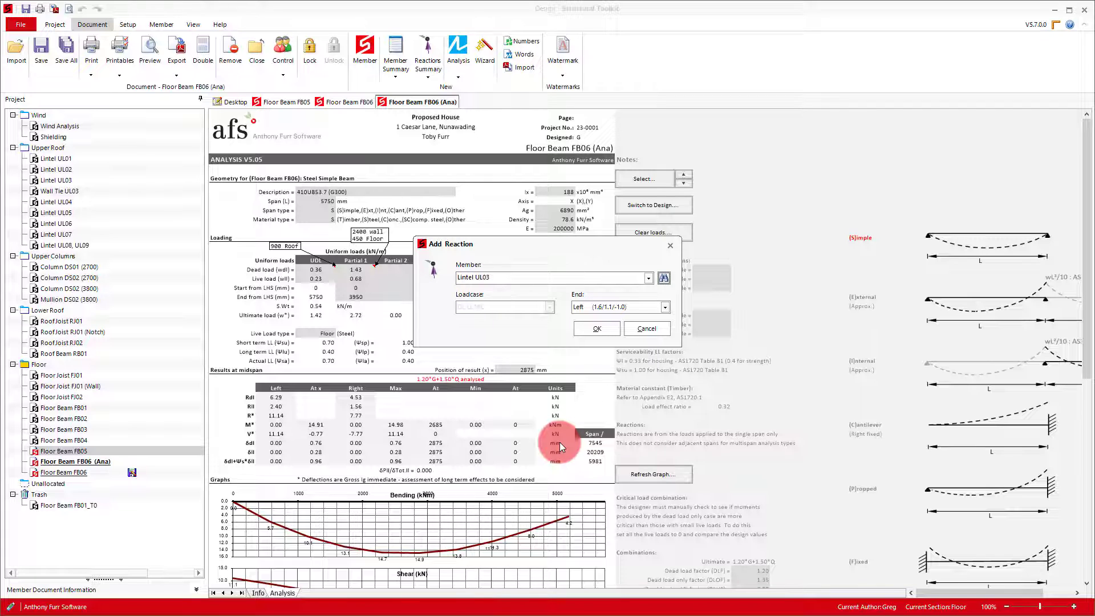
{"action": "left_click", "coordinate": [612, 333]}
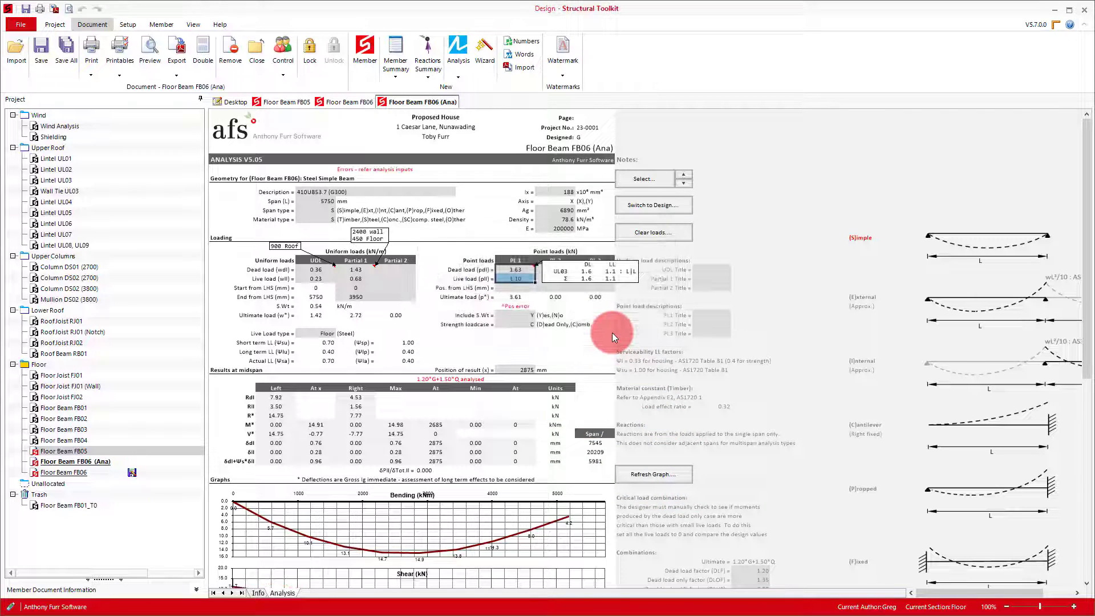
{"action": "left_click_drag", "start_coordinate": [568, 264], "coordinate": [433, 215]}
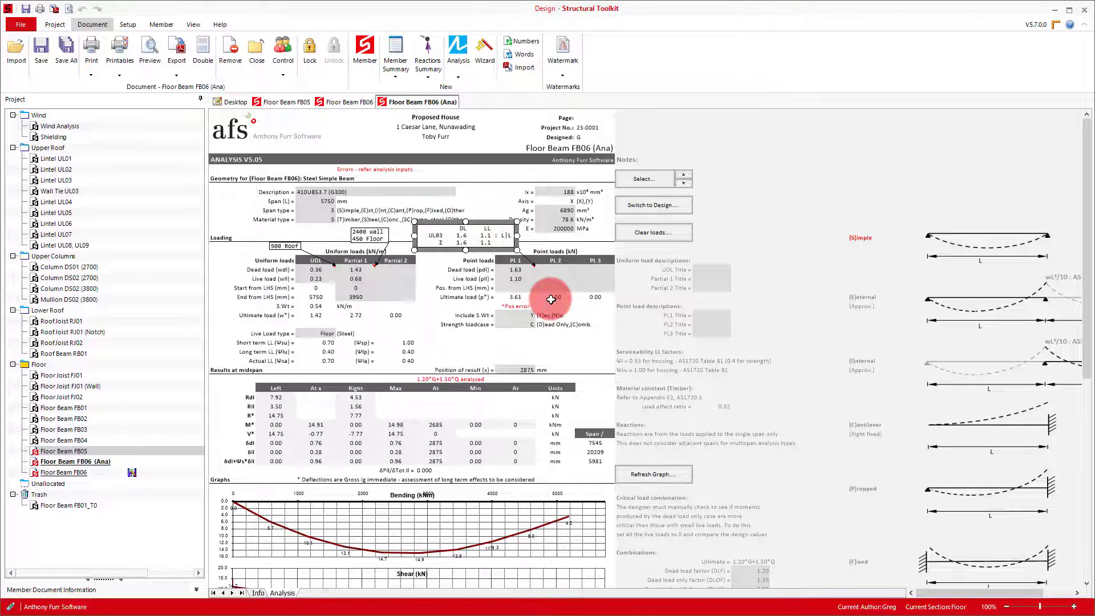
- Add Lintel UL03's right-end reaction as point load PL 2 and move its comment off the PL 3 column
{"action": "left_click_drag", "start_coordinate": [555, 270], "coordinate": [555, 278]}
{"action": "right_click", "coordinate": [560, 278]}
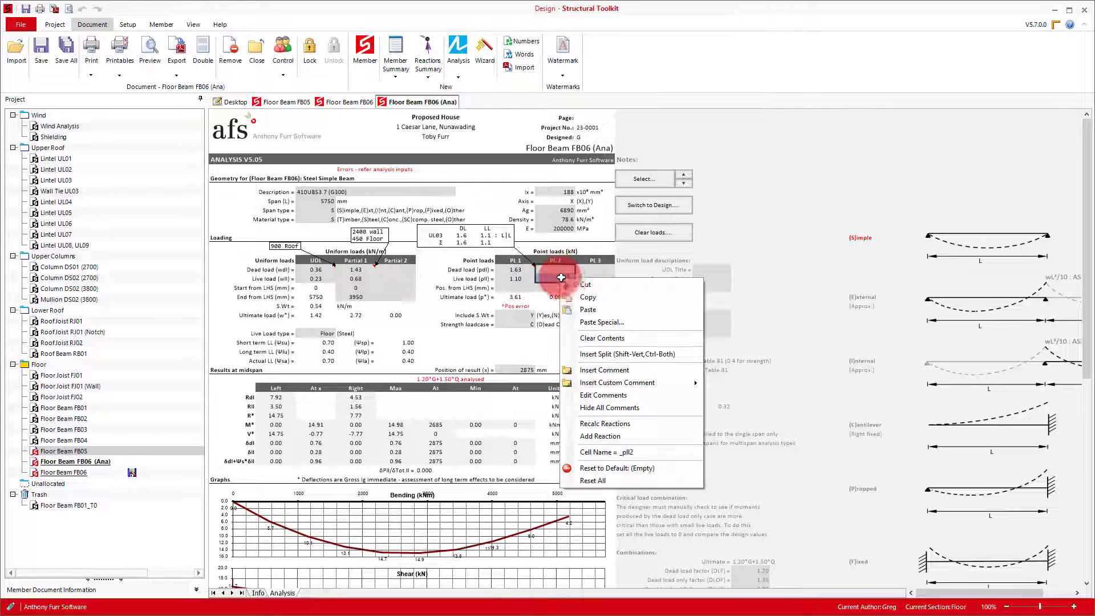
{"action": "left_click", "coordinate": [604, 436]}
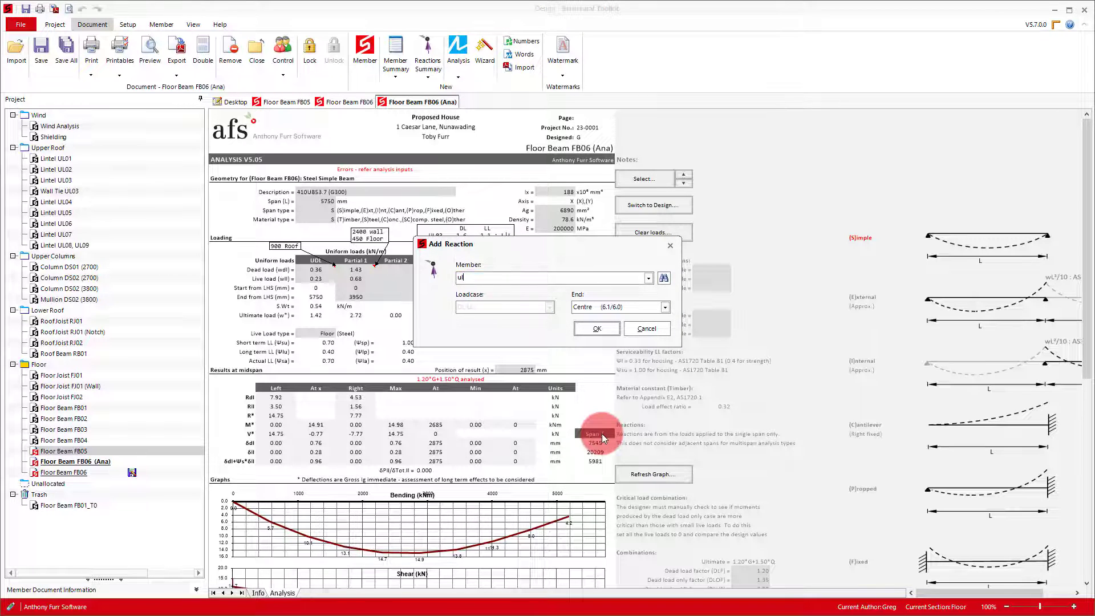
{"action": "left_click", "coordinate": [608, 307]}
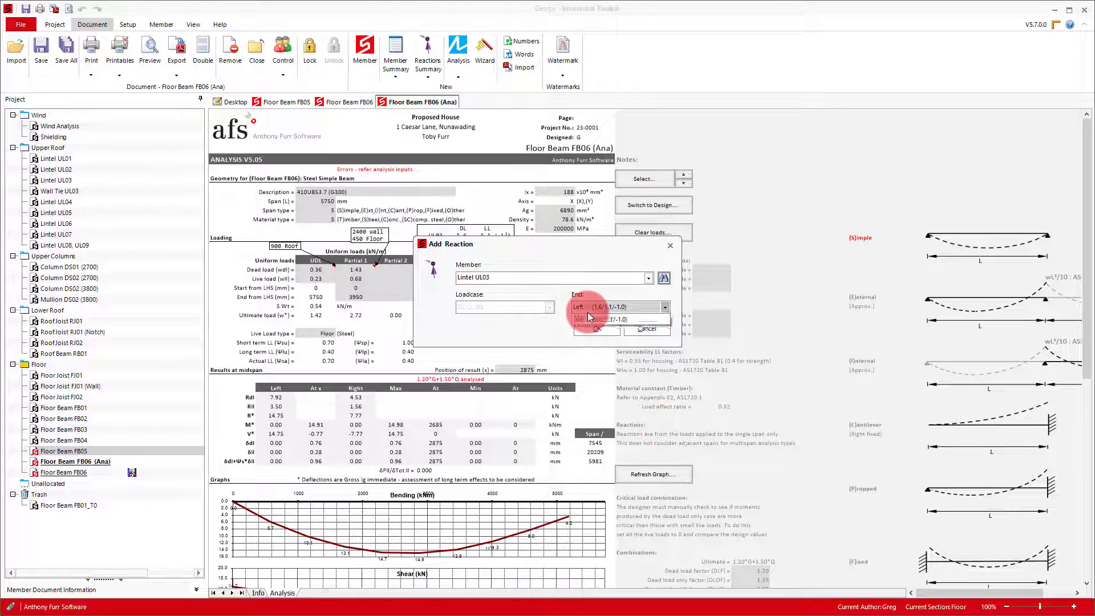
{"action": "left_click", "coordinate": [608, 330]}
{"action": "left_click", "coordinate": [601, 328]}
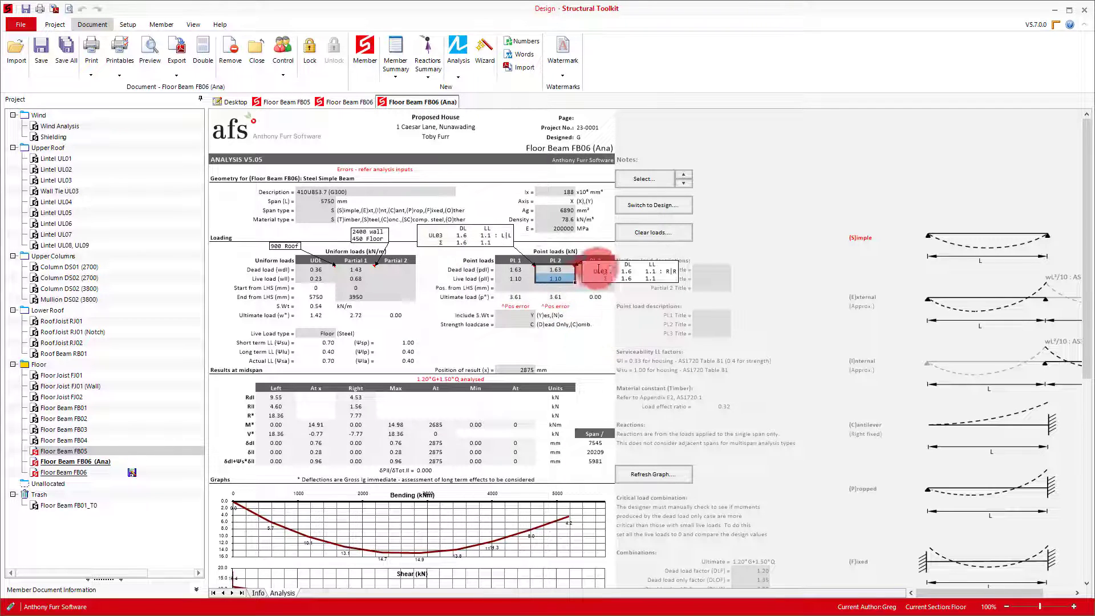
{"action": "left_click", "coordinate": [605, 264]}
{"action": "left_click_drag", "start_coordinate": [612, 260], "coordinate": [417, 261]}
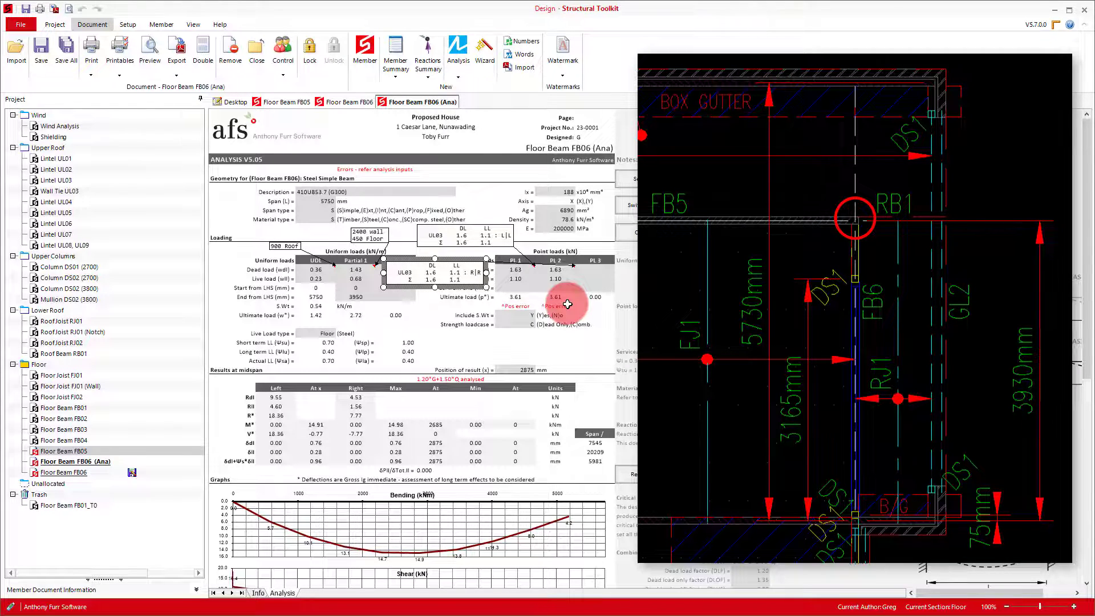
- Add Floor Beam FB05's right-end reaction as point load PL 3
{"action": "right_click", "coordinate": [605, 272]}
{"action": "left_click", "coordinate": [638, 434]}
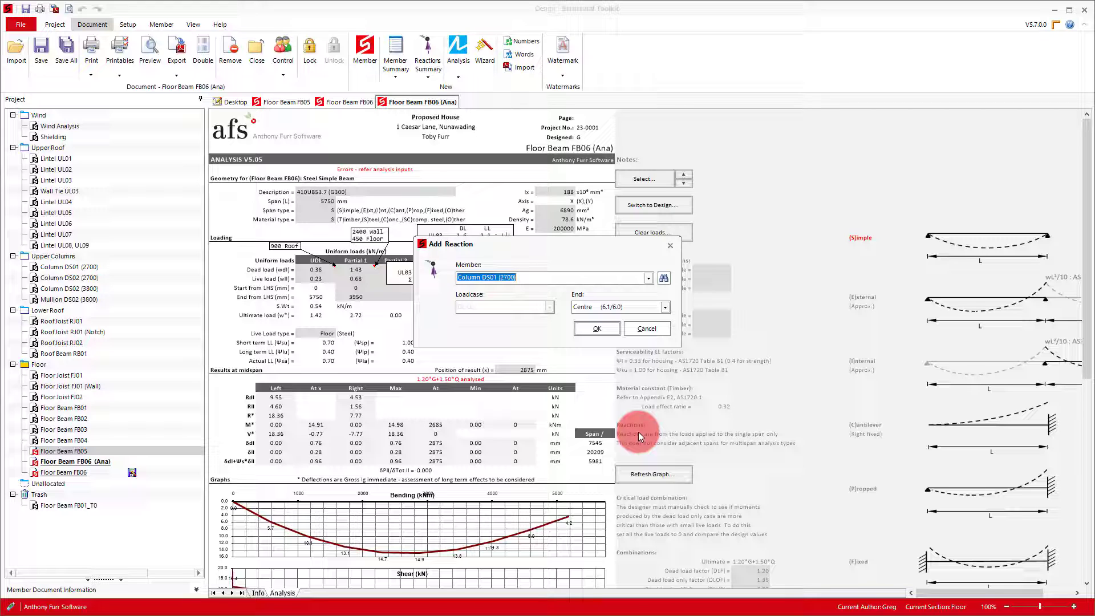
{"action": "type", "text": "fb05"}
{"action": "key", "text": "Tab"}
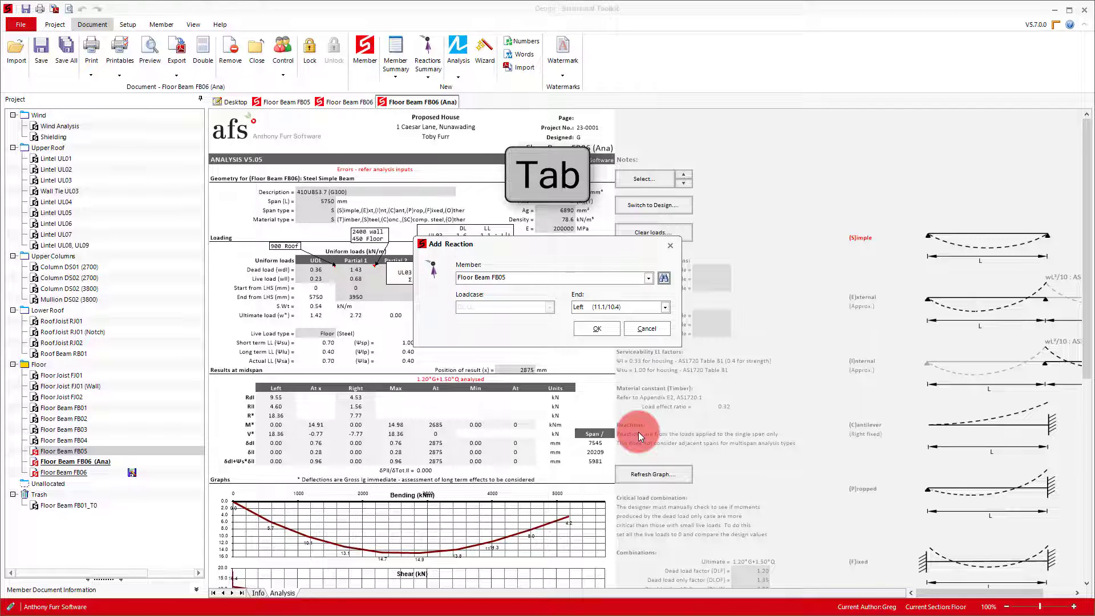
{"action": "left_click", "coordinate": [613, 309]}
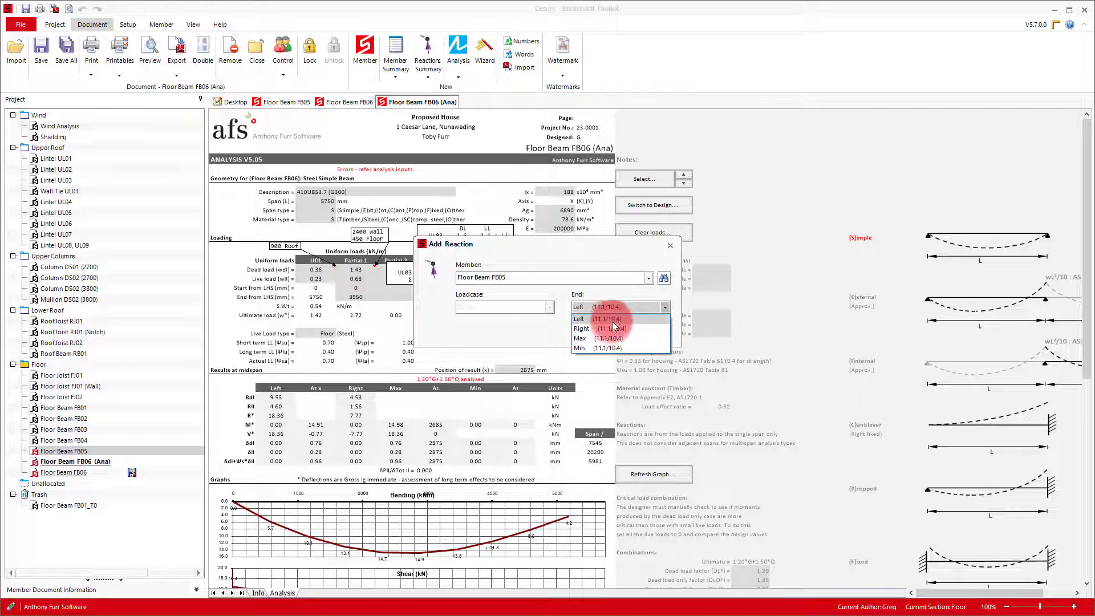
{"action": "left_click", "coordinate": [612, 329]}
{"action": "left_click", "coordinate": [603, 329]}
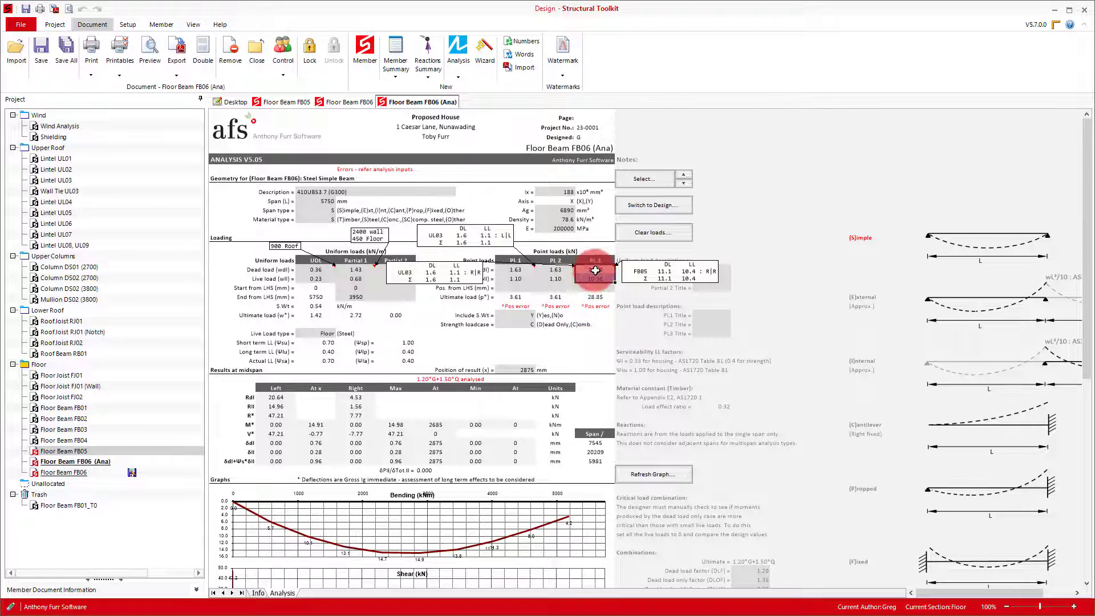
- Add Roof Beam RB01's left-end reaction to point load PL 3 as well
{"action": "right_click", "coordinate": [595, 272]}
{"action": "key", "text": "ctrl+r"}
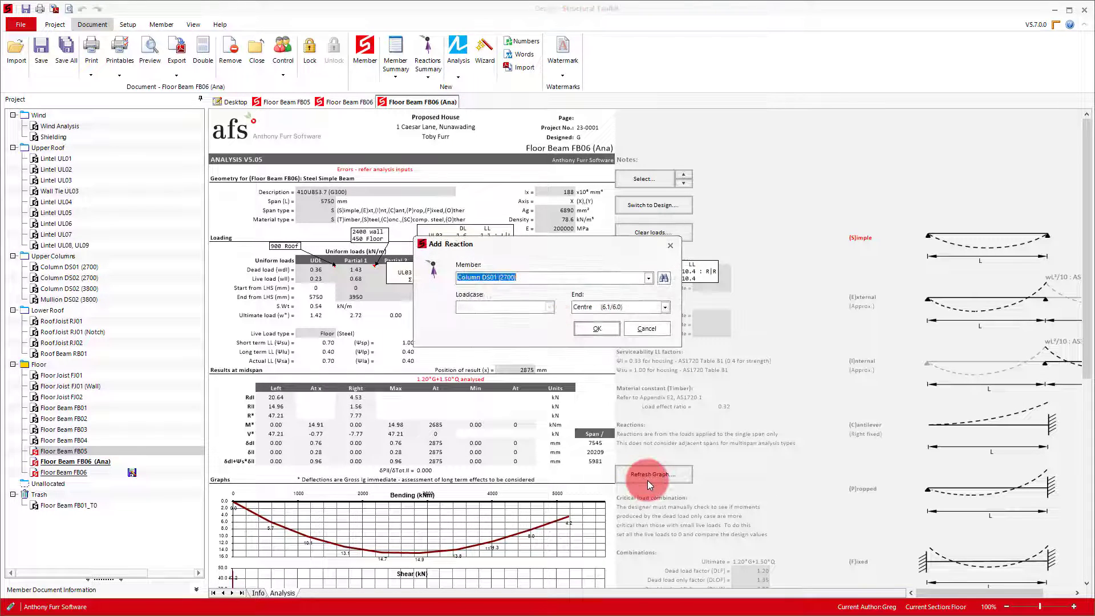
{"action": "type", "text": "rb01"}
{"action": "key", "text": "Tab"}
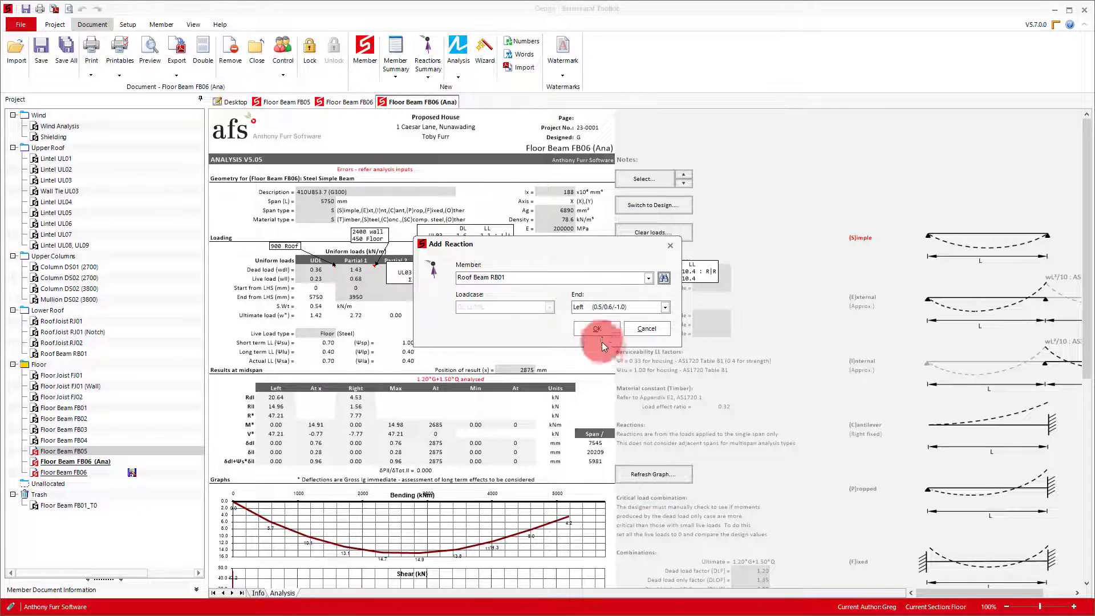
{"action": "left_click", "coordinate": [601, 330]}
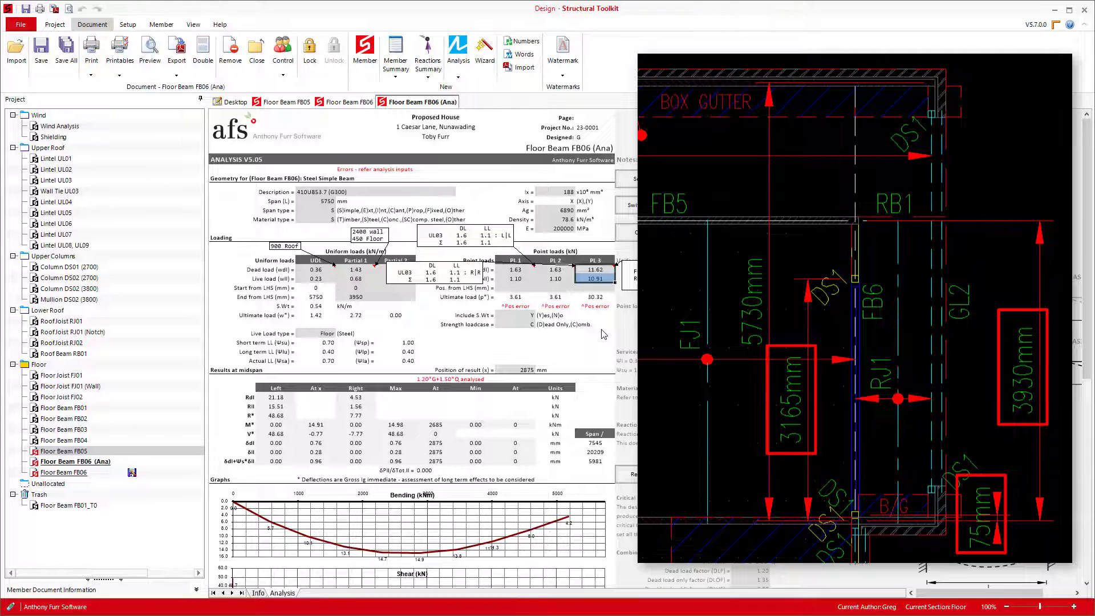
- Position point loads PL 1, PL 2 and PL 3 at 100, 3150 and 3950 mm from the left-hand support and refresh the graphs
{"action": "left_click", "coordinate": [520, 286]}
{"action": "type", "text": "10"}
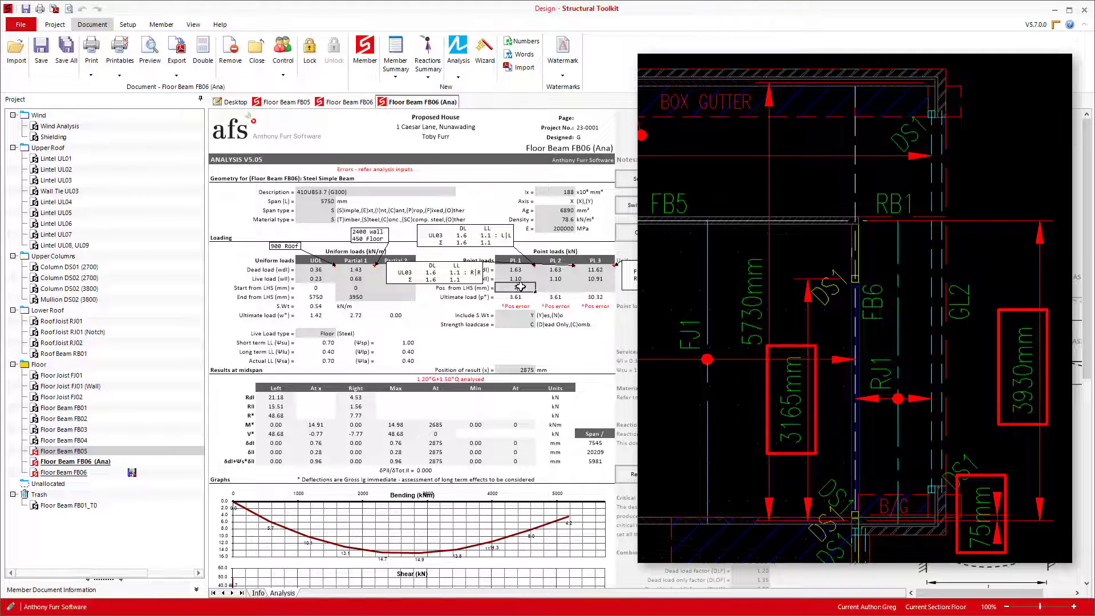
{"action": "key", "text": "Tab"}
{"action": "type", "text": "3150"}
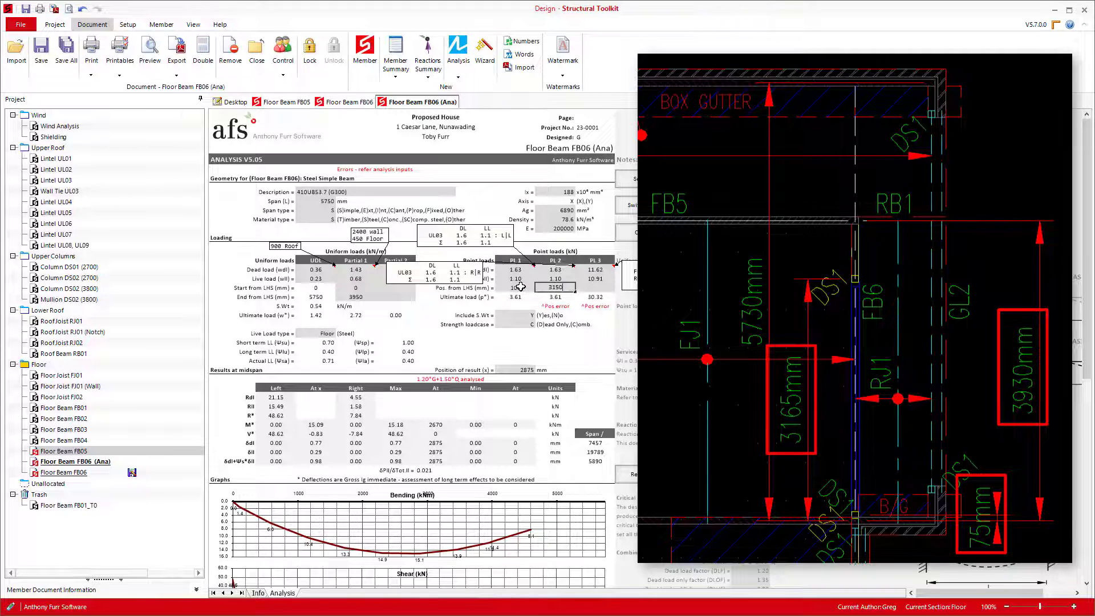
{"action": "key", "text": "Tab"}
{"action": "type", "text": "3950"}
{"action": "key", "text": "Return"}
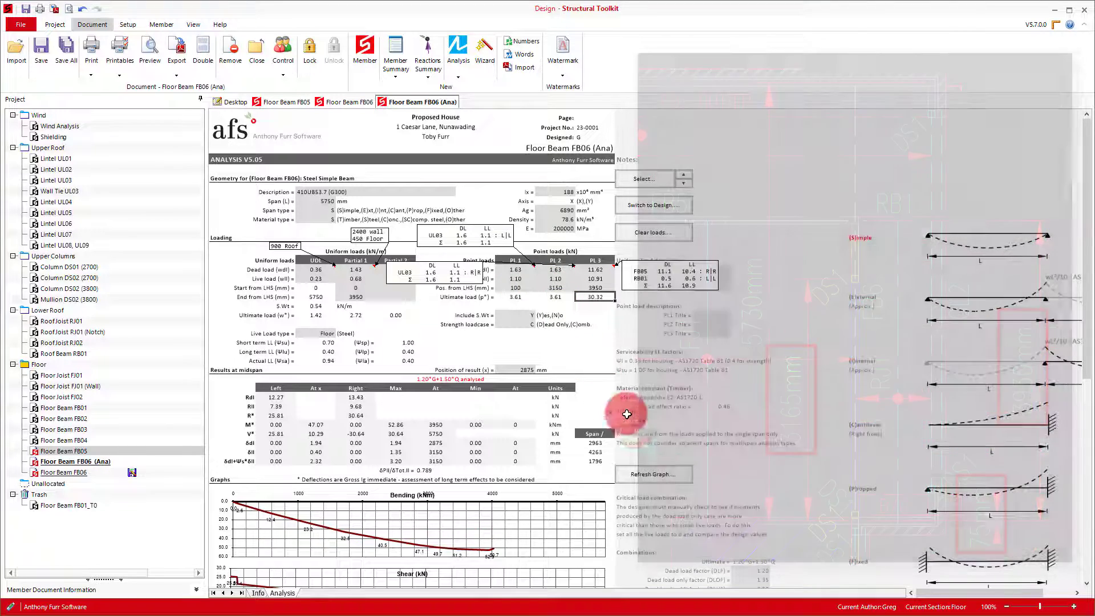
{"action": "left_click", "coordinate": [661, 474]}
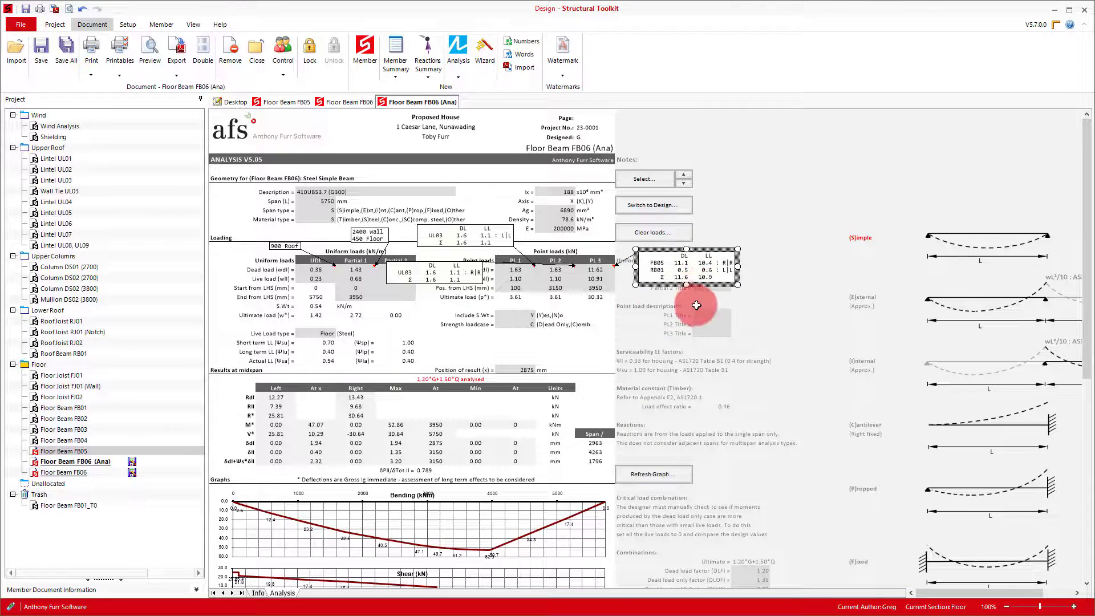
- Title the three point loads UL3(L), UL3(R) and FB5+RB1
{"action": "left_click", "coordinate": [706, 315]}
{"action": "left_click", "coordinate": [706, 315]}
{"action": "type", "text": "UL"}
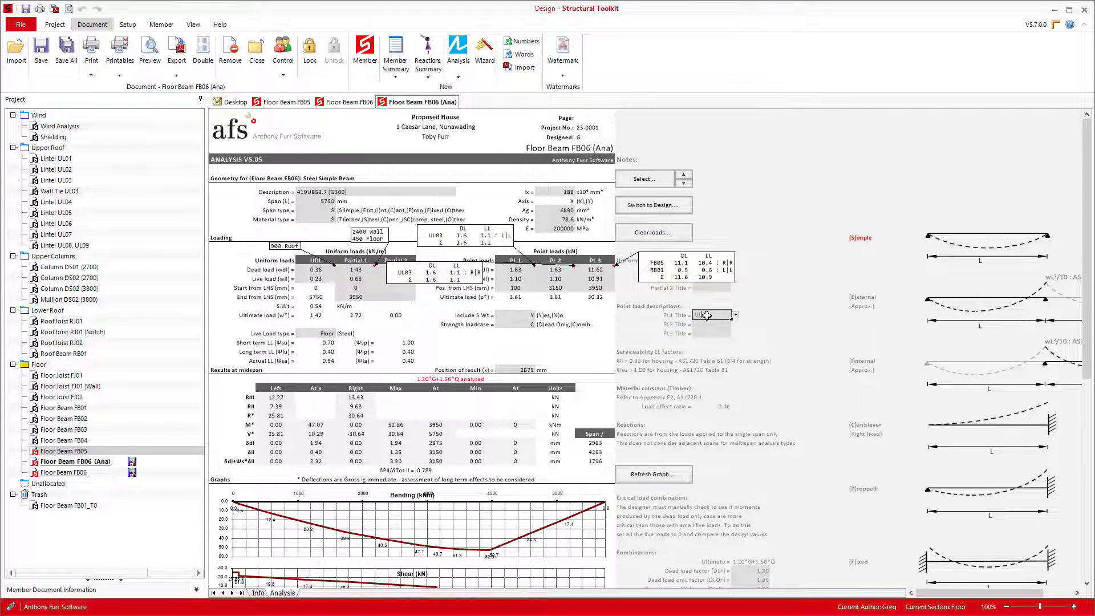
{"action": "type", "text": "3(L)"}
{"action": "key", "text": "Return"}
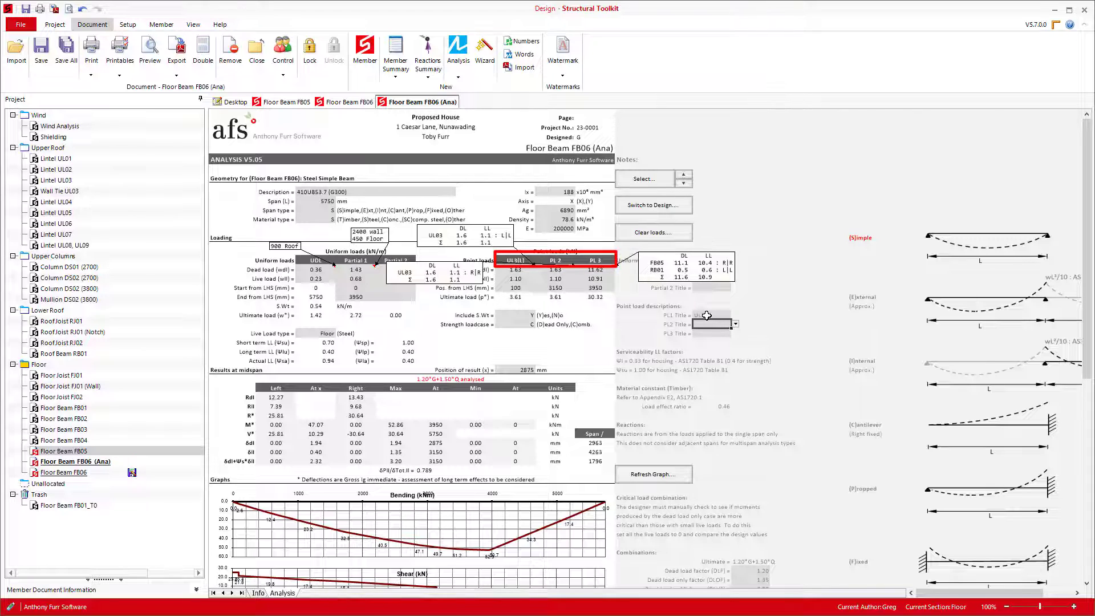
{"action": "type", "text": "UL3(R)"}
{"action": "key", "text": "Return"}
{"action": "type", "text": "FB5+RB1"}
{"action": "key", "text": "Return"}
{"action": "left_click", "coordinate": [707, 316]}
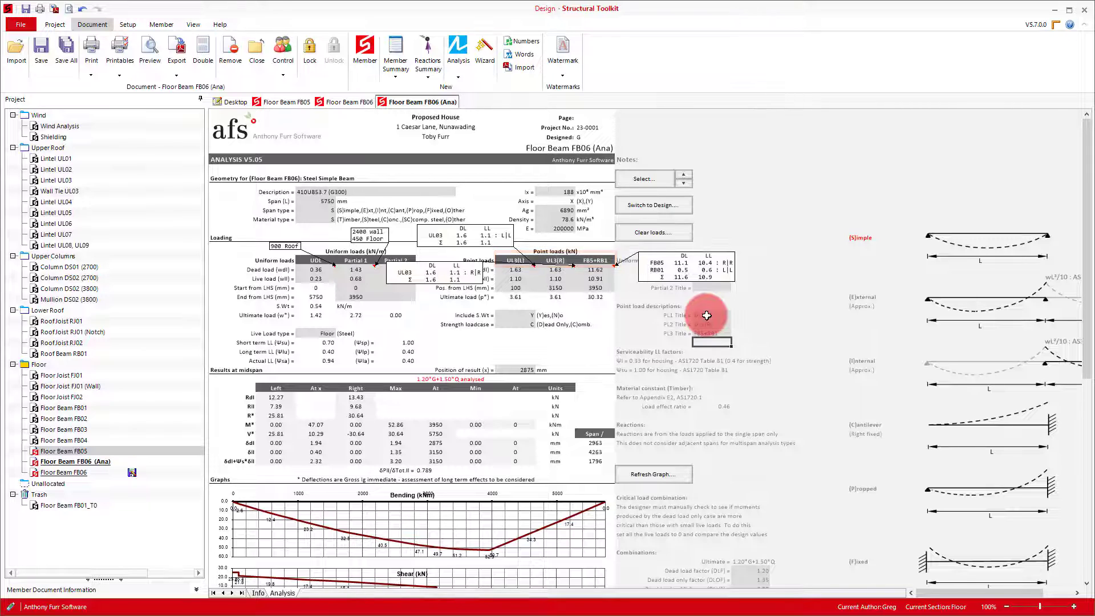
- Delete the three reaction comments attached to the point loads, leaving the uniform load comments in place
{"action": "left_click", "coordinate": [692, 252]}
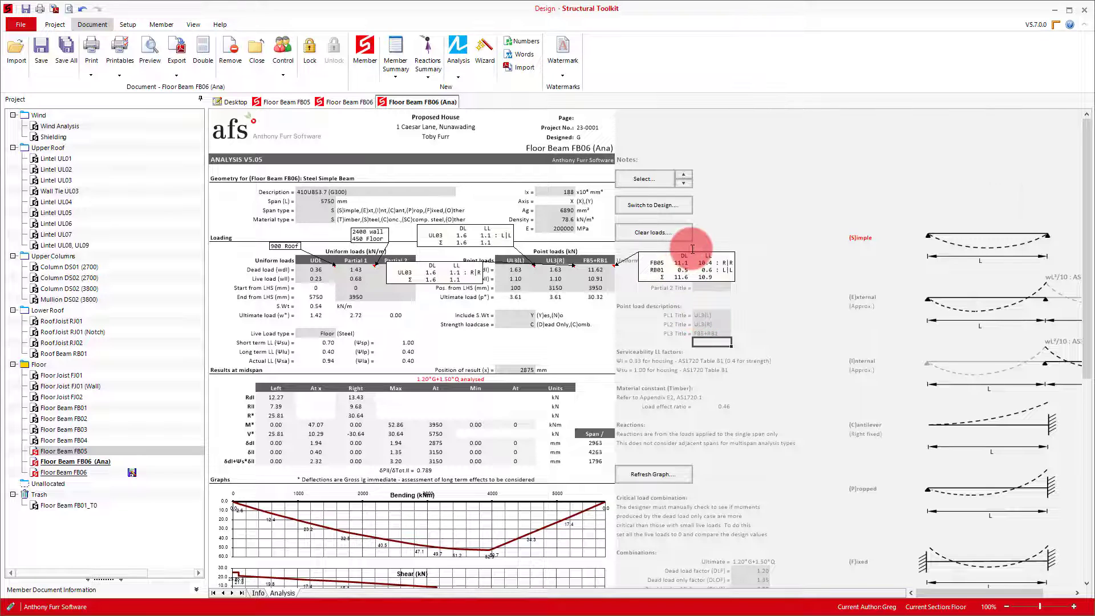
{"action": "key", "text": "Delete"}
{"action": "left_click", "coordinate": [609, 329]}
{"action": "left_click", "coordinate": [477, 224]}
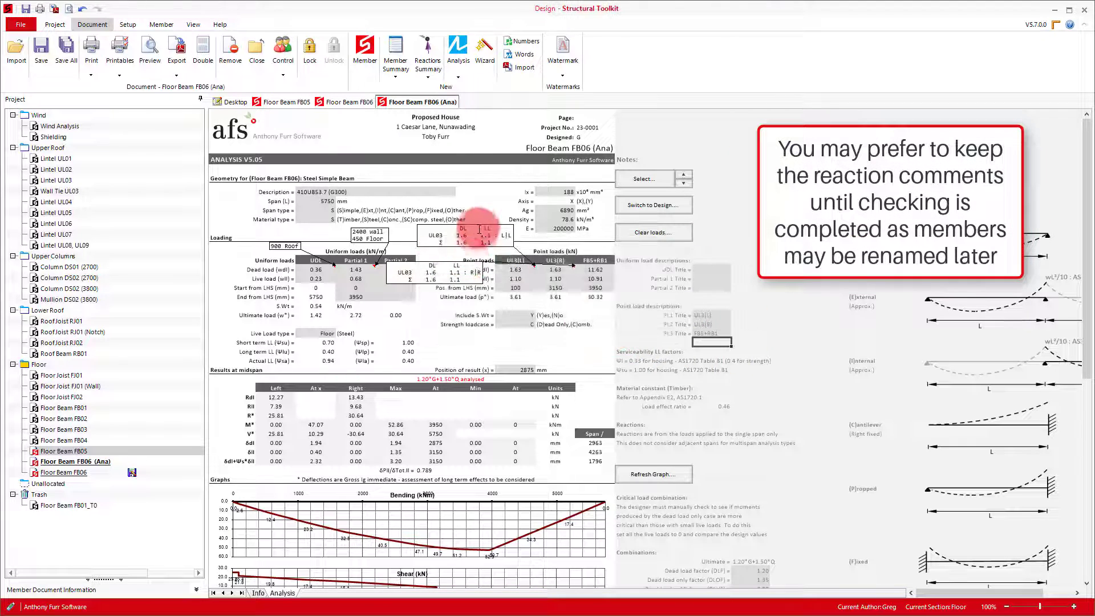
{"action": "key", "text": "Delete"}
{"action": "left_click", "coordinate": [606, 331]}
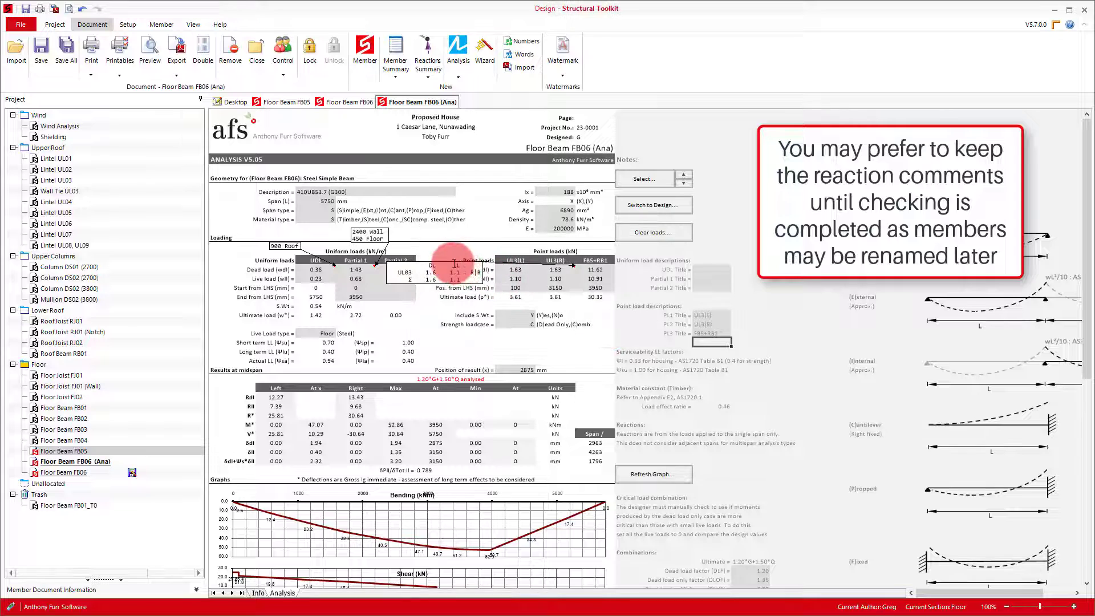
{"action": "left_click", "coordinate": [450, 260]}
{"action": "key", "text": "Delete"}
{"action": "left_click", "coordinate": [601, 332]}
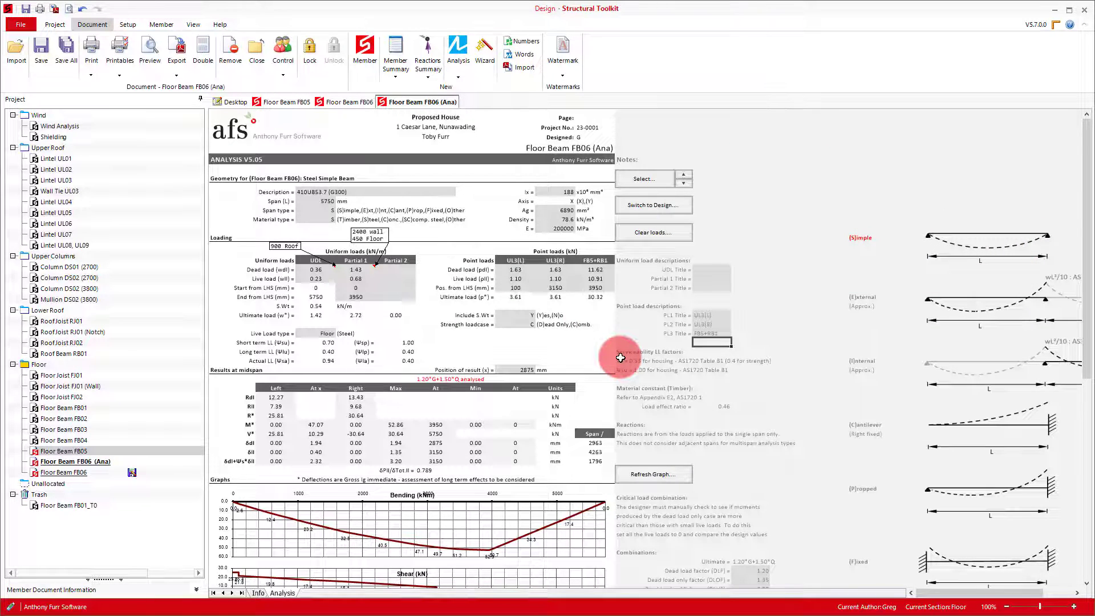
- Switch Floor Beam FB06 to its steel design, load the maximum positive moment case and set the span/segment length to 3050 mm
{"action": "left_click", "coordinate": [676, 206]}
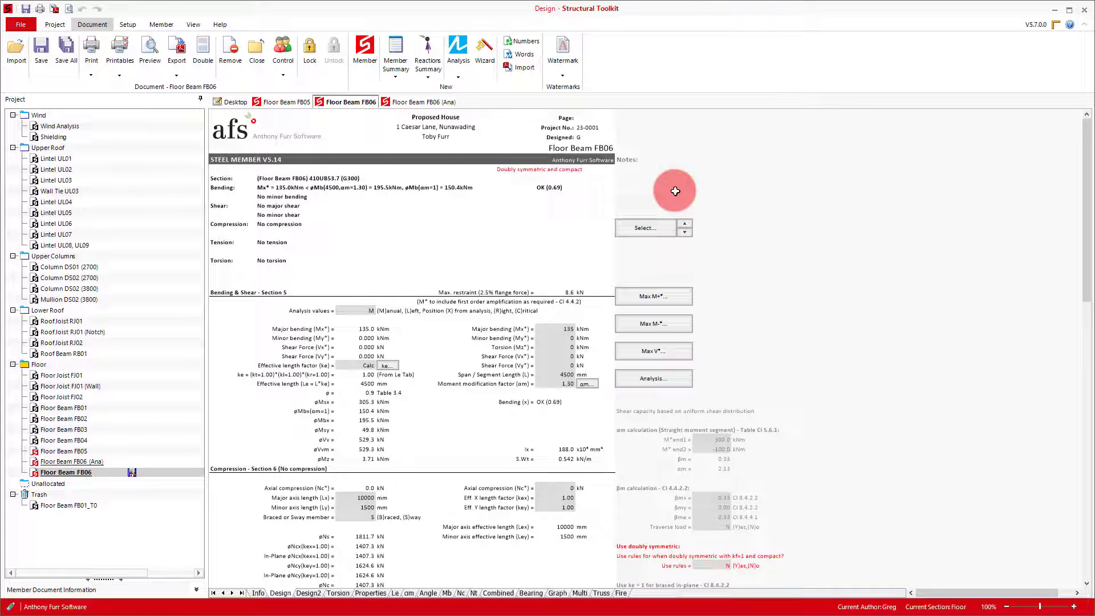
{"action": "left_click", "coordinate": [655, 295]}
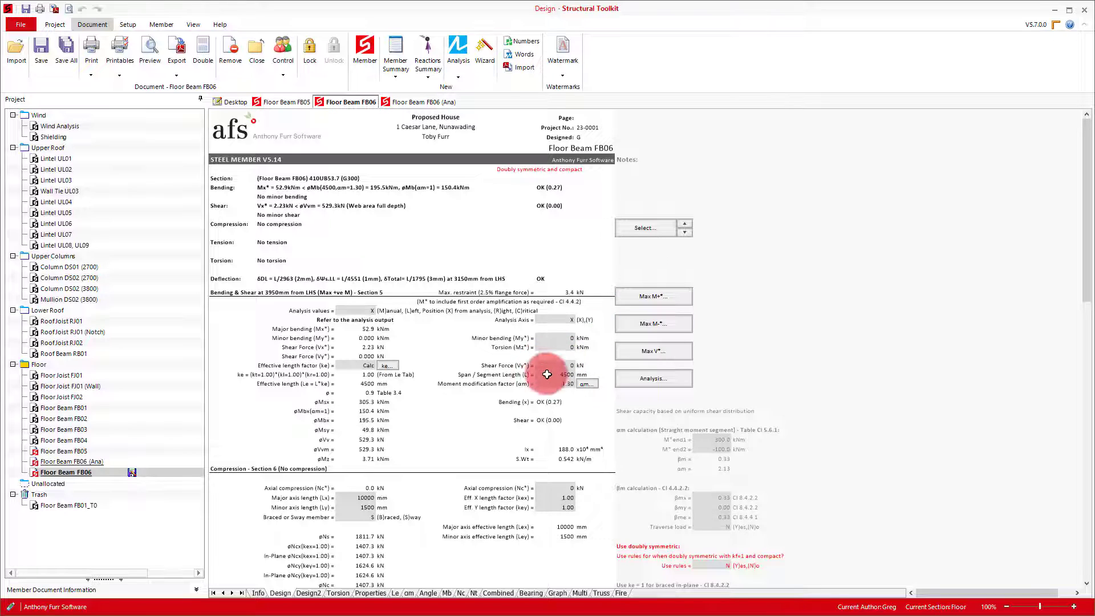
{"action": "left_click", "coordinate": [567, 374]}
{"action": "type", "text": "3050"}
{"action": "key", "text": "Return"}
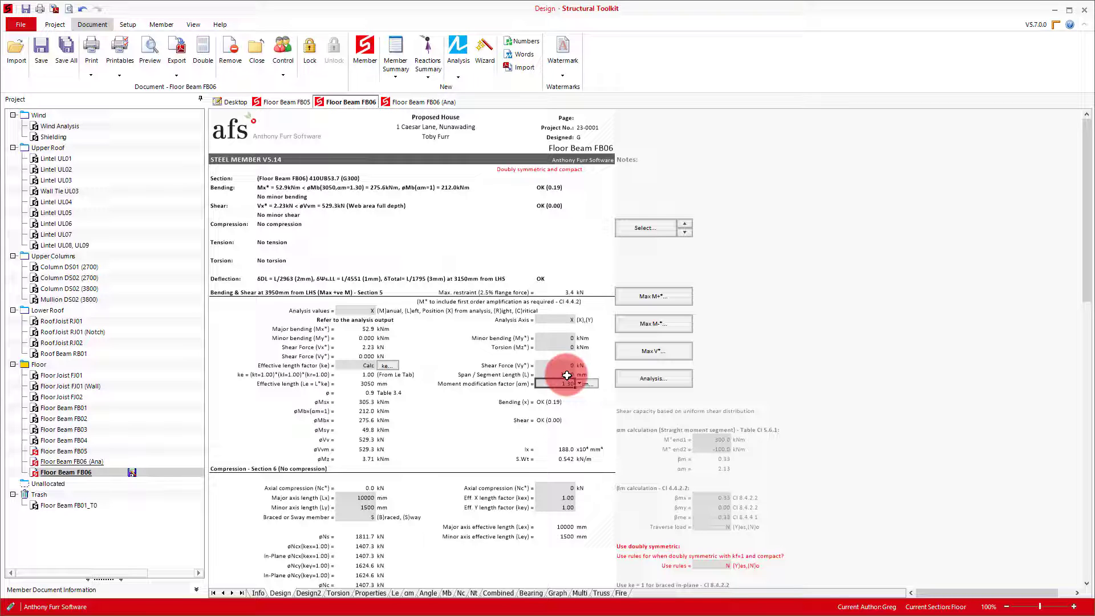
- Review FB06's analysis diagrams and the moment modification factor (αm) tables for its critical segment
{"action": "left_click", "coordinate": [407, 104]}
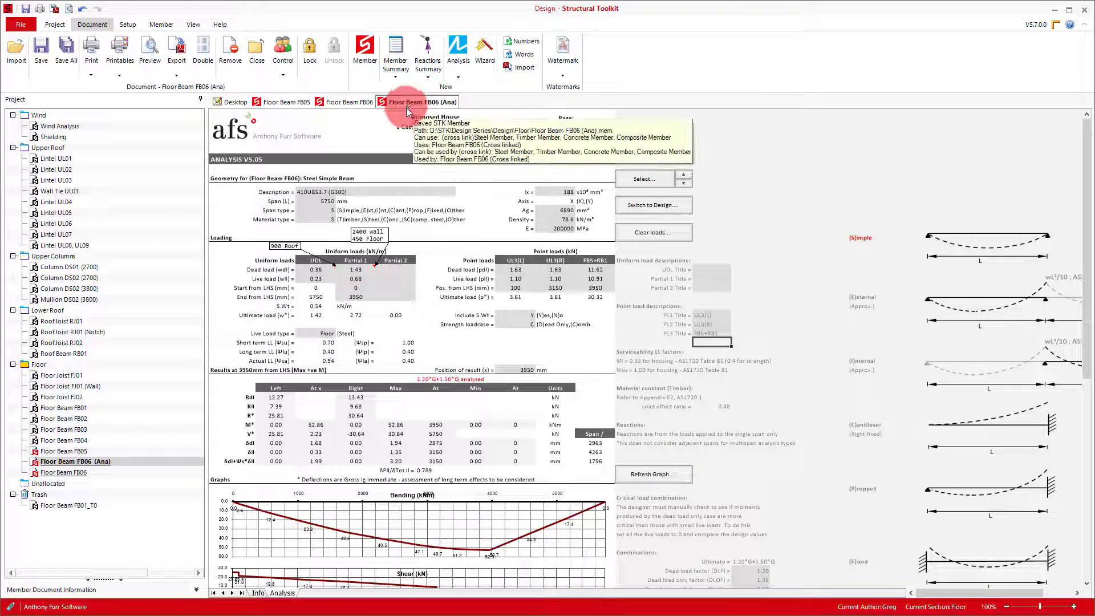
{"action": "scroll", "coordinate": [556, 373], "scroll_direction": "down", "scroll_amount": 5}
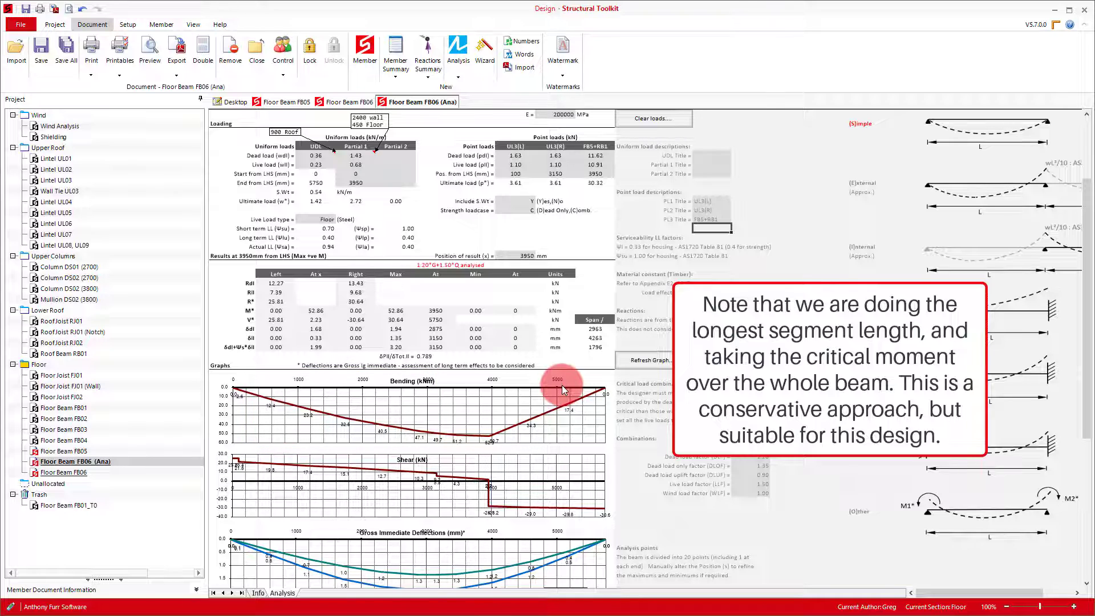
{"action": "left_click", "coordinate": [350, 102]}
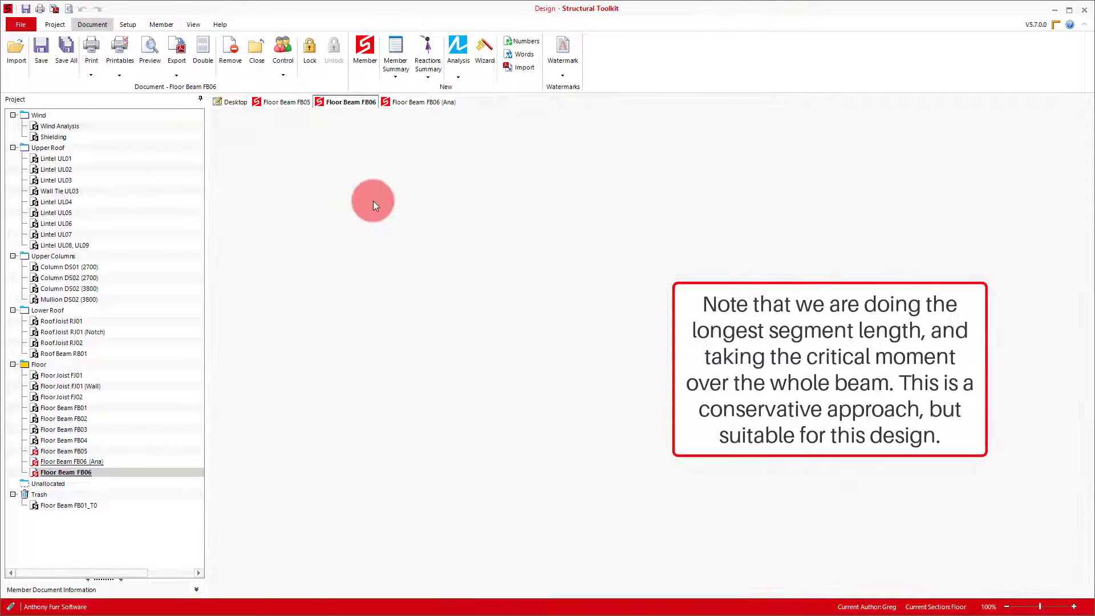
{"action": "left_click", "coordinate": [408, 594]}
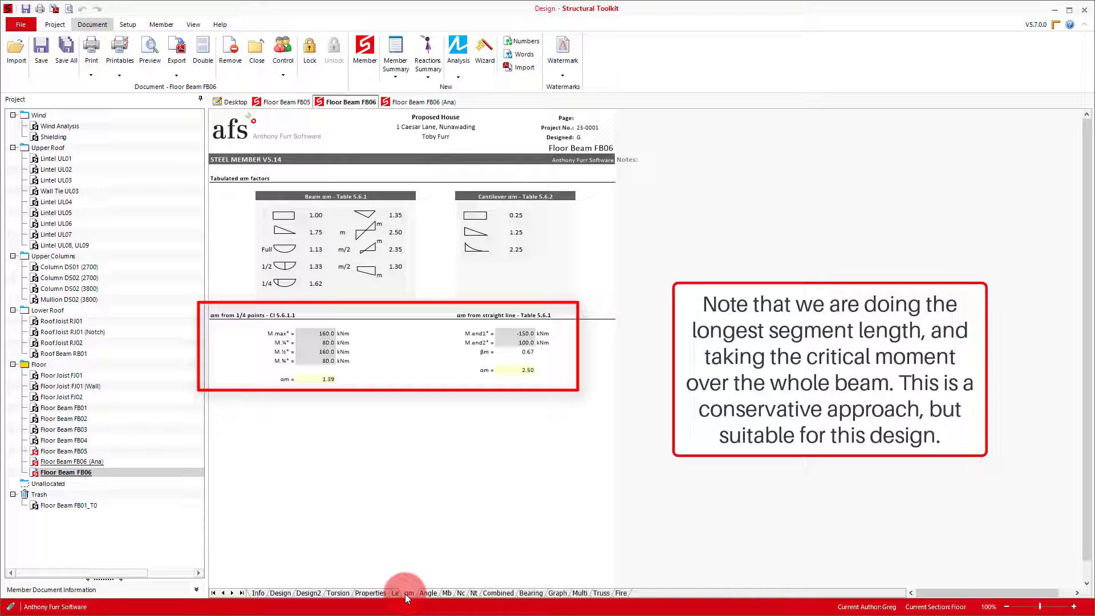
{"action": "left_click", "coordinate": [280, 594]}
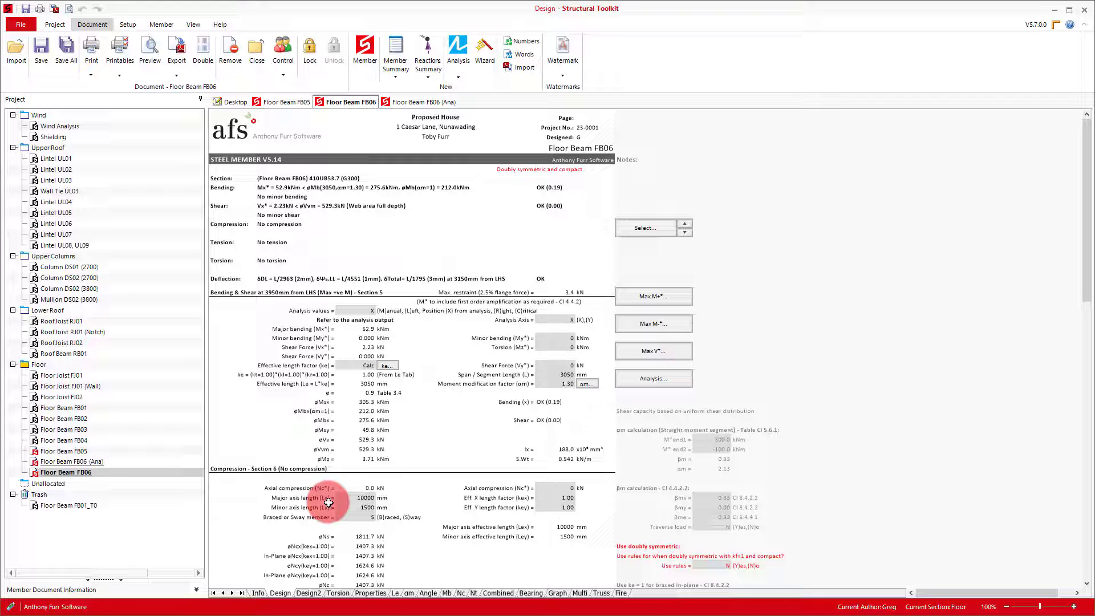
- Change FB06's section to a 250x90PFC parallel flange channel and check the maximum shear and maximum positive moment cases
{"action": "left_click", "coordinate": [643, 228]}
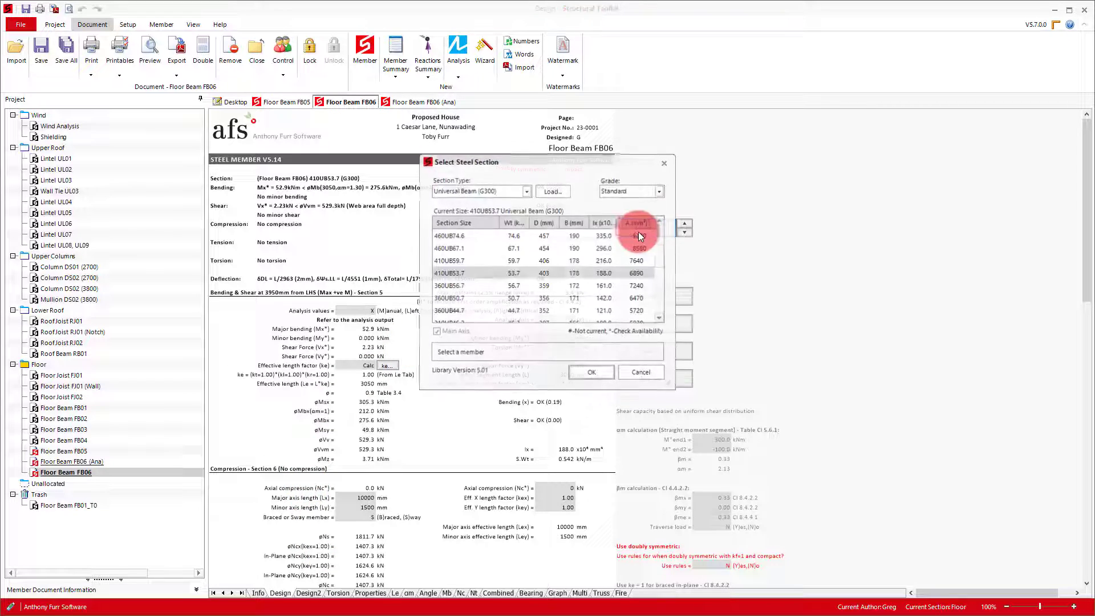
{"action": "left_click", "coordinate": [491, 194]}
{"action": "left_click", "coordinate": [474, 249]}
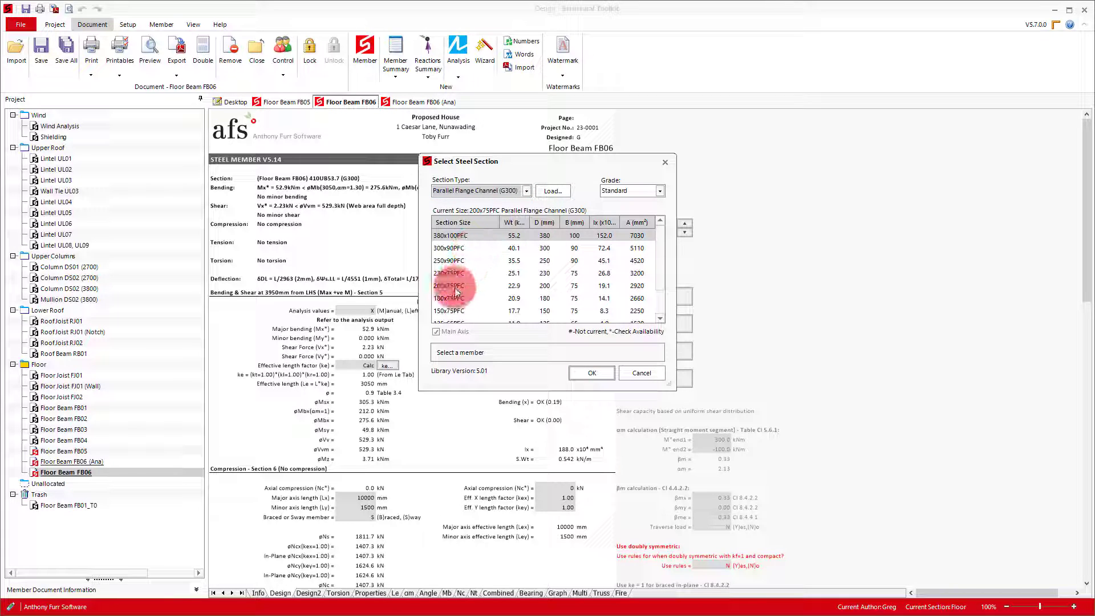
{"action": "double_click", "coordinate": [459, 261]}
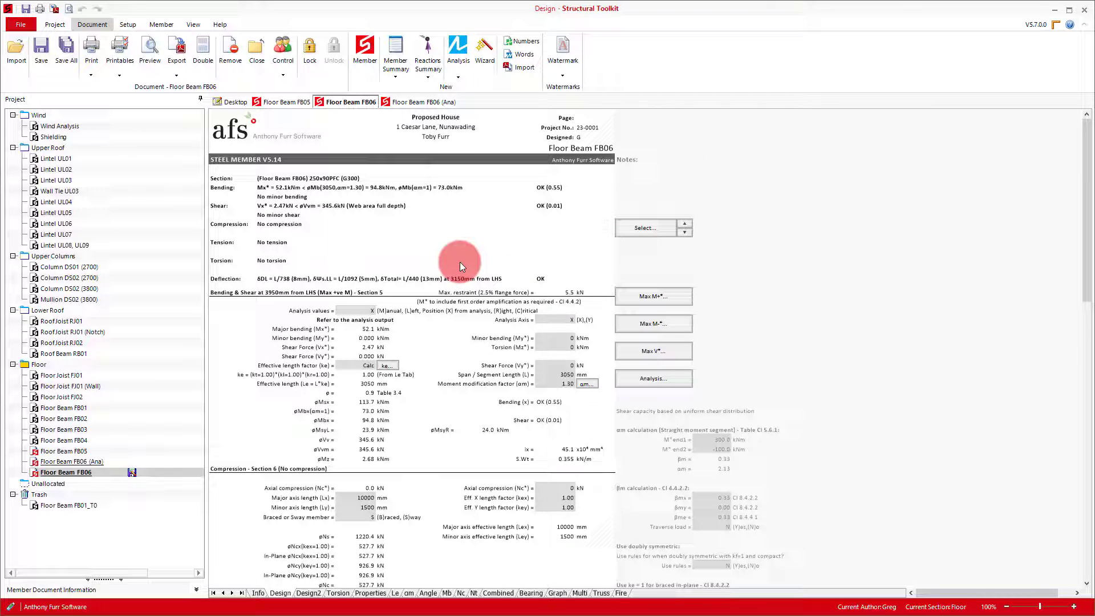
{"action": "left_click", "coordinate": [643, 354]}
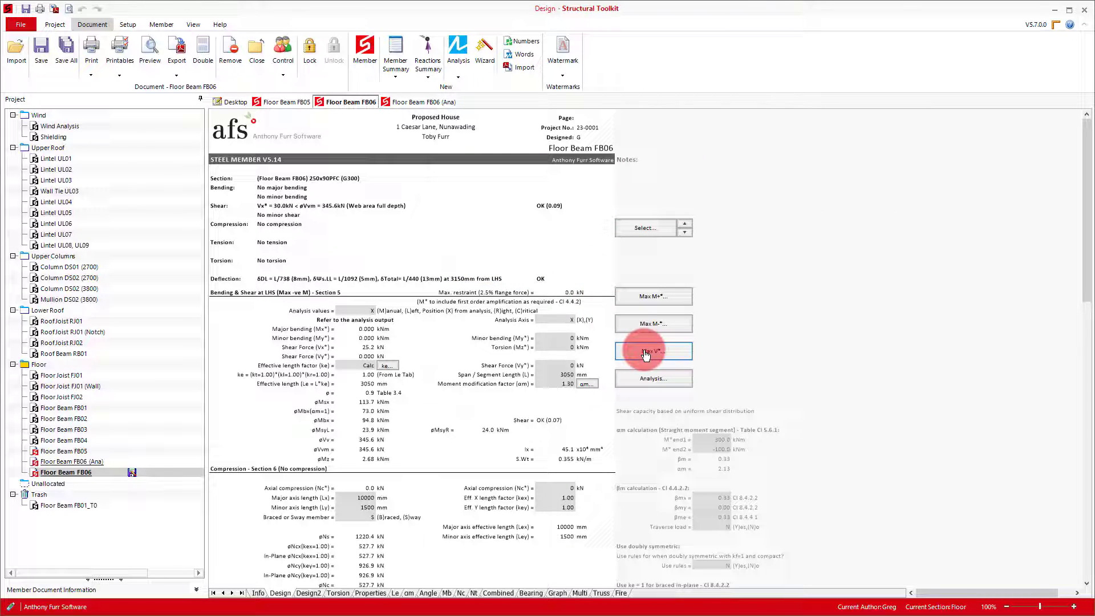
{"action": "left_click", "coordinate": [653, 301]}
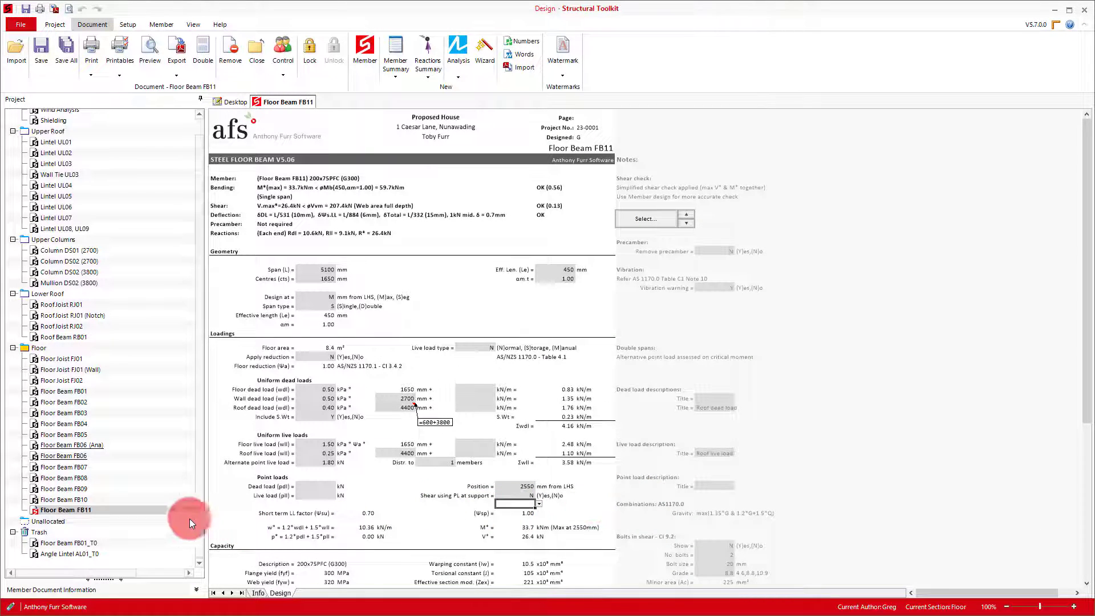
- Add a new project section named Lower Lintels after the Floor section
{"action": "right_click", "coordinate": [116, 561]}
{"action": "left_click", "coordinate": [142, 567]}
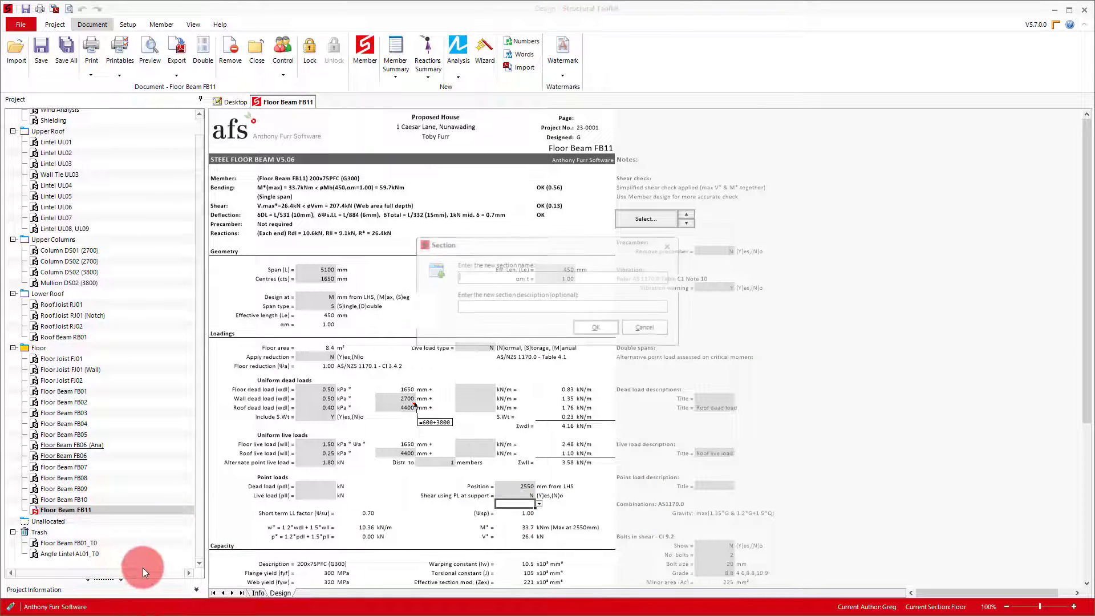
{"action": "type", "text": "Lower Lintels"}
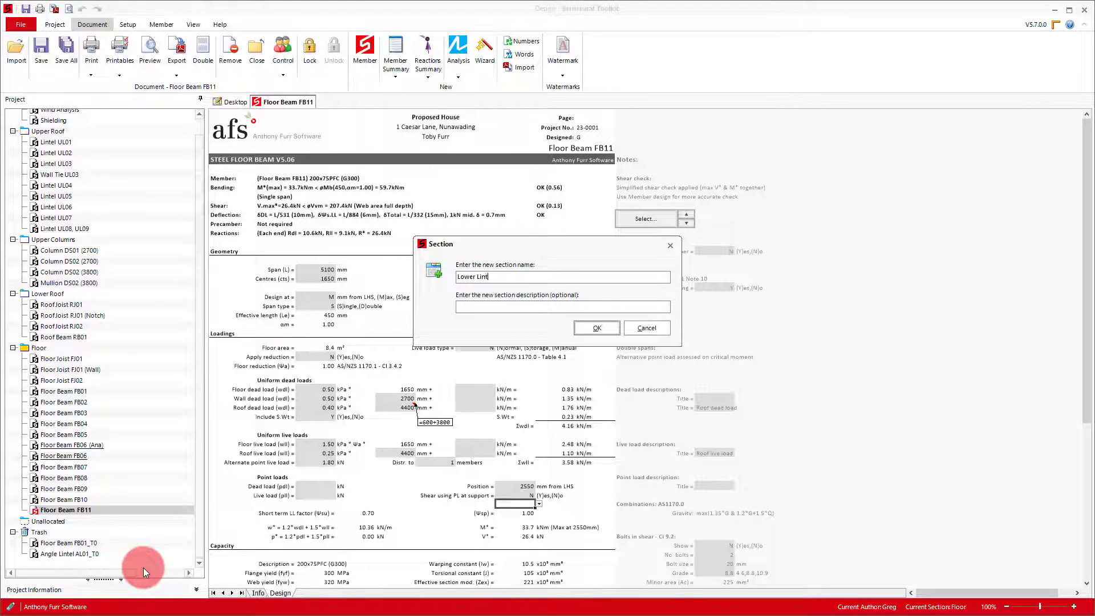
{"action": "key", "text": "Return"}
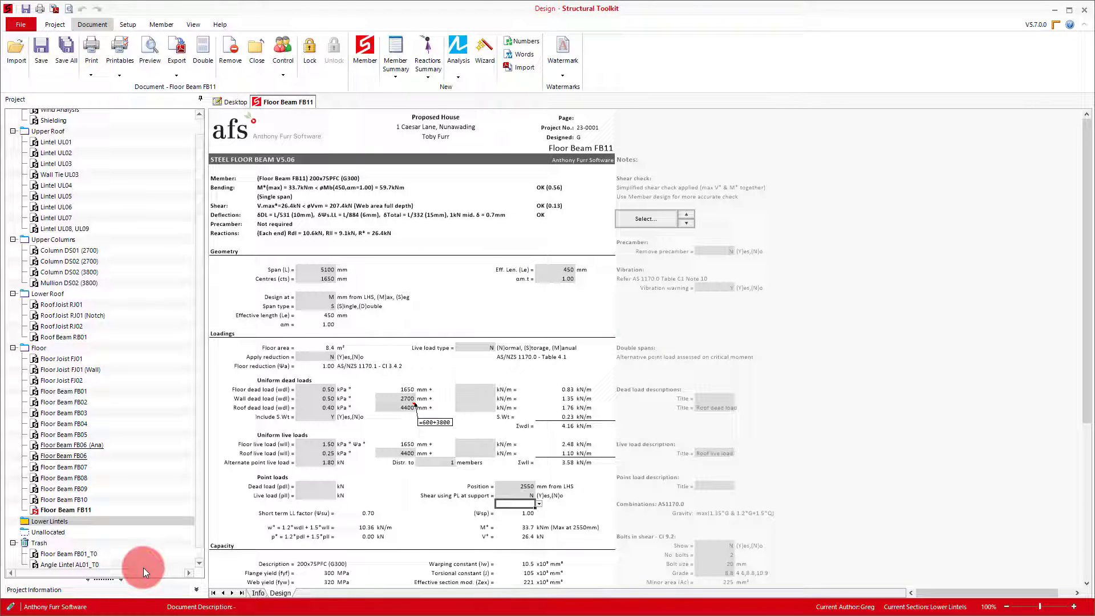
- Create an angle lintel member named Angle Lintel AL01 in the Lower Lintels section
{"action": "left_click", "coordinate": [235, 102]}
{"action": "left_click", "coordinate": [526, 334]}
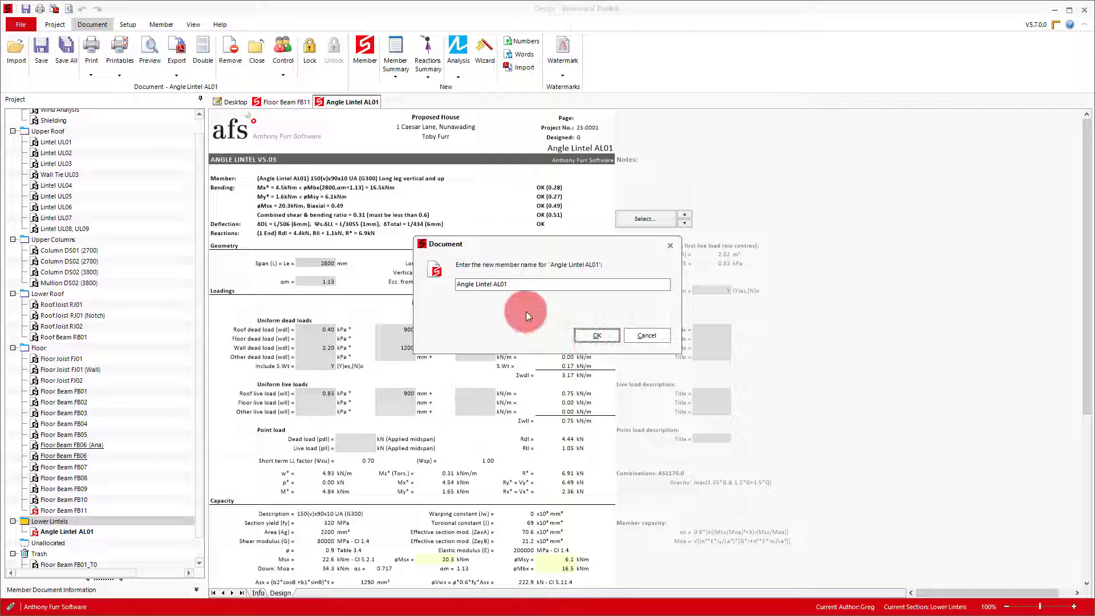
{"action": "left_click", "coordinate": [605, 337]}
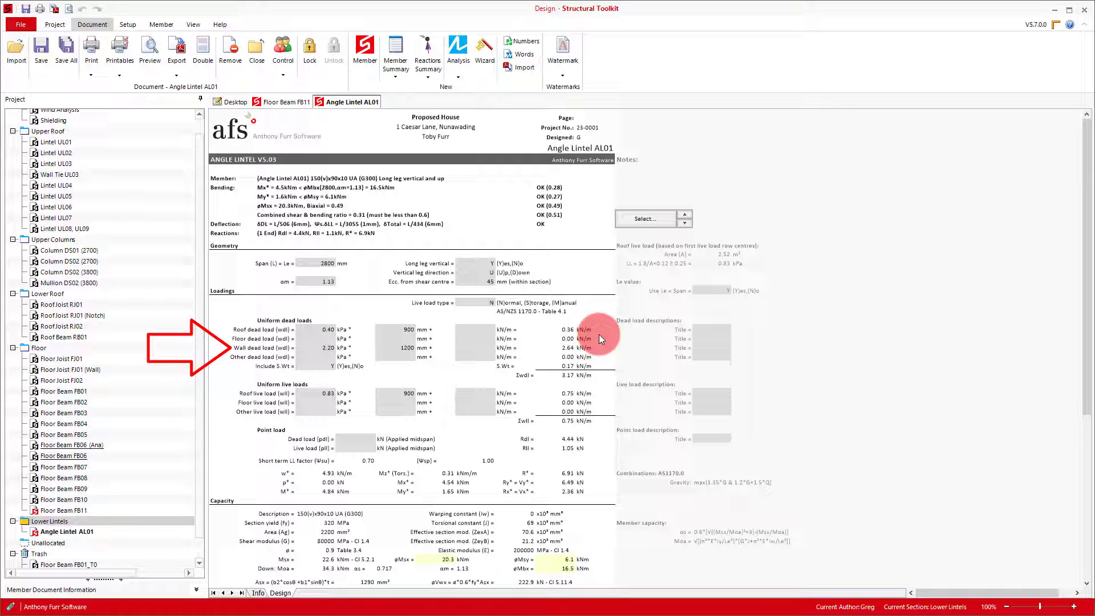
- Set the wall dead load width of Angle Lintel AL01 to 900 mm
{"action": "left_click", "coordinate": [405, 349]}
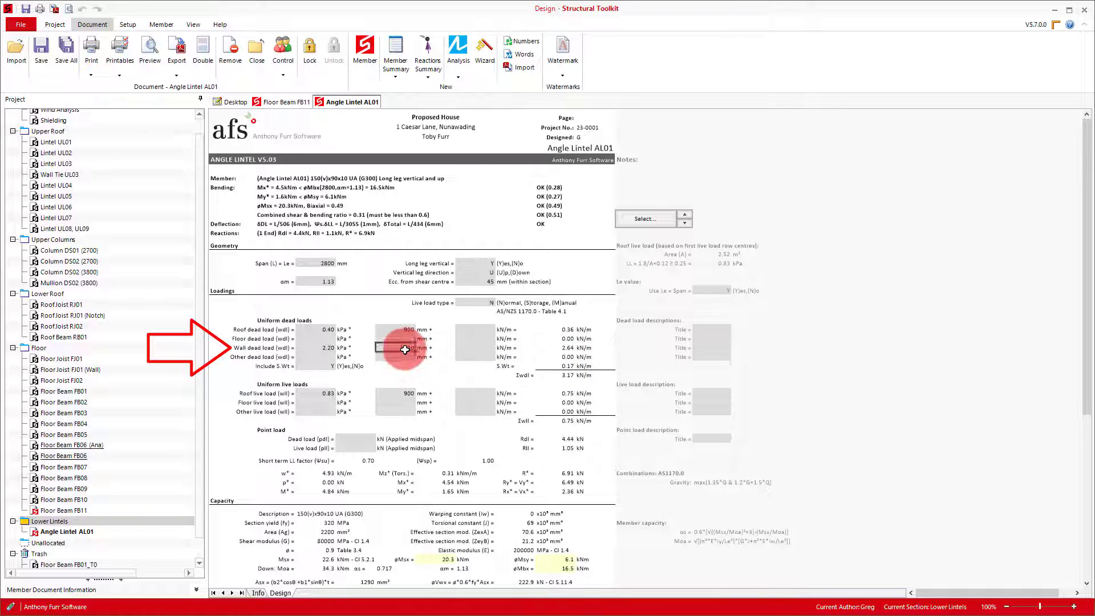
{"action": "type", "text": "900"}
{"action": "key", "text": "Return"}
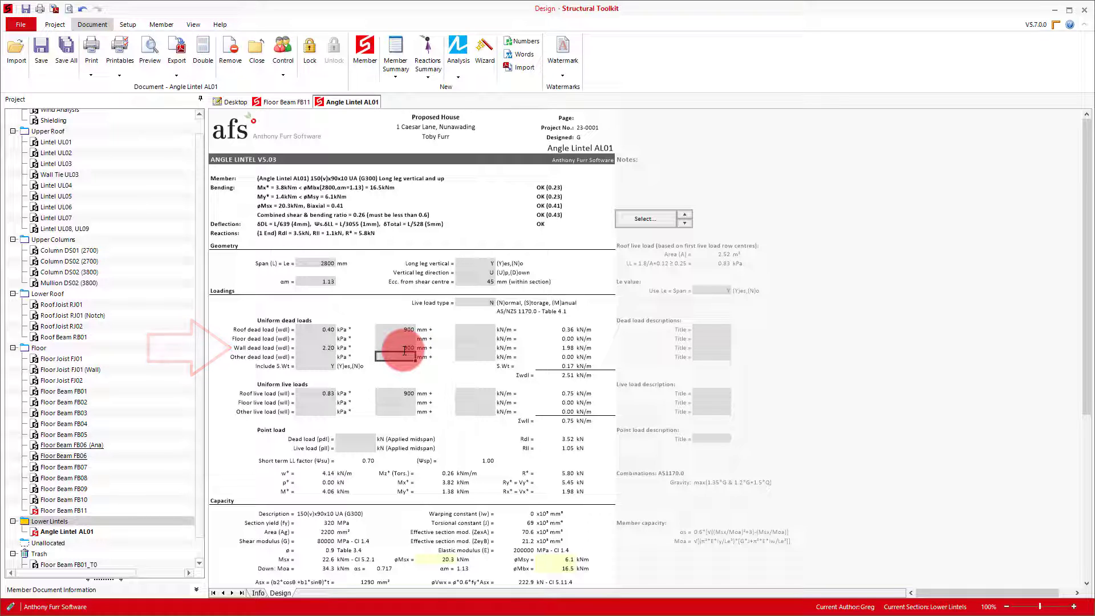
- Clear the lintel's roof dead load and roof live load, removing both their pressures and their load widths
{"action": "left_click", "coordinate": [324, 329]}
{"action": "key", "text": "Delete"}
{"action": "left_click", "coordinate": [394, 329]}
{"action": "key", "text": "Delete"}
{"action": "left_click", "coordinate": [394, 393]}
{"action": "key", "text": "Delete"}
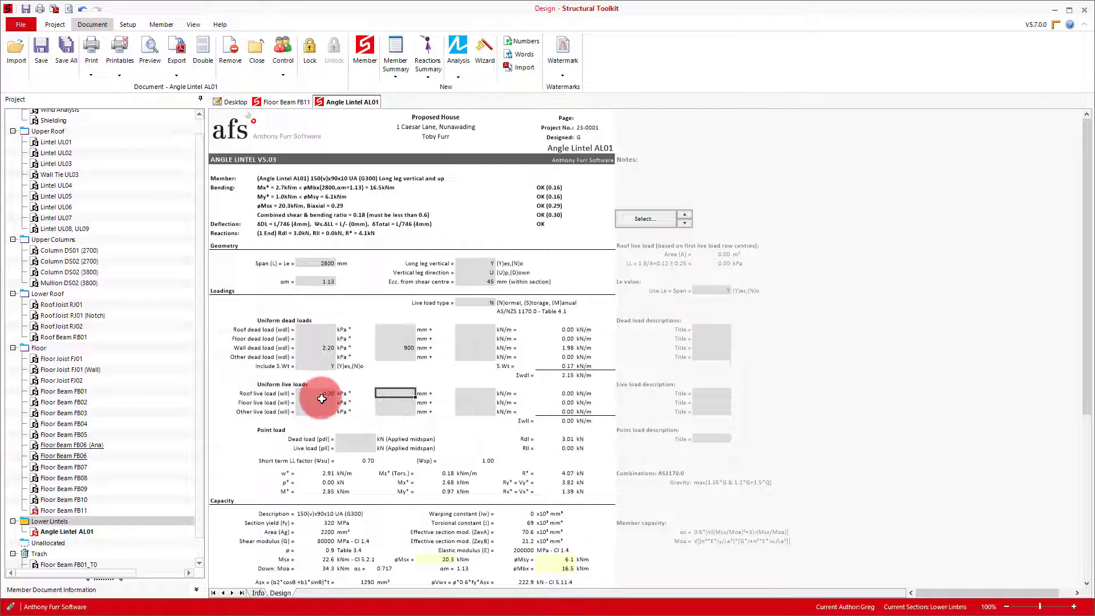
{"action": "left_click", "coordinate": [321, 395]}
{"action": "key", "text": "Delete"}
- Set the lintel's midspan live point load to 1.1 kN
{"action": "left_click", "coordinate": [357, 448]}
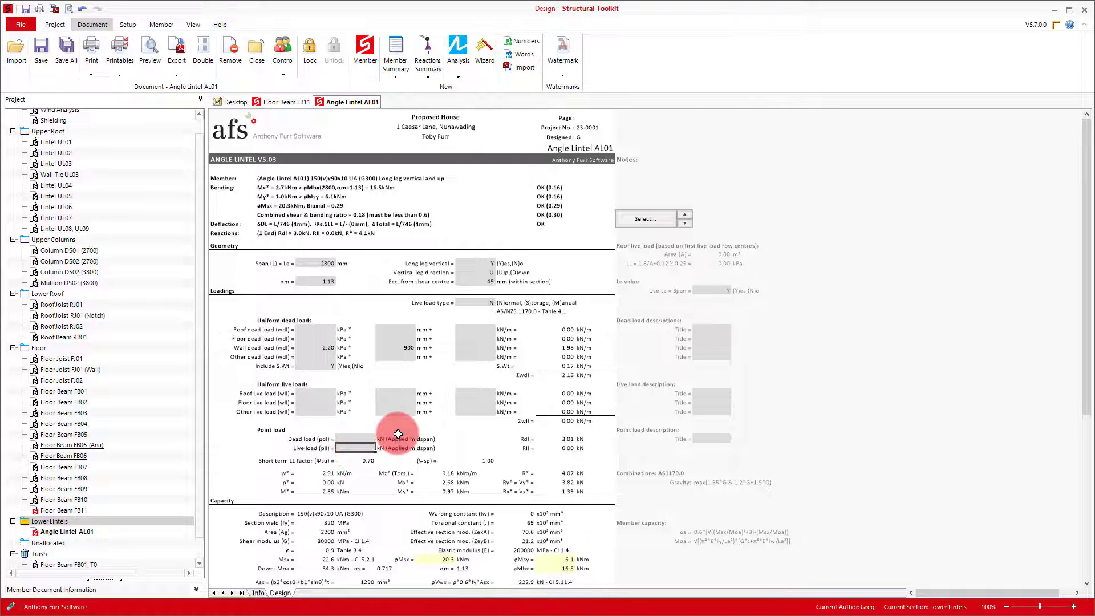
{"action": "type", "text": "1.1"}
{"action": "key", "text": "Return"}
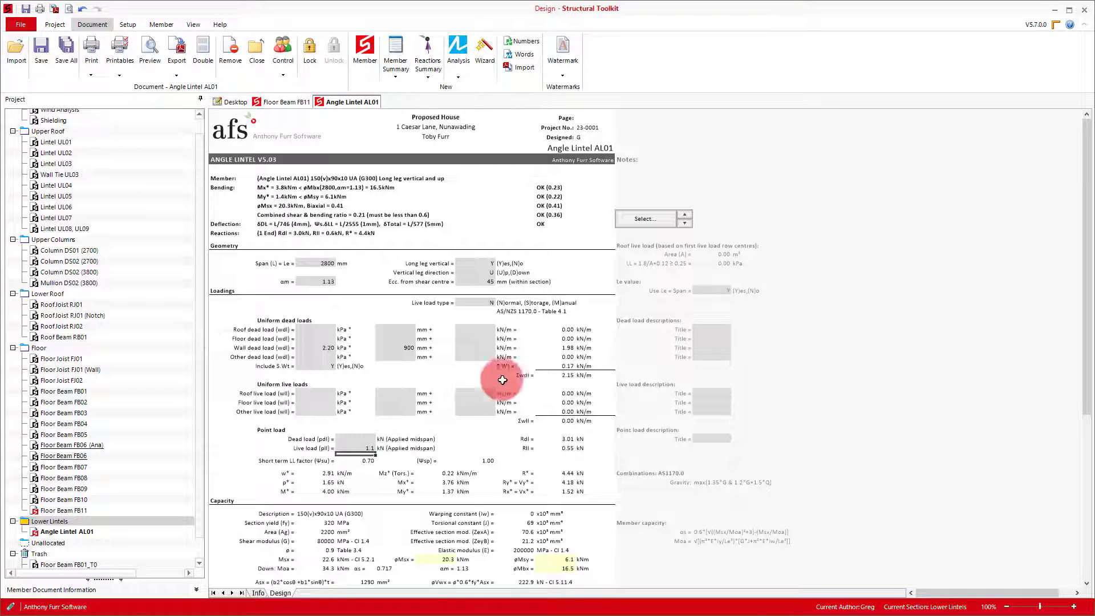
- Change the section of Angle Lintel AL01 to an angle from the Equal Angle (x-y) (G300) library
{"action": "left_click", "coordinate": [645, 218]}
{"action": "left_click", "coordinate": [488, 192]}
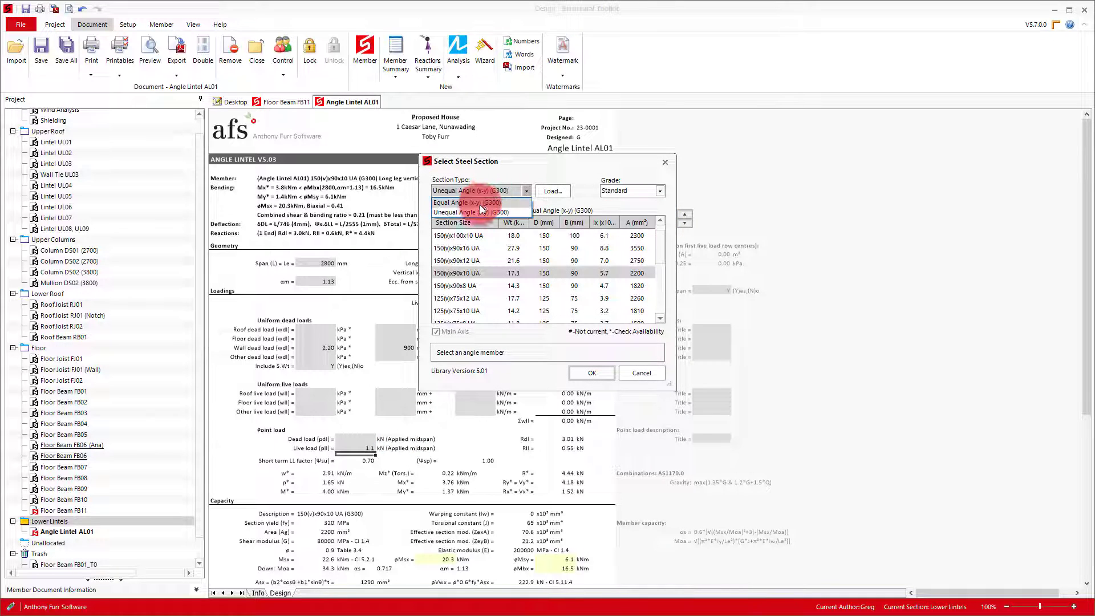
{"action": "left_click", "coordinate": [487, 211]}
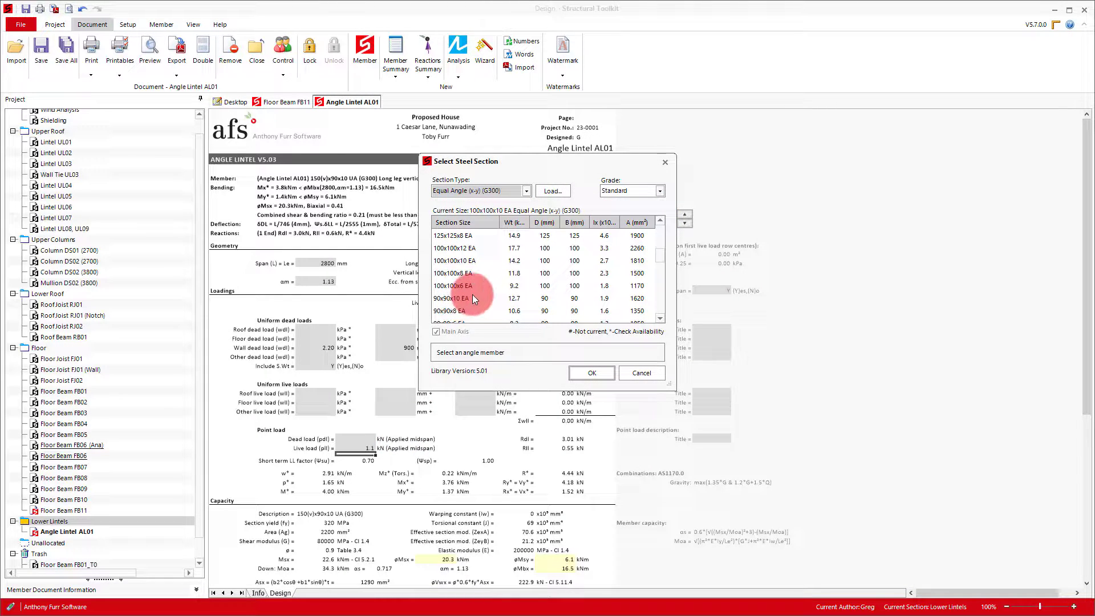
{"action": "scroll", "coordinate": [460, 316], "scroll_direction": "down", "scroll_amount": 1}
{"action": "double_click", "coordinate": [457, 286]}
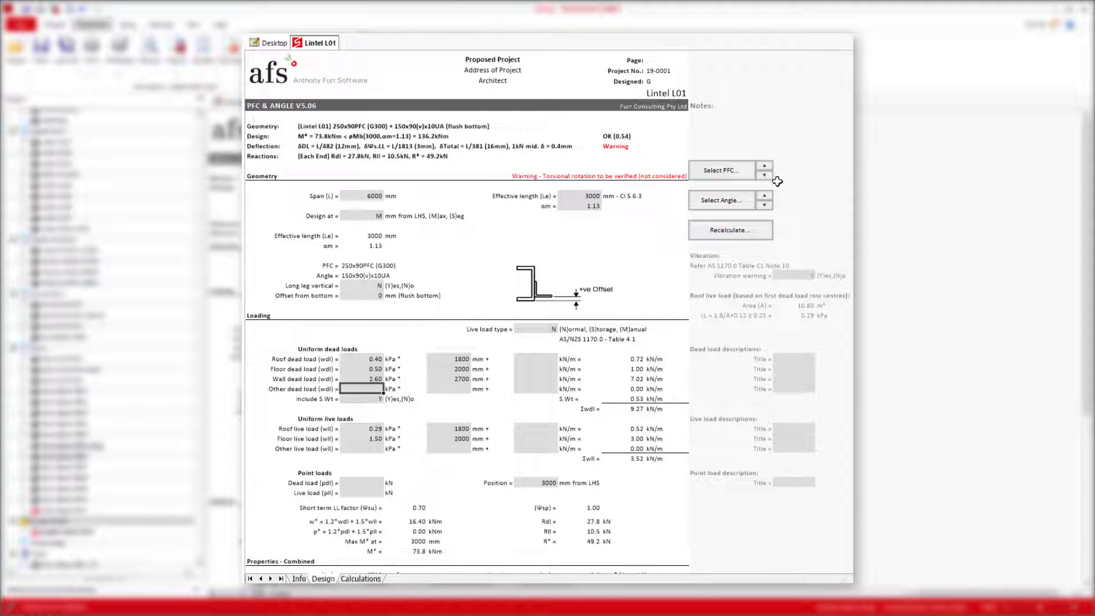
- Increase the channel of the PFC and angle Lintel L01 to the next larger size, 300x90PFC
{"action": "left_click", "coordinate": [766, 167]}
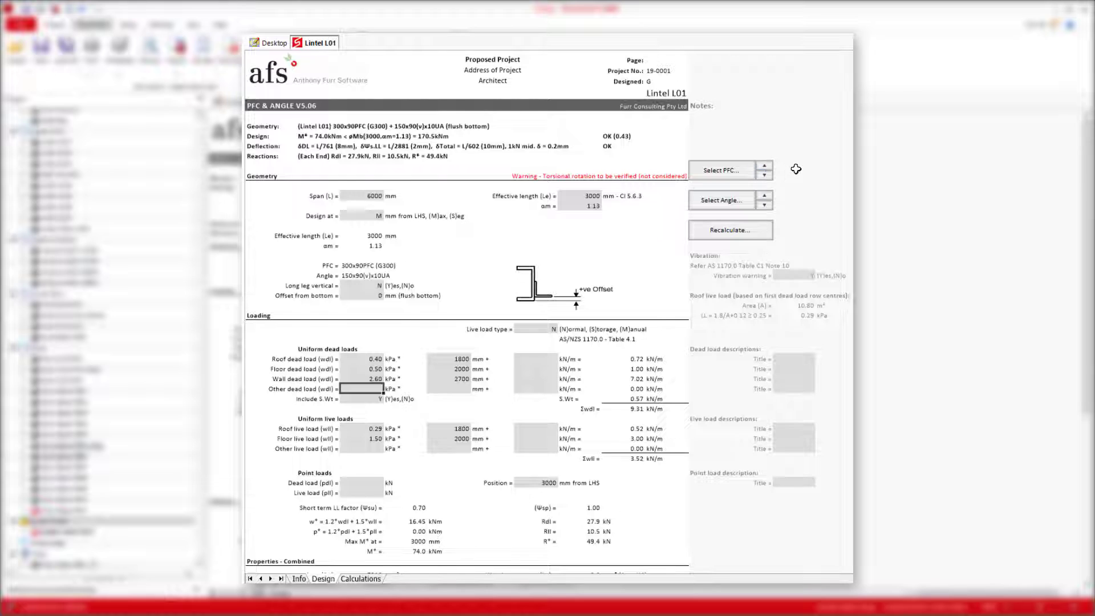
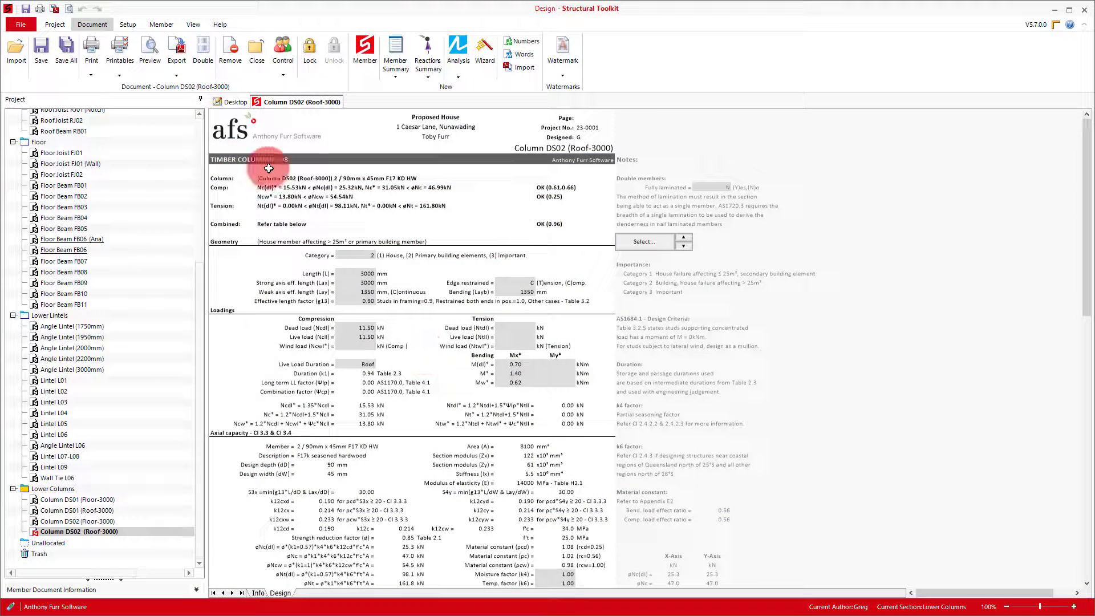
- Create a steel column member in the Lower Columns section, keeping the name Column C01
{"action": "left_click", "coordinate": [229, 102]}
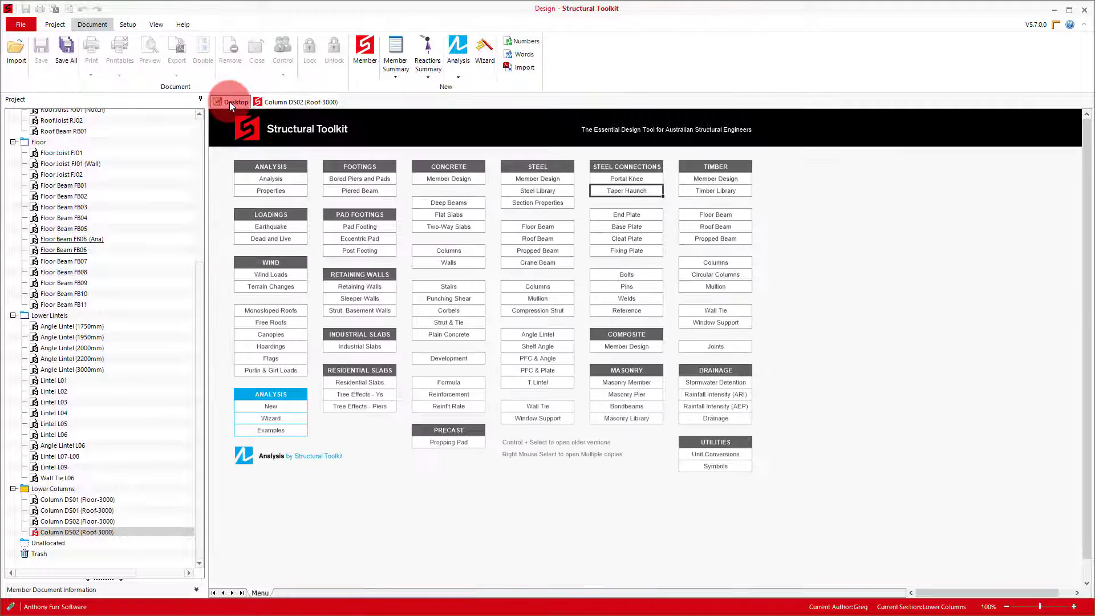
{"action": "left_click", "coordinate": [536, 288]}
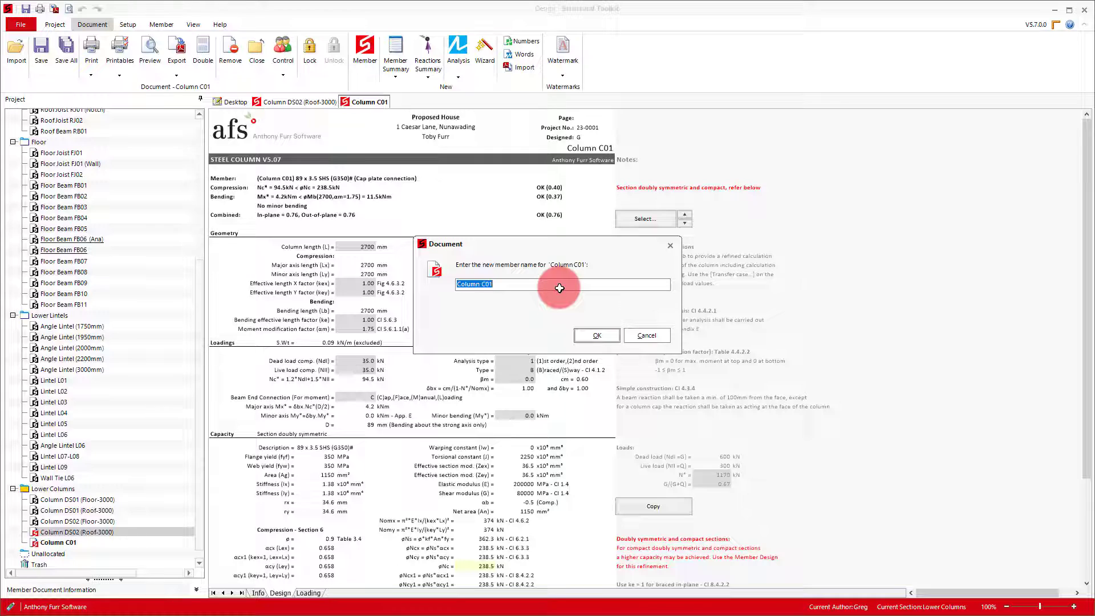
{"action": "key", "text": "Return"}
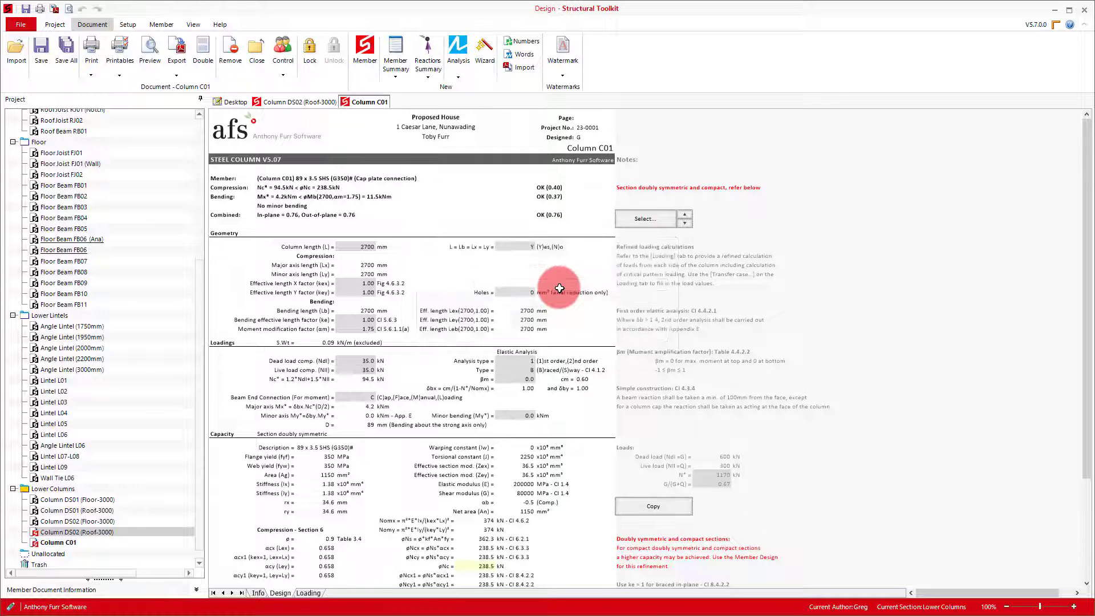
- Set the column length of Column C01 to 3000 mm
{"action": "left_click", "coordinate": [372, 246]}
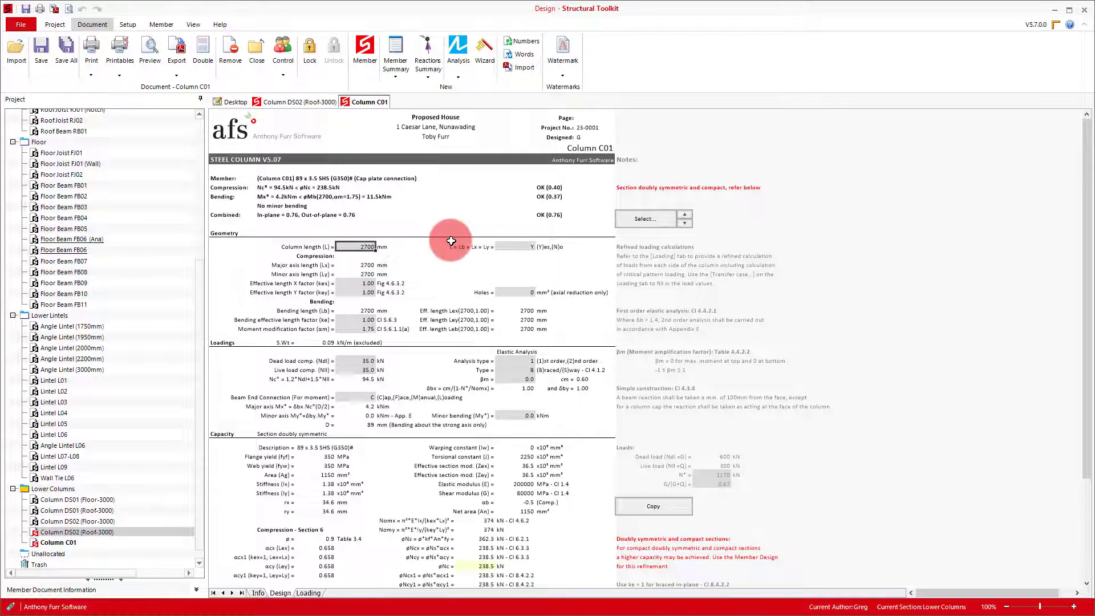
{"action": "type", "text": "3000"}
{"action": "key", "text": "Return"}
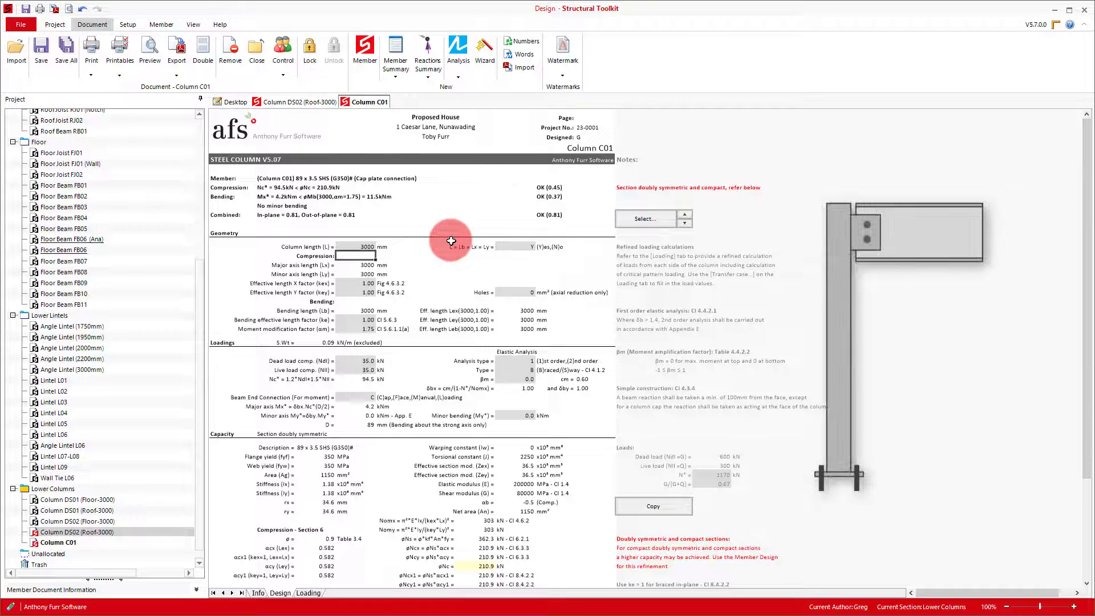
- Set the beam end connection of Column C01 to F (Face) for the moment calculation
{"action": "left_click", "coordinate": [361, 398]}
{"action": "type", "text": "F"}
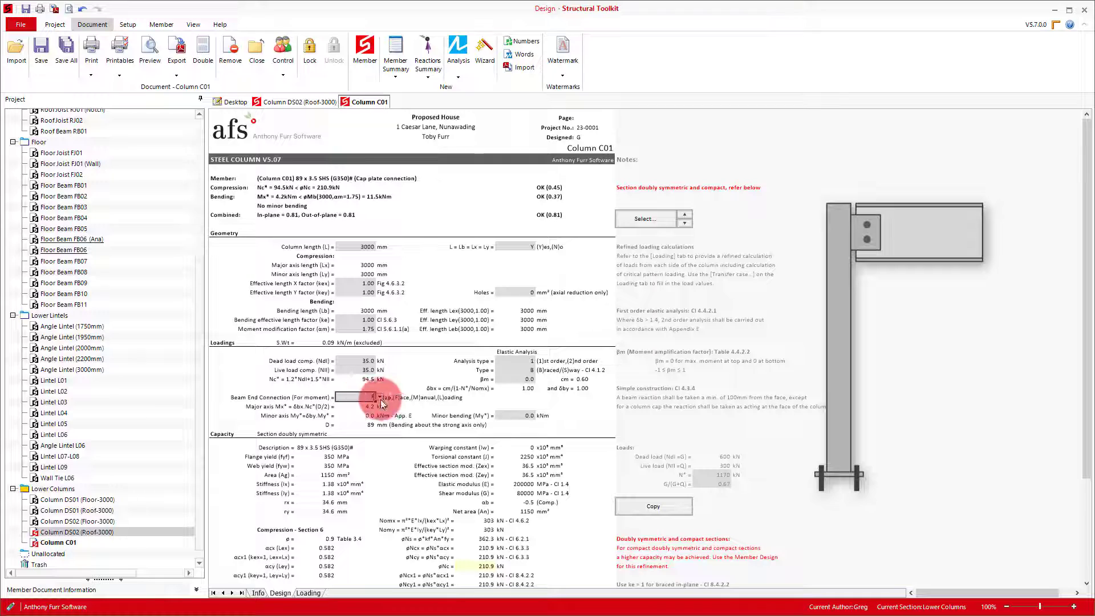
{"action": "left_click", "coordinate": [406, 408]}
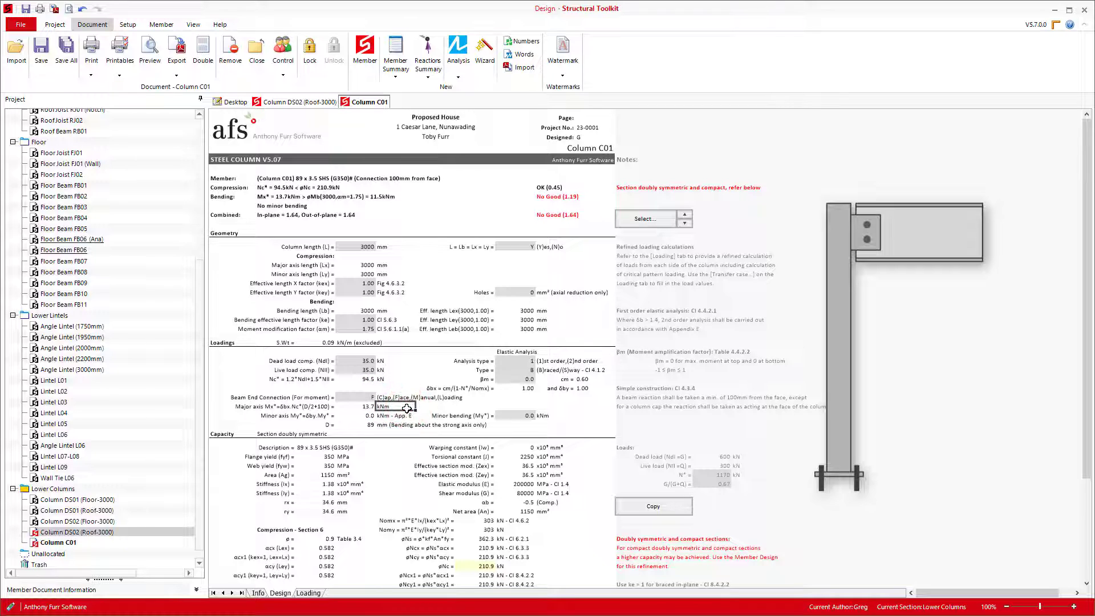
- Set the live compression load of Column C01 to 21 kN
{"action": "left_click", "coordinate": [364, 361]}
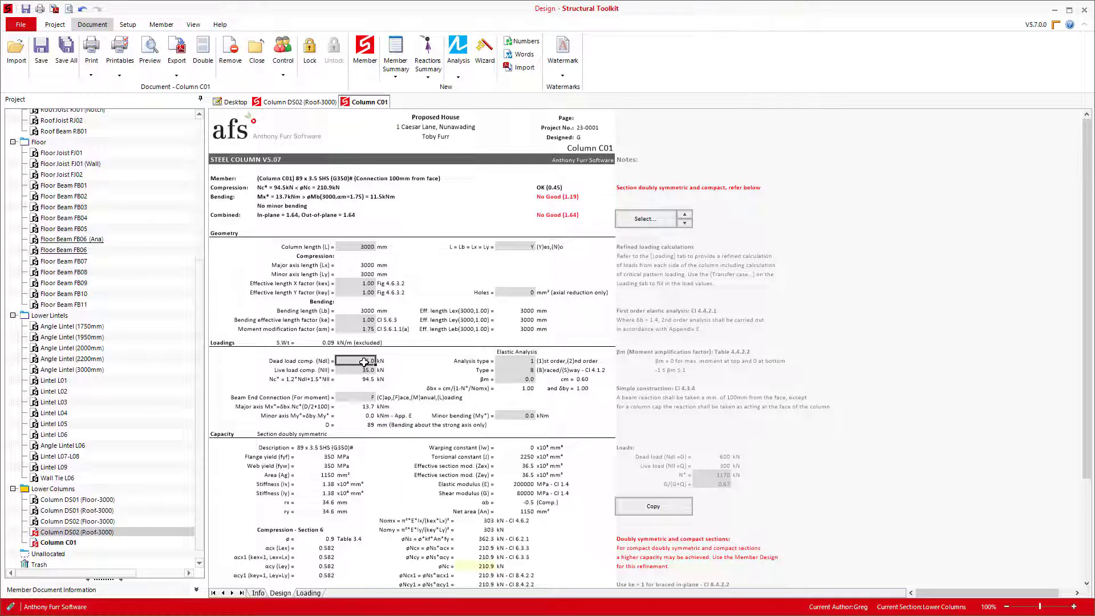
{"action": "key", "text": "Return"}
{"action": "type", "text": "21"}
{"action": "key", "text": "Return"}
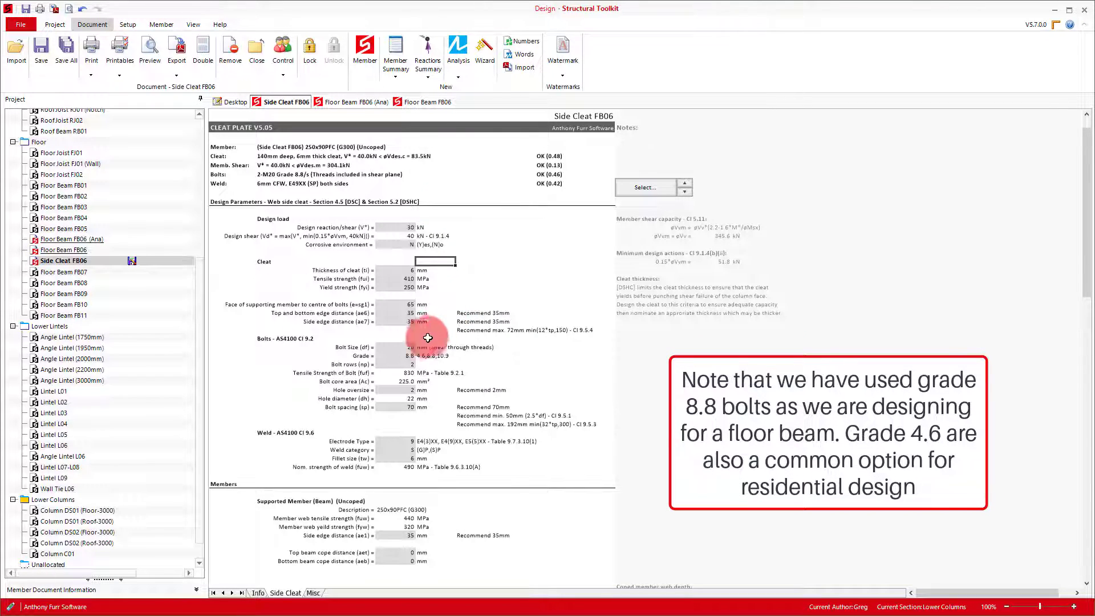
- Set the bolt size of the cleat plate design Side Cleat FB06 to 16 mm
{"action": "left_click", "coordinate": [395, 347]}
{"action": "type", "text": "16"}
{"action": "left_click", "coordinate": [518, 374]}
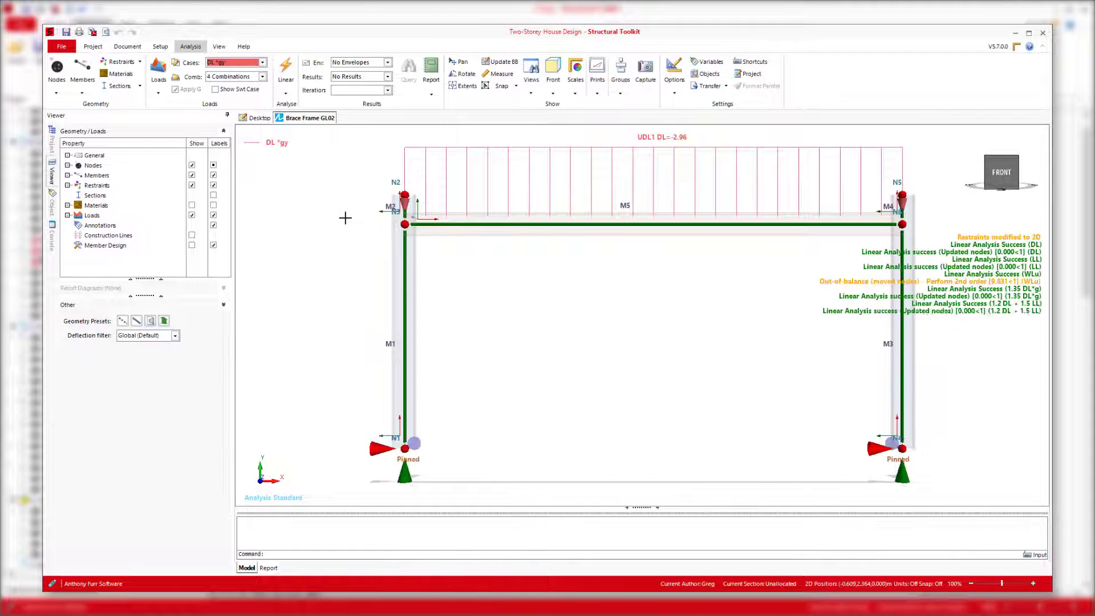
- Finish the linear analysis of Brace Frame GL02 and display only the 0.9 DL + WLu combination results instead of 1.35 DL*g
{"action": "left_click", "coordinate": [741, 375]}
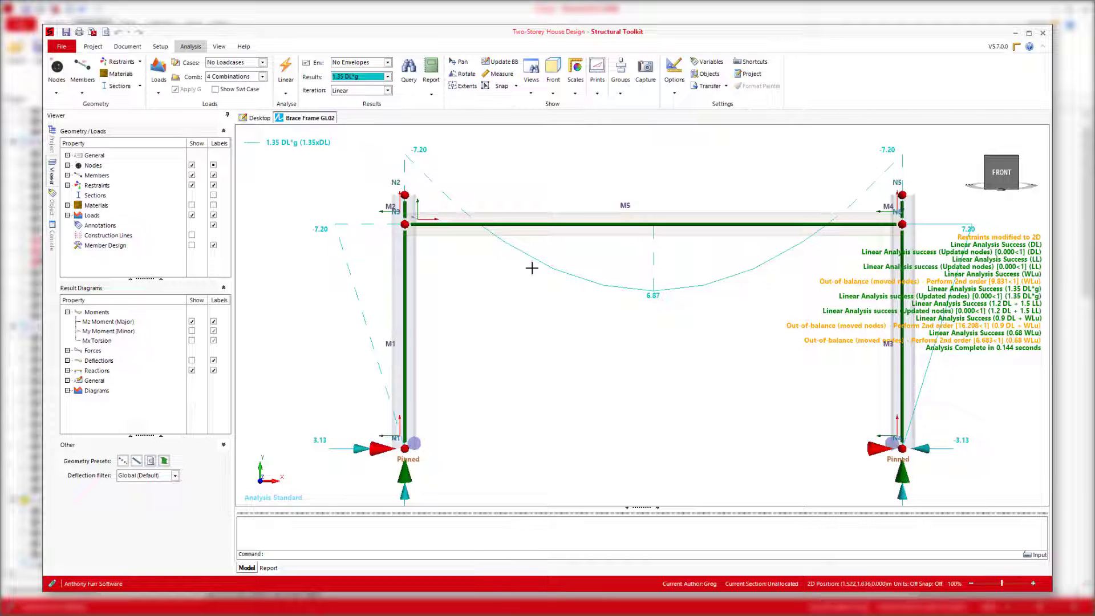
{"action": "left_click", "coordinate": [388, 76]}
{"action": "left_click", "coordinate": [259, 157]}
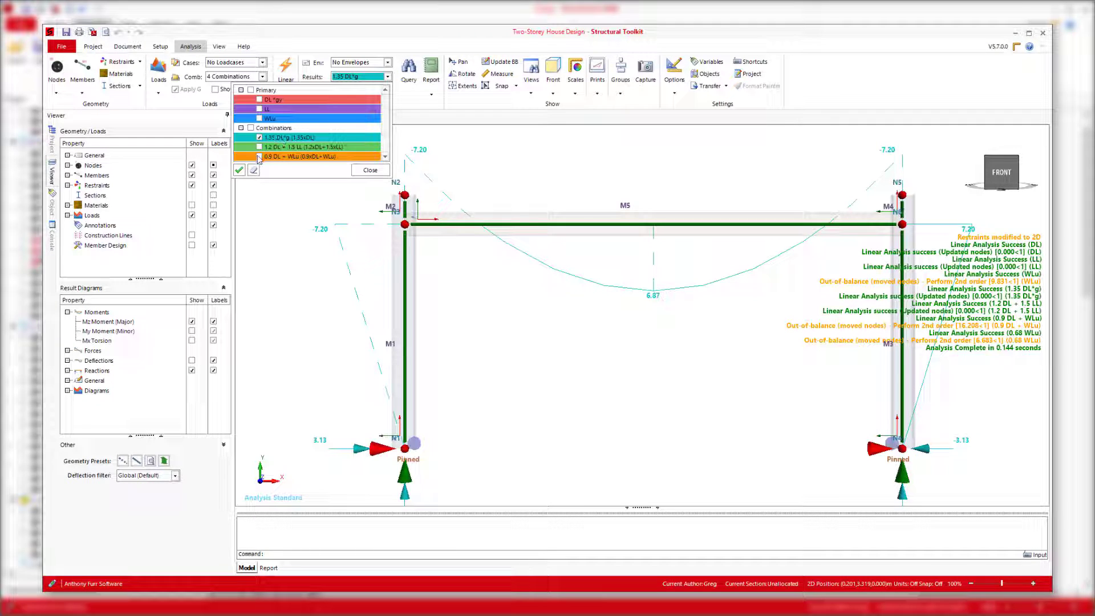
{"action": "left_click", "coordinate": [259, 138]}
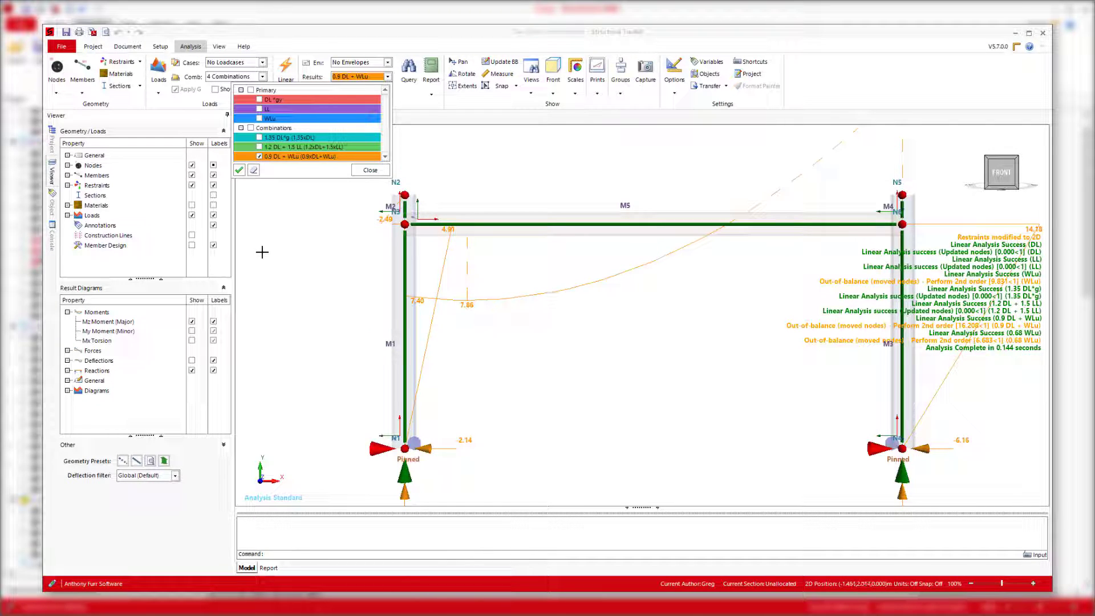